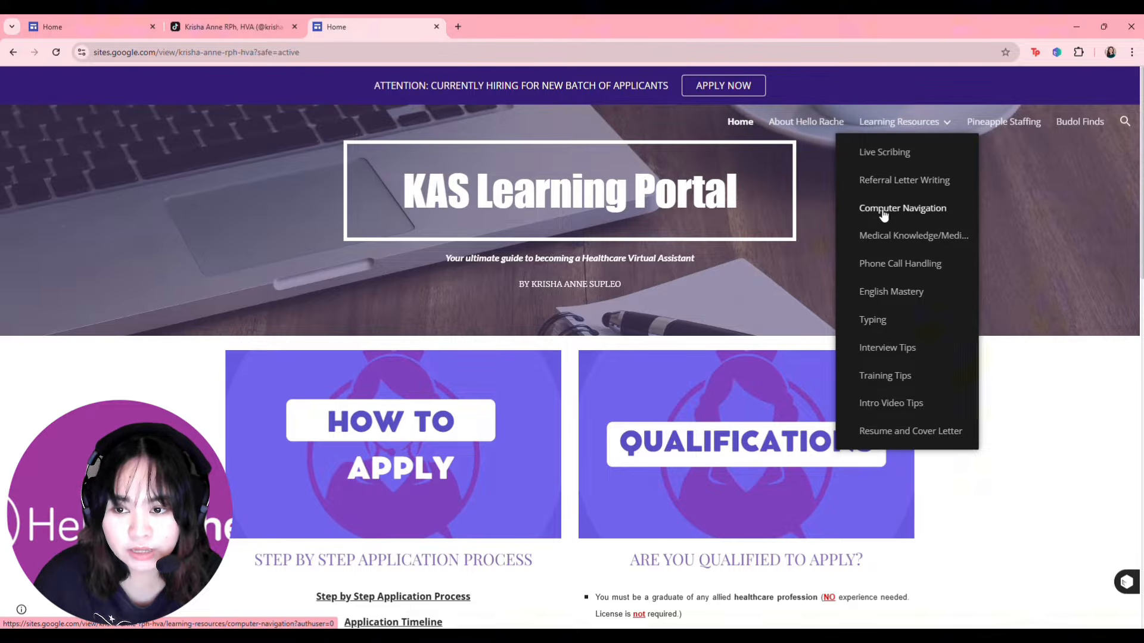
# Open the SOAP Note Template from the Live Scribing page of the learning resources.
pyautogui.click(929, 236)
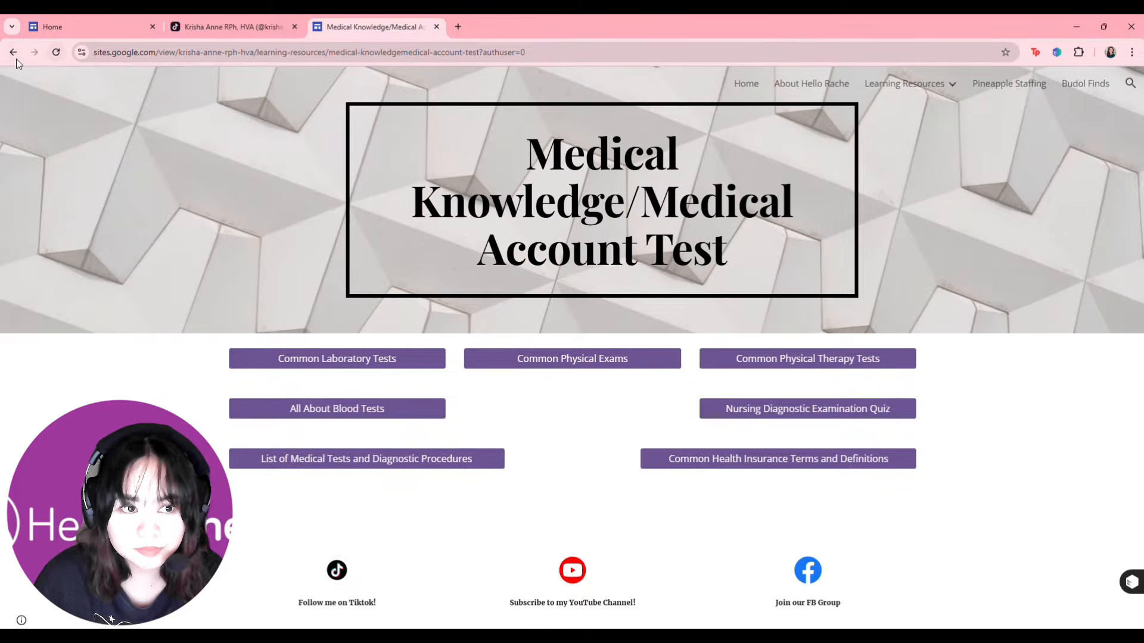
pyautogui.click(16, 59)
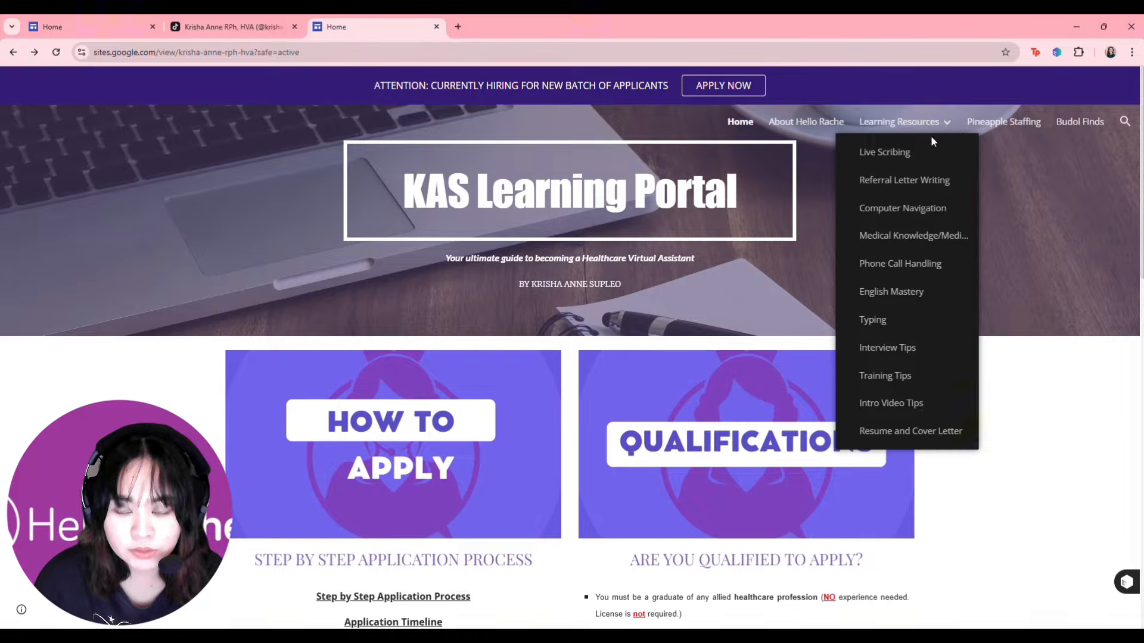
pyautogui.click(895, 152)
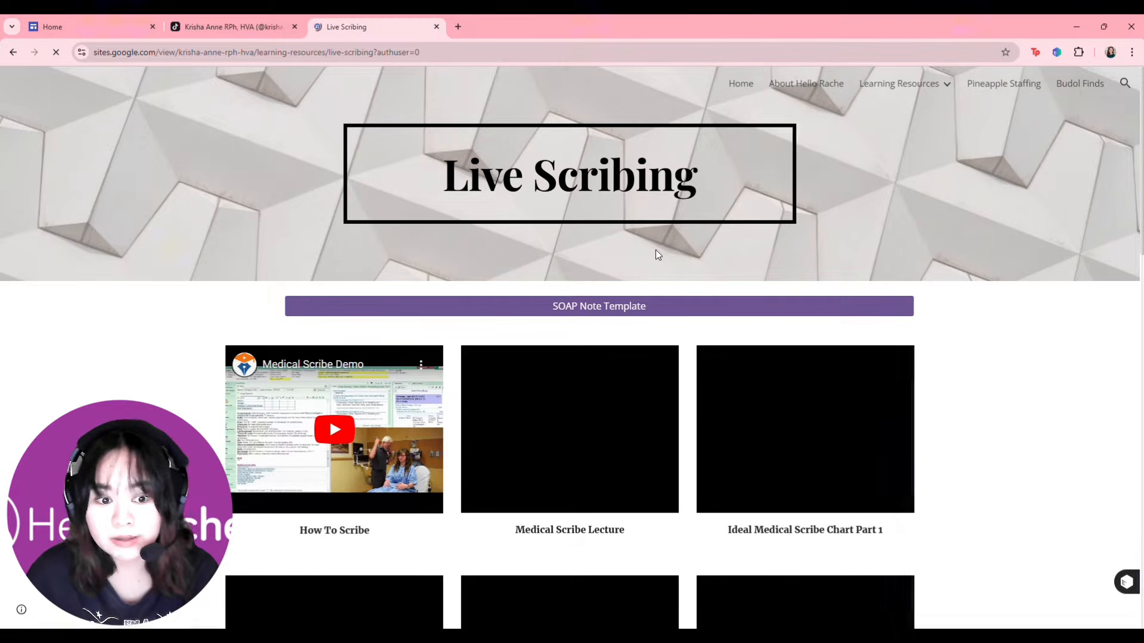
pyautogui.click(646, 314)
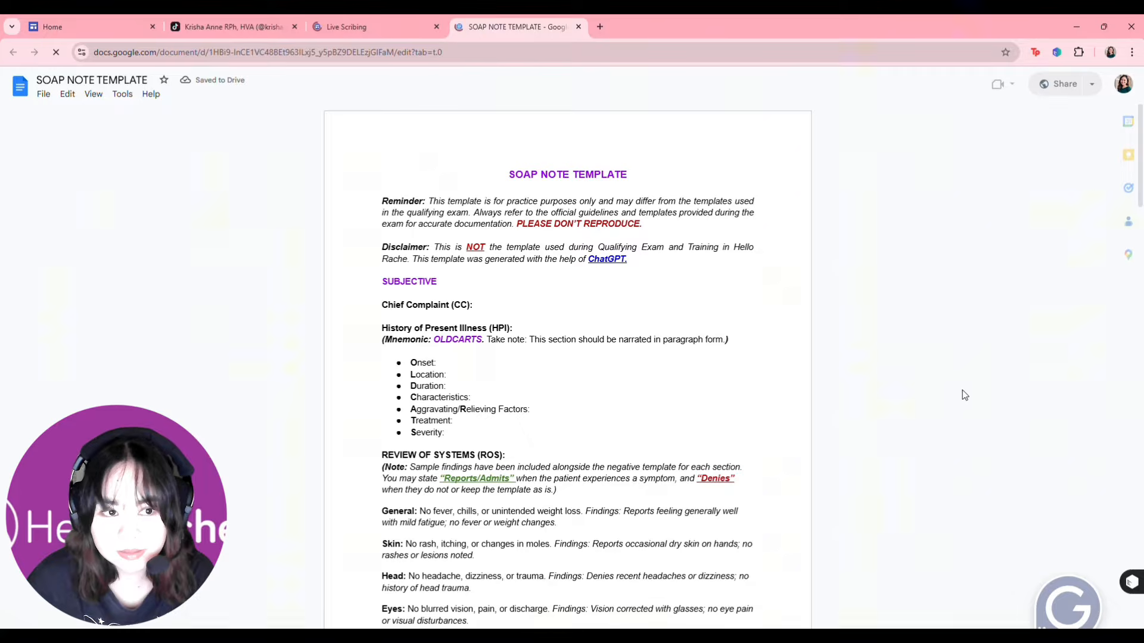
# Make a copy of the SOAP NOTE TEMPLATE document in My Drive, named Copy of SOAP NOTE TEMPLATE.
pyautogui.click(43, 93)
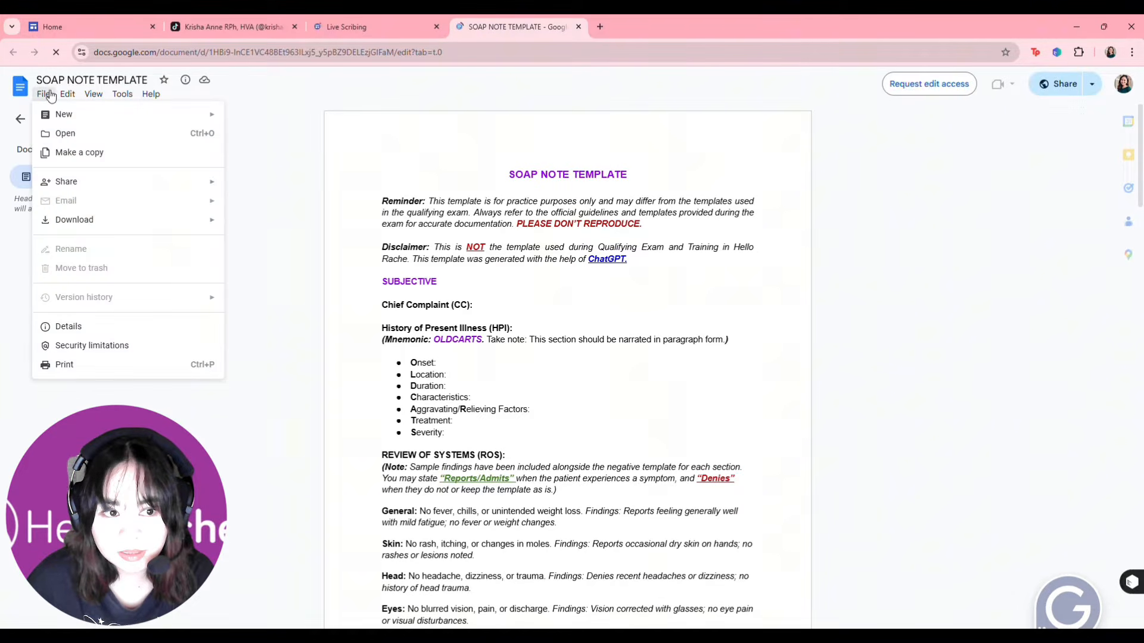
pyautogui.click(89, 154)
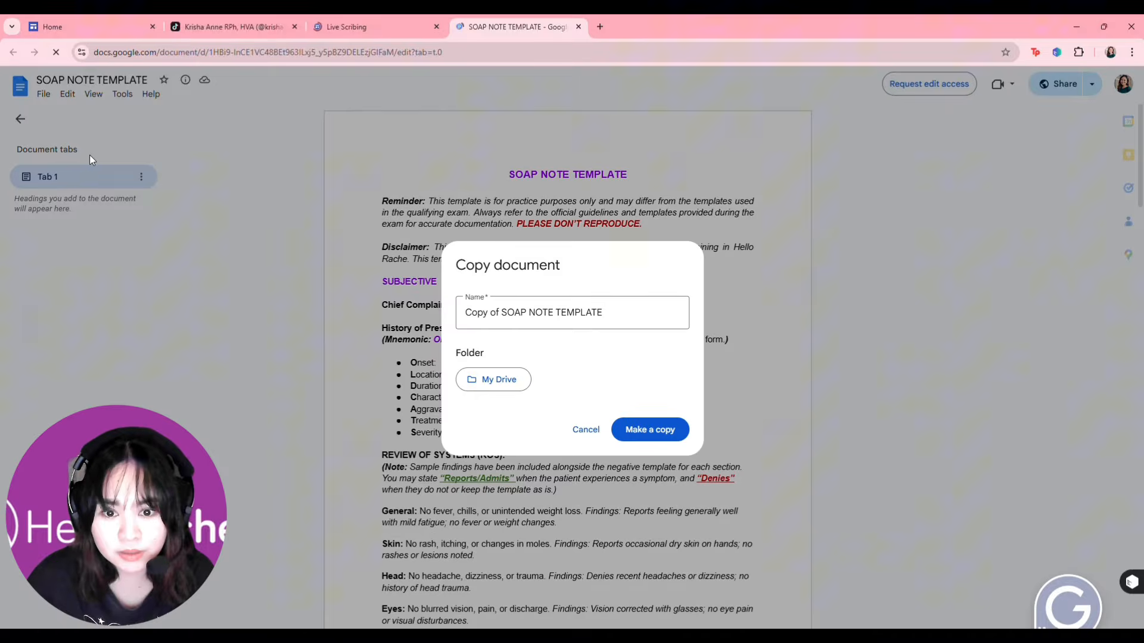
pyautogui.click(666, 433)
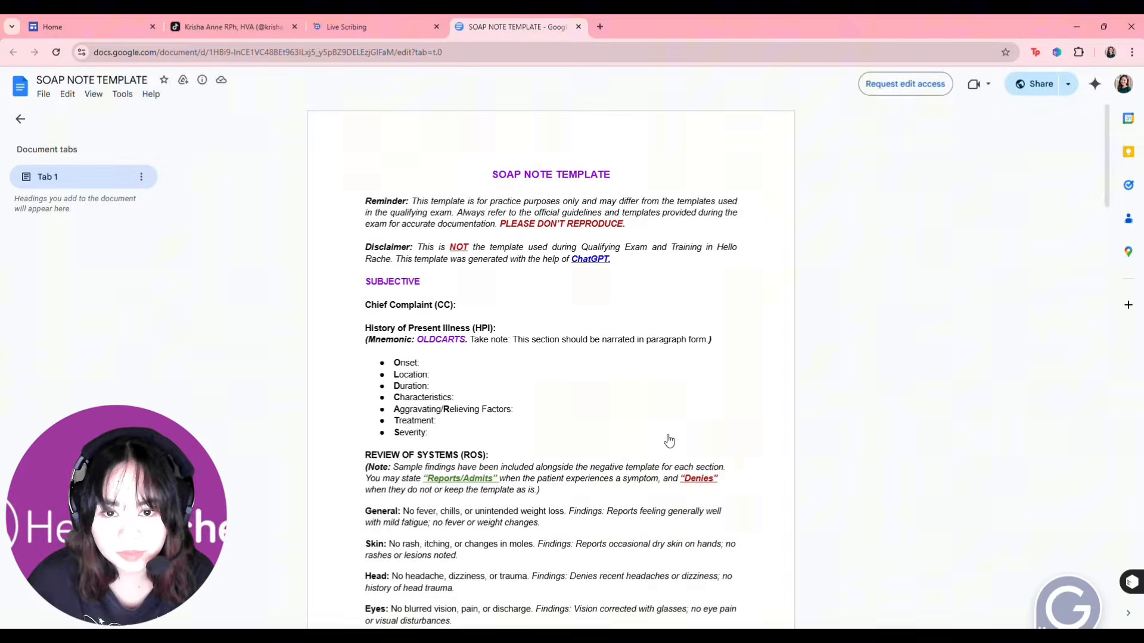
# Put the Live Scribing page in its own window and tile it in equal halves beside the SOAP note template window.
pyautogui.click(352, 27)
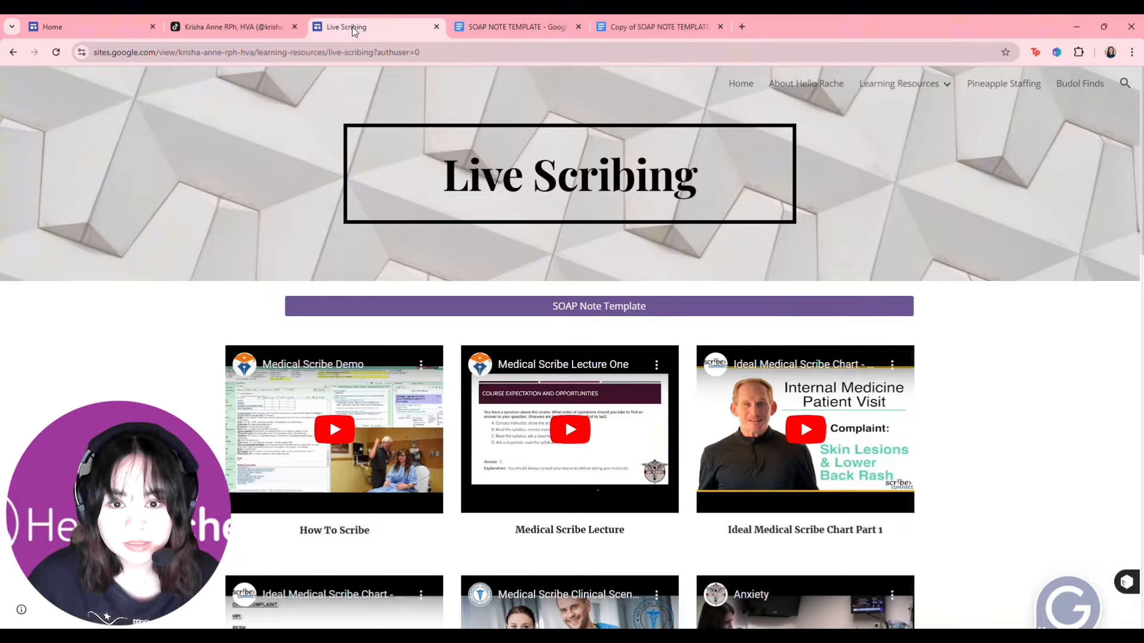
pyautogui.scroll(-1, 517, 272)
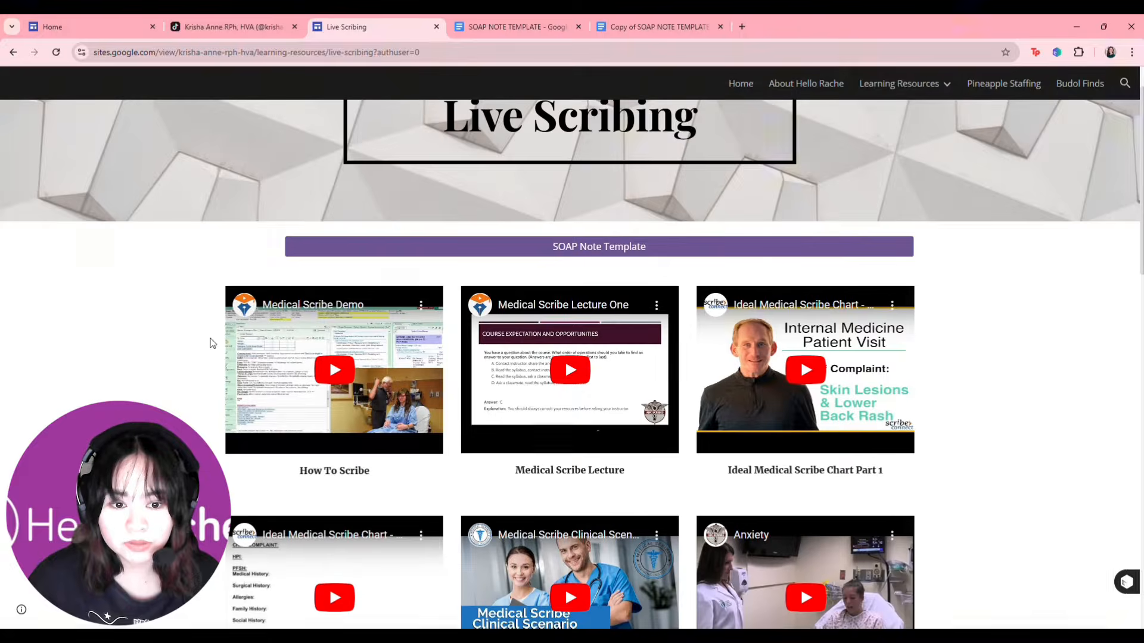
pyautogui.scroll(-4, 688, 423)
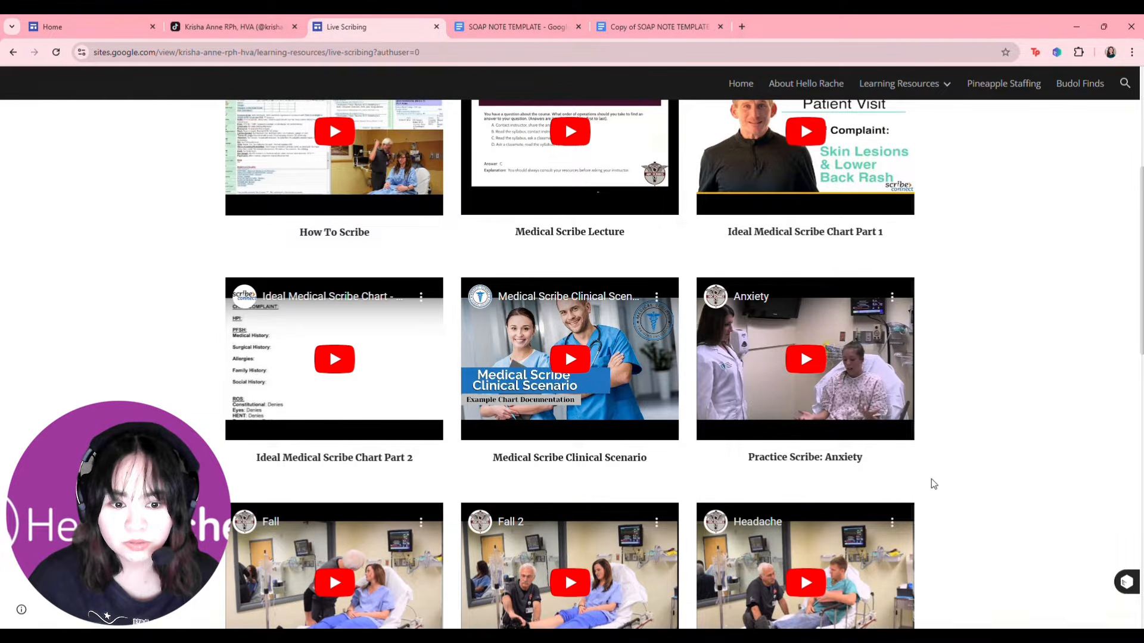
pyautogui.scroll(4, 927, 302)
pyautogui.scroll(-3, 925, 286)
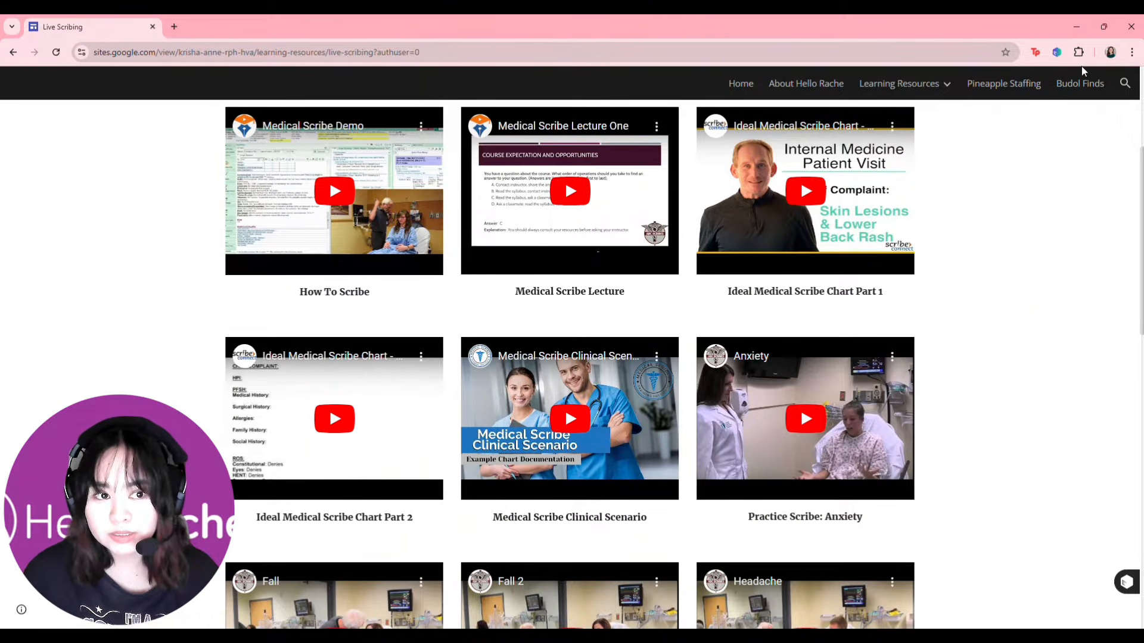
pyautogui.scroll(4, 1013, 107)
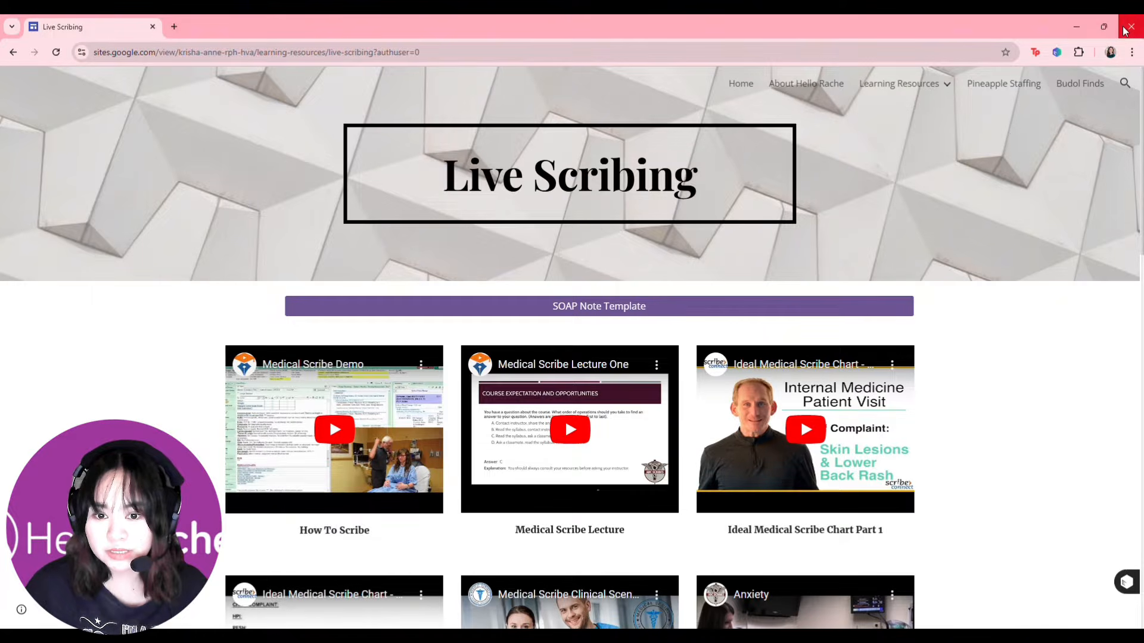
pyautogui.moveTo(1107, 28)
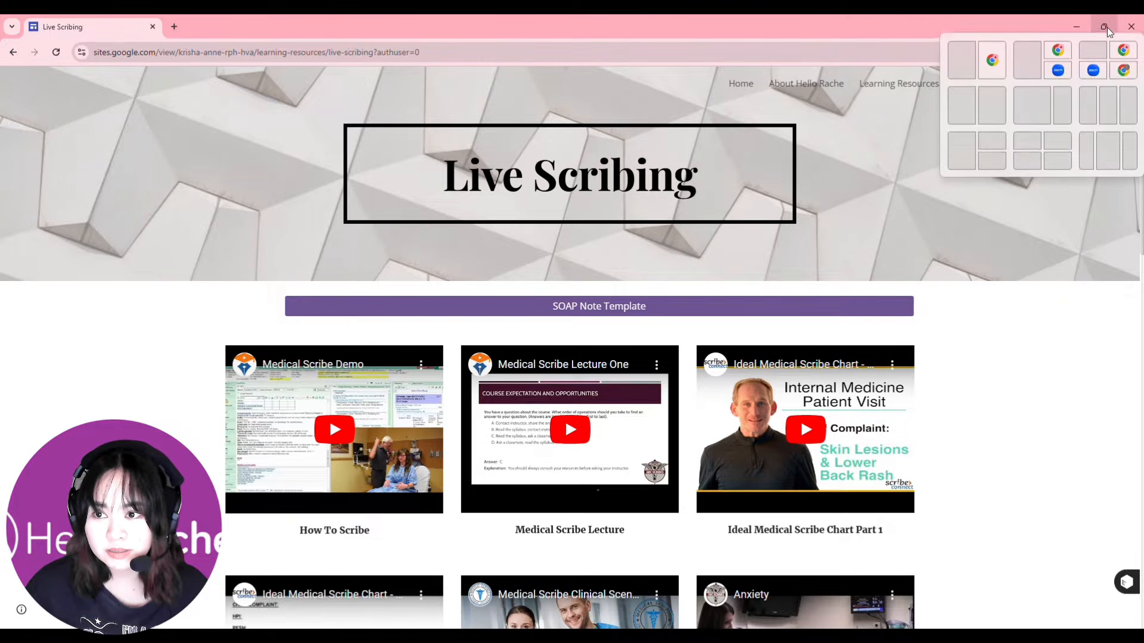
pyautogui.click(966, 103)
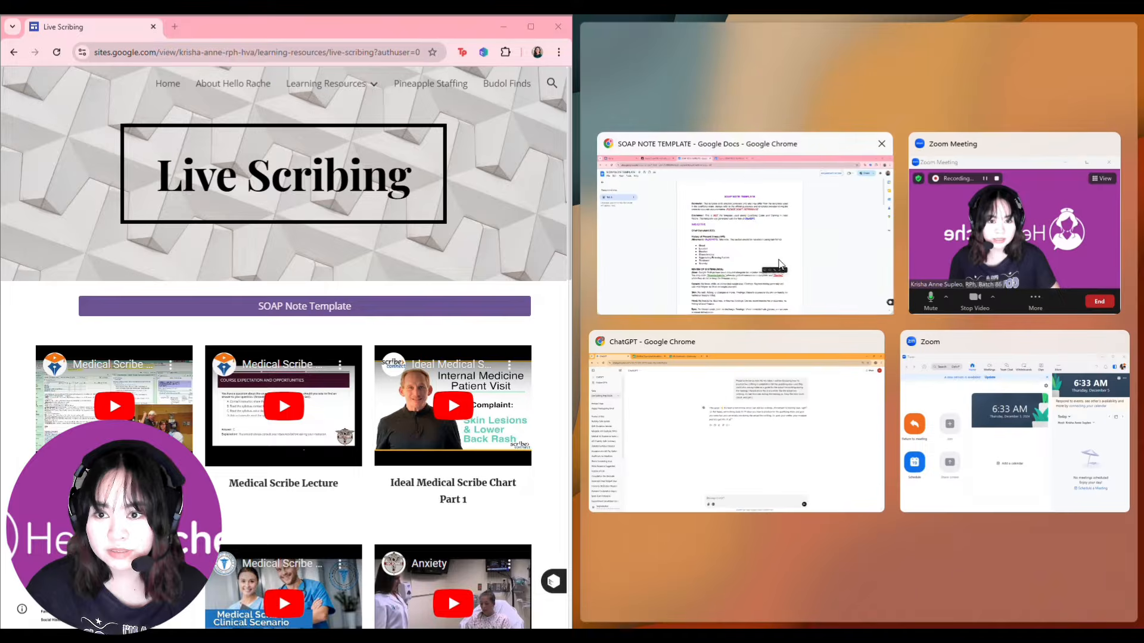
pyautogui.click(868, 246)
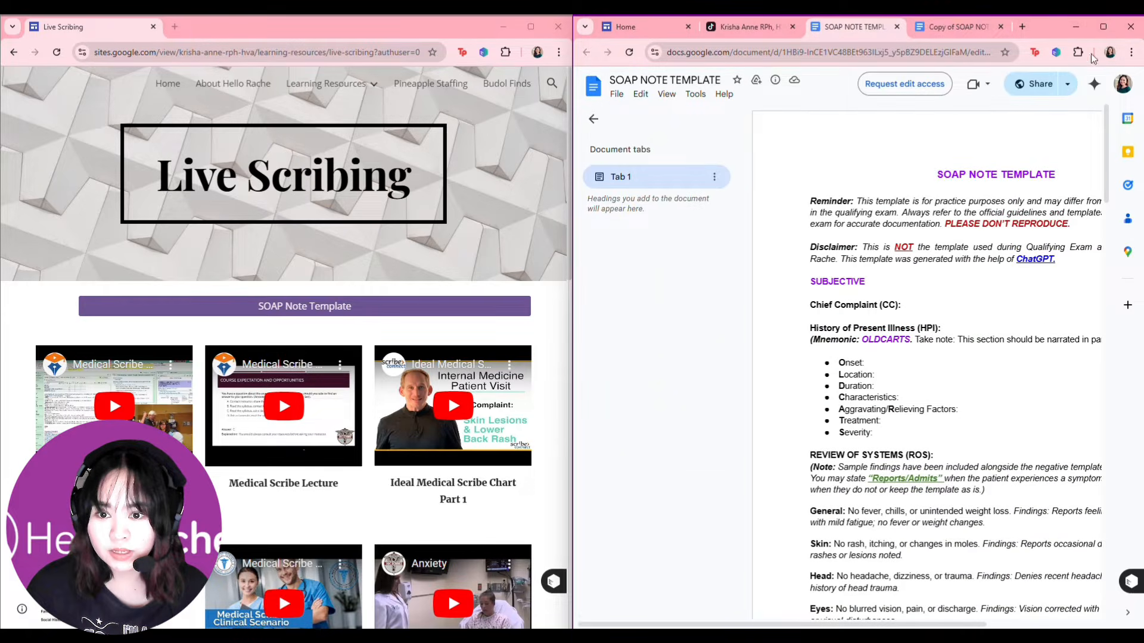
pyautogui.moveTo(1104, 27)
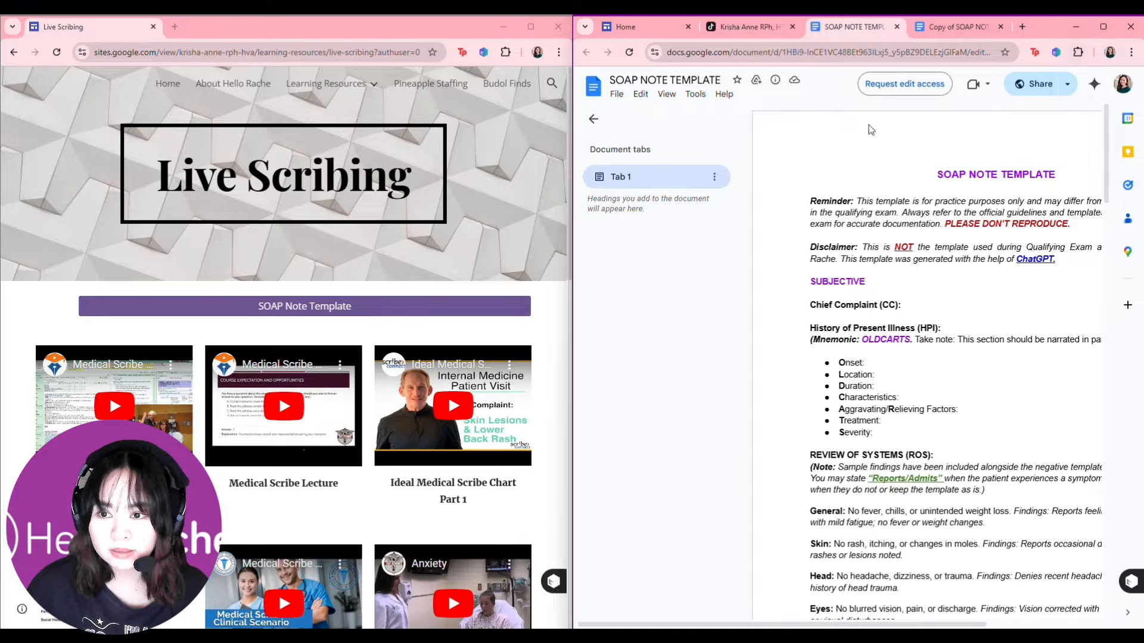
# Examine the Subjective and Review of Systems sections of the SOAP note template alongside the Live Scribing page.
pyautogui.scroll(-1, 523, 357)
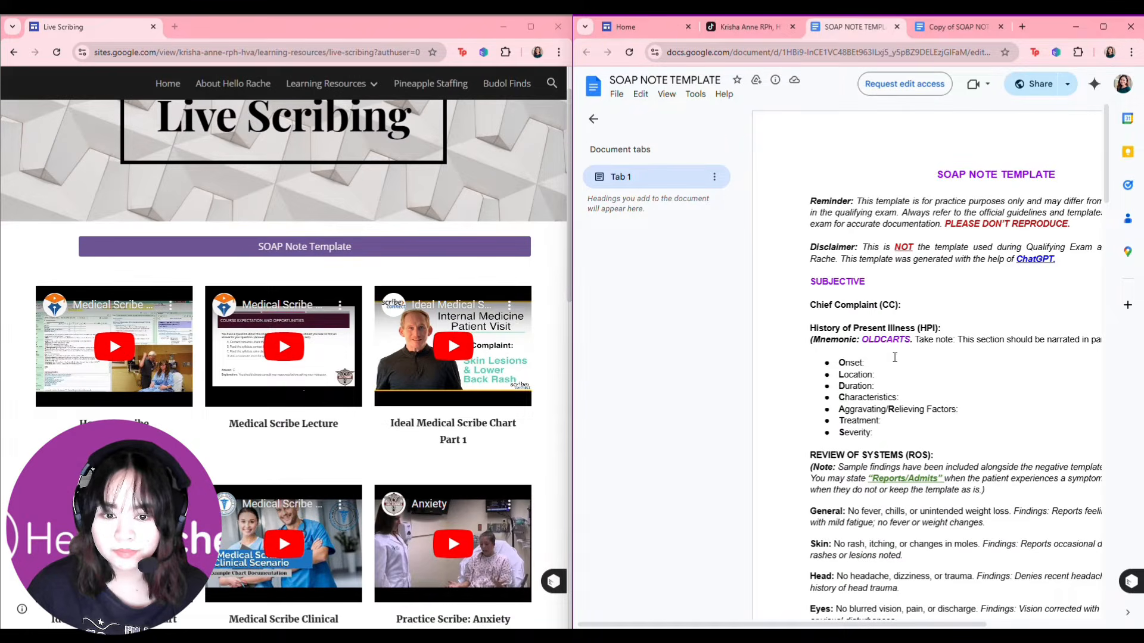
pyautogui.moveTo(785, 623); pyautogui.dragTo(893, 623)
pyautogui.scroll(-3, 803, 403)
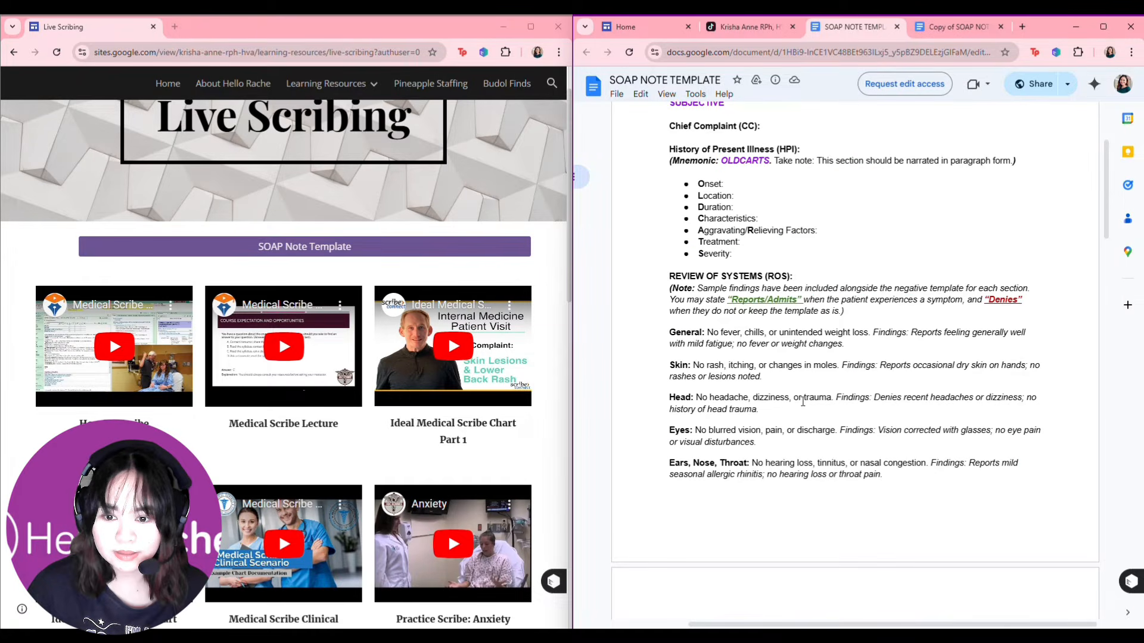
pyautogui.scroll(3, 803, 402)
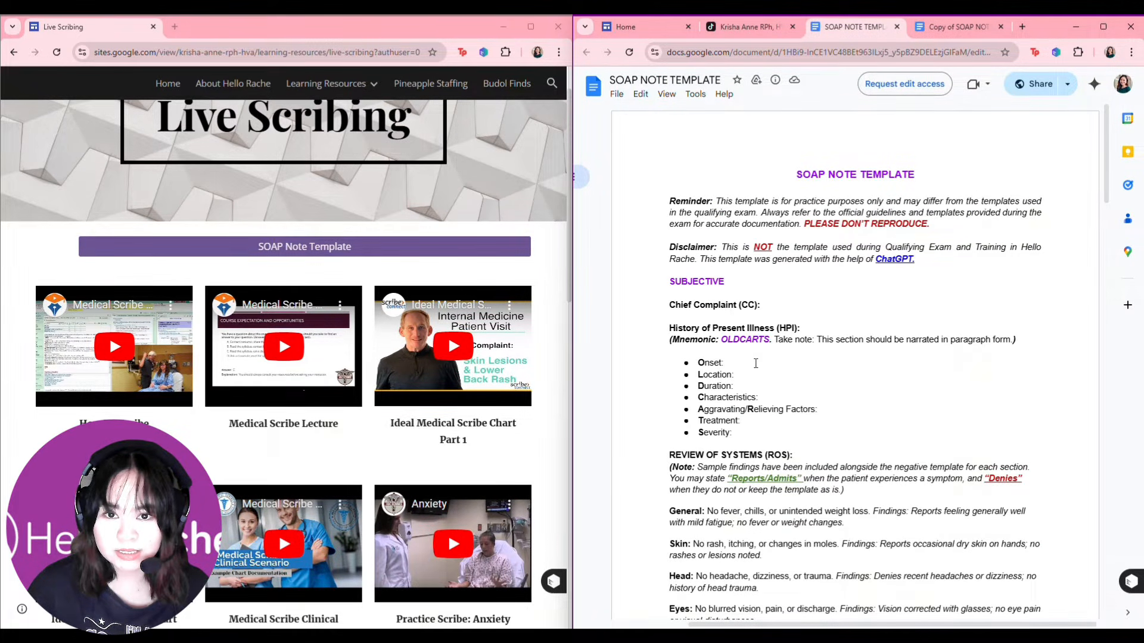
pyautogui.scroll(-3, 755, 364)
pyautogui.scroll(1, 273, 450)
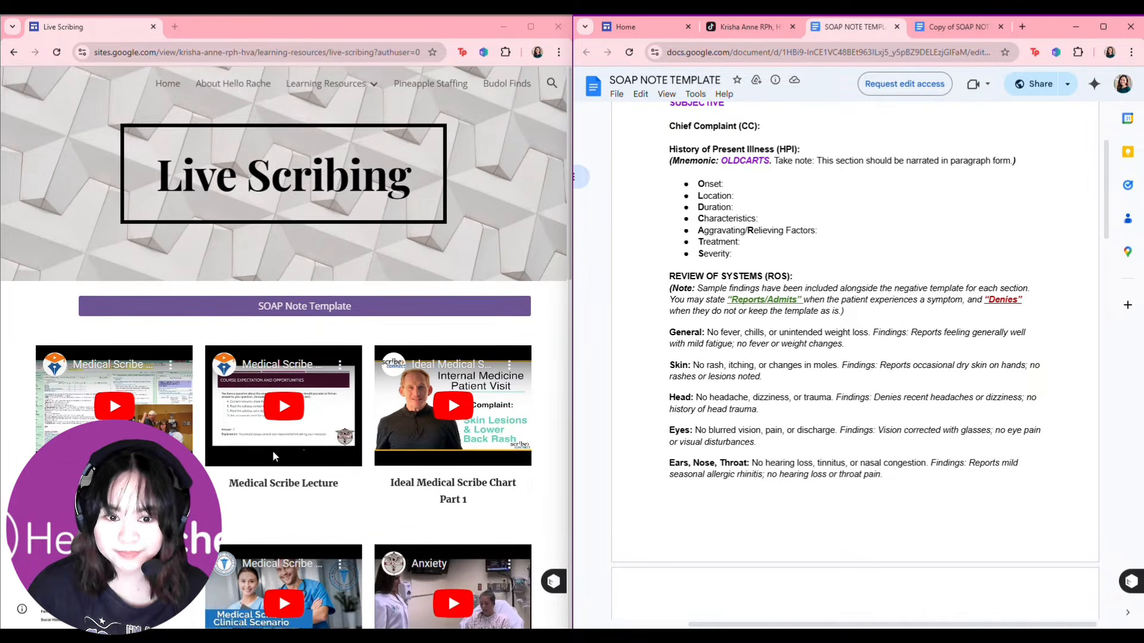
pyautogui.scroll(-5, 273, 451)
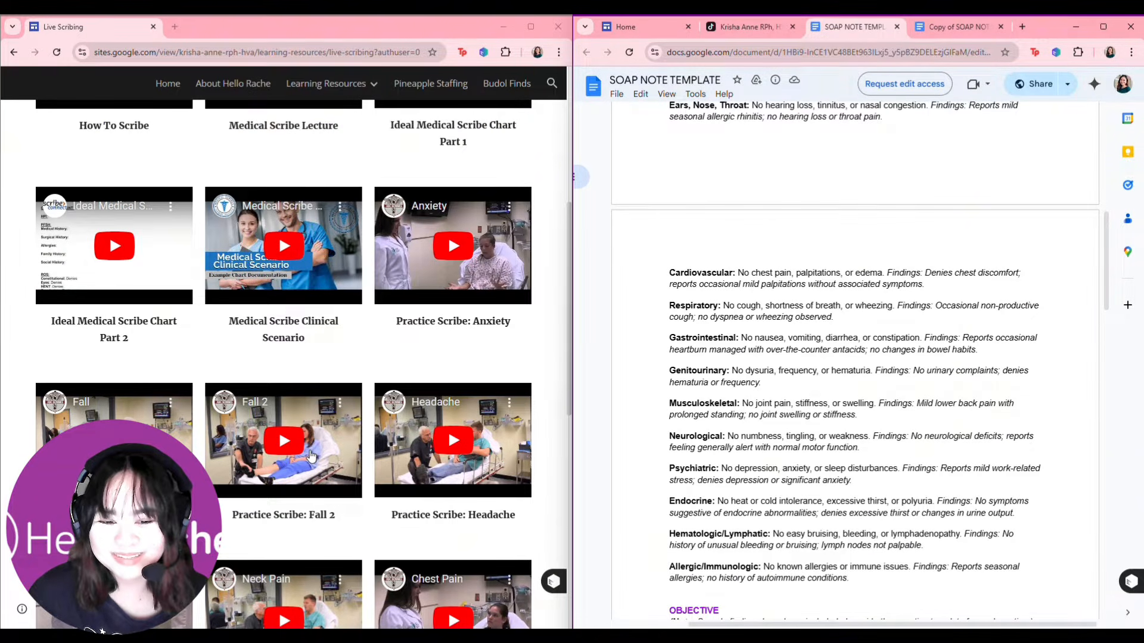
pyautogui.scroll(9, 870, 407)
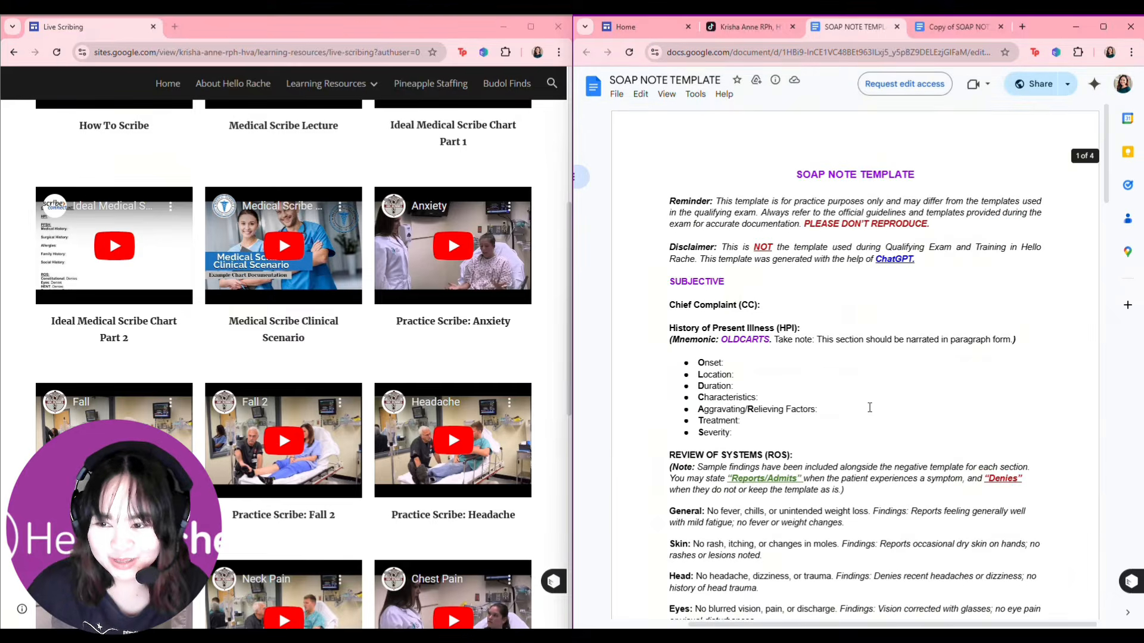
pyautogui.scroll(-3, 870, 408)
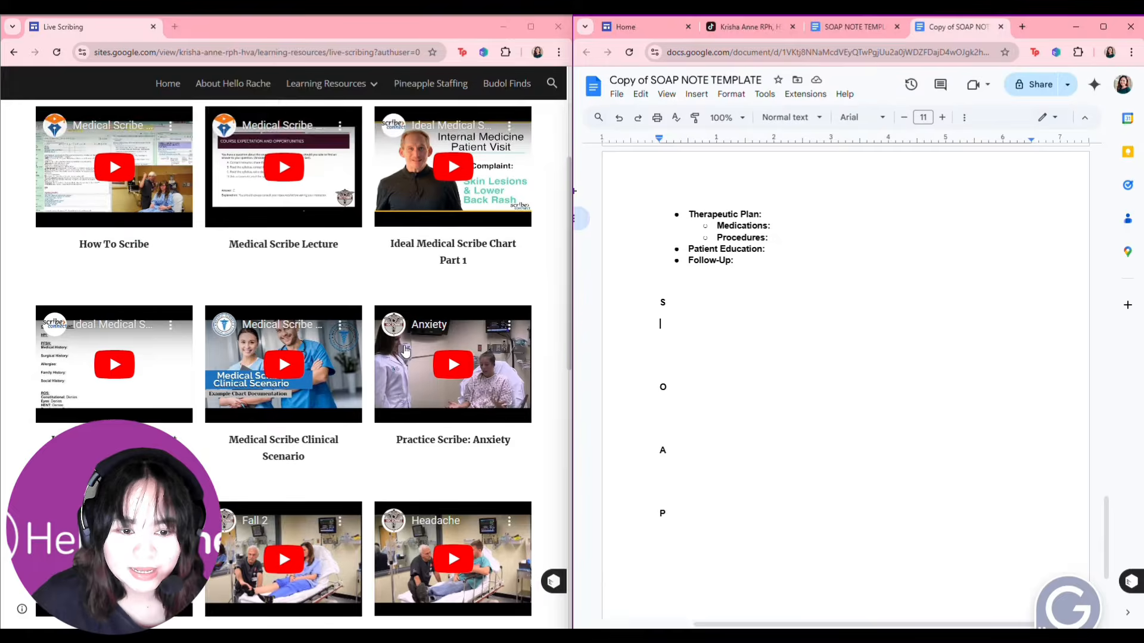
# Look through the Practice Scribe videos on the Live Scribing page for a case to scribe.
pyautogui.scroll(-3, 403, 352)
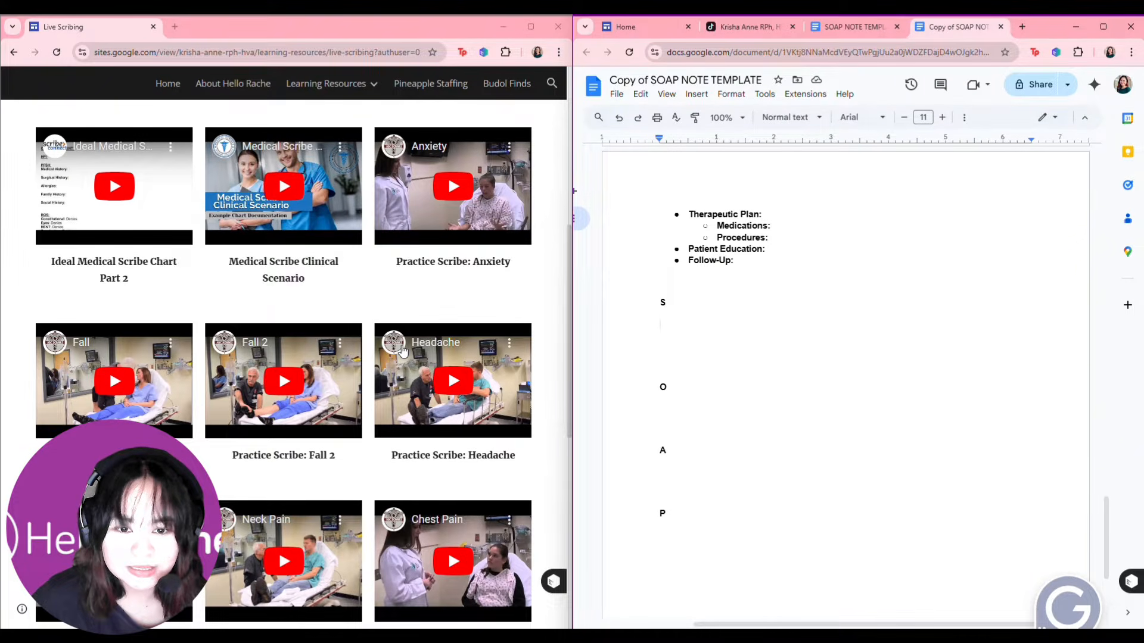
pyautogui.scroll(2, 435, 312)
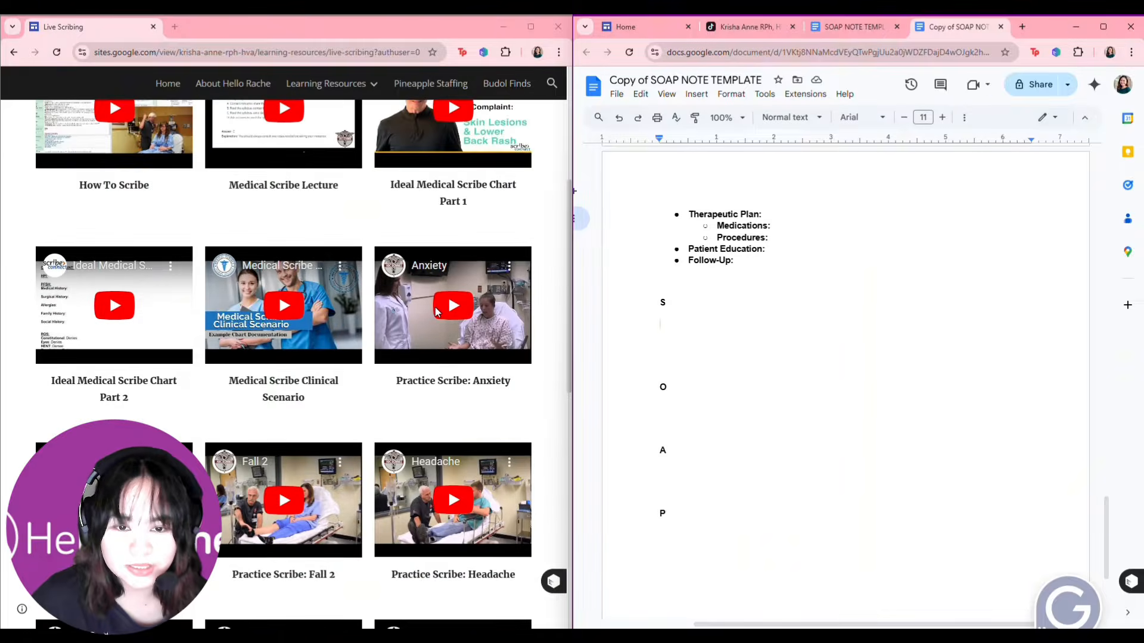
pyautogui.scroll(-3, 360, 411)
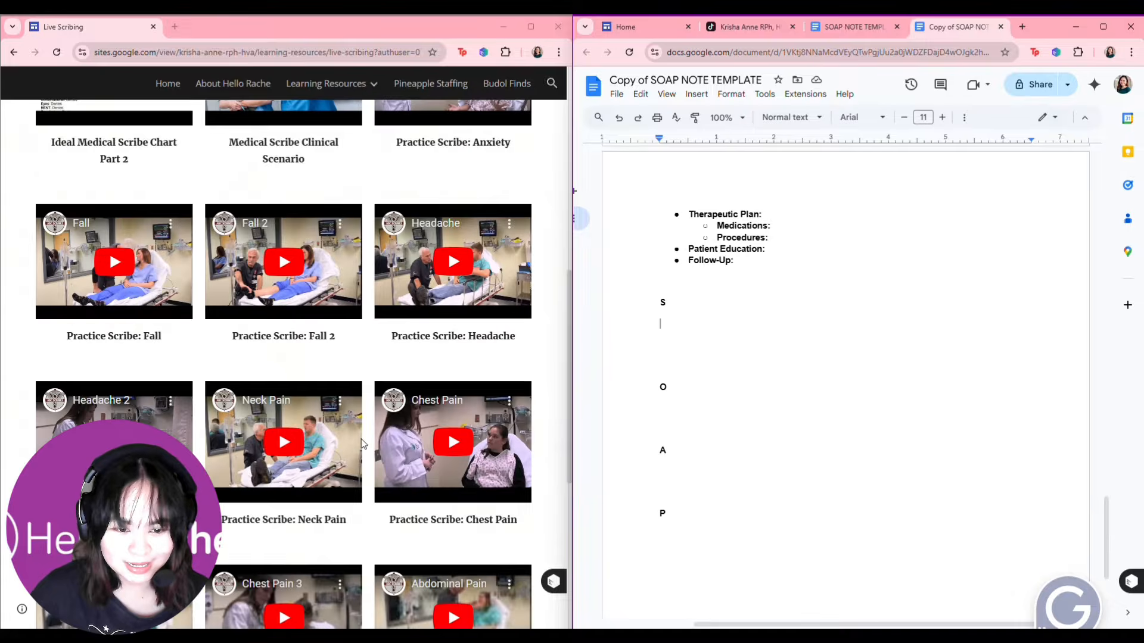
pyautogui.scroll(-3, 288, 423)
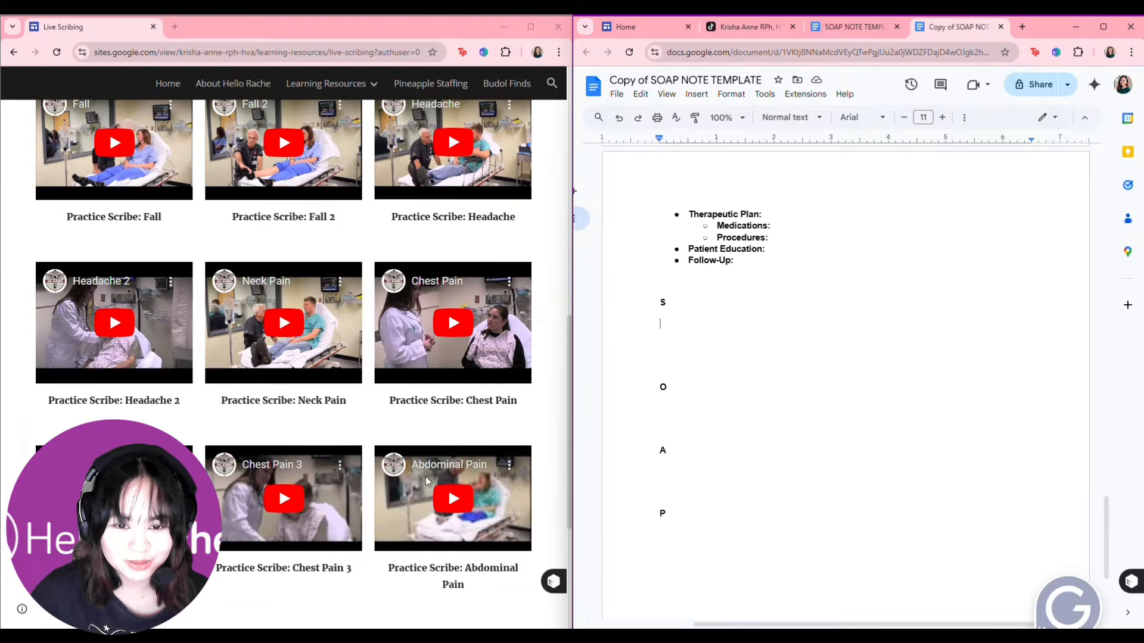
pyautogui.scroll(-4, 268, 463)
pyautogui.scroll(2, 446, 483)
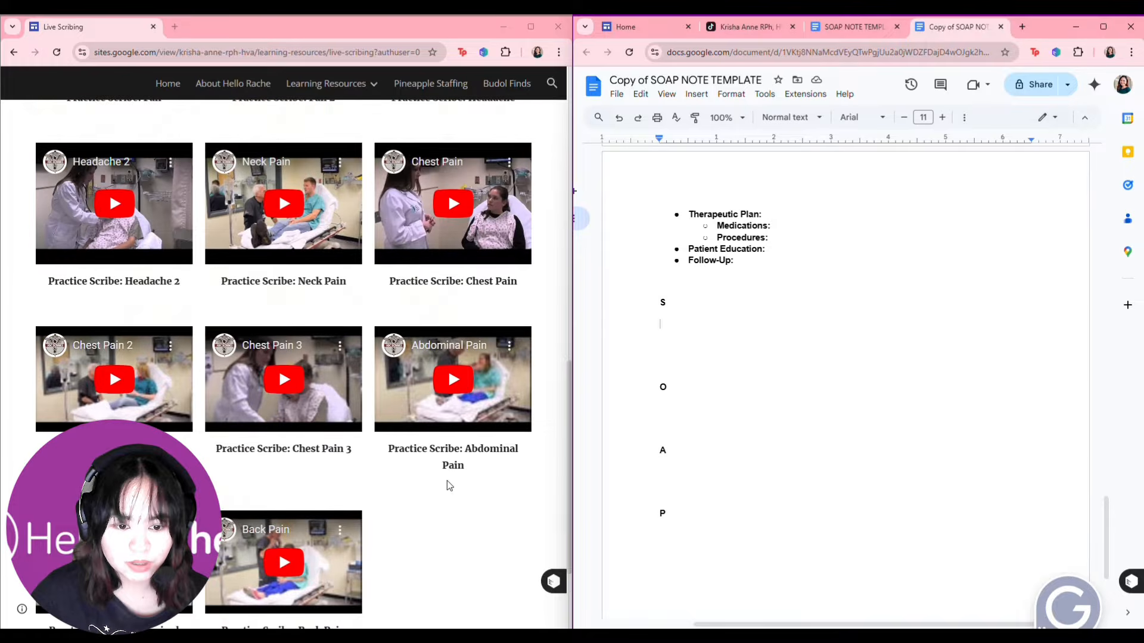
pyautogui.scroll(2, 449, 484)
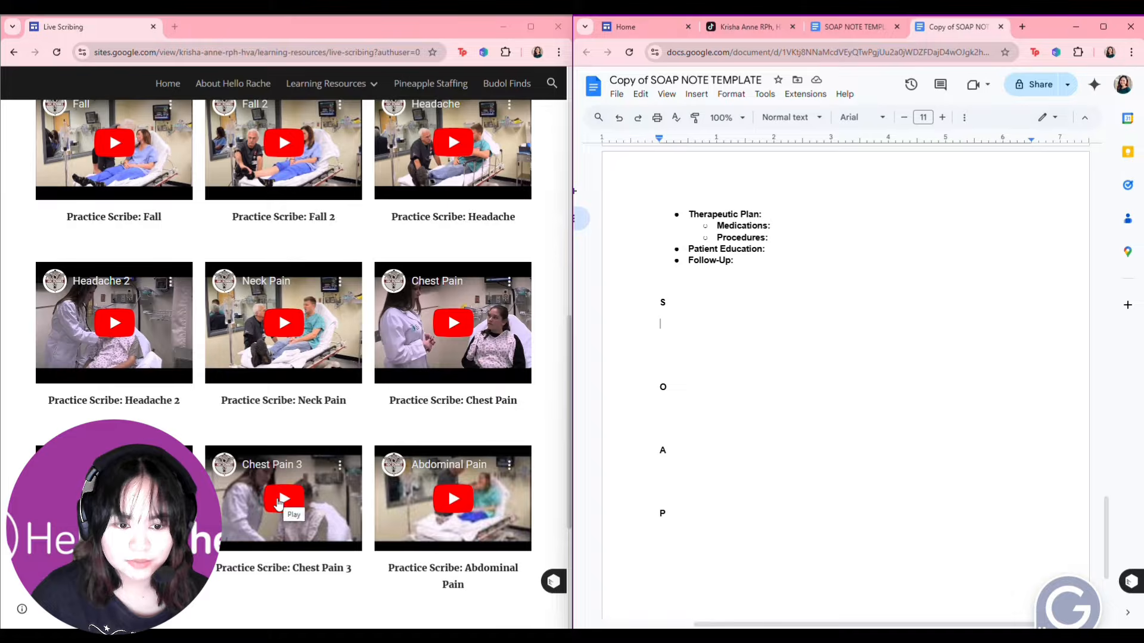
pyautogui.scroll(-3, 402, 502)
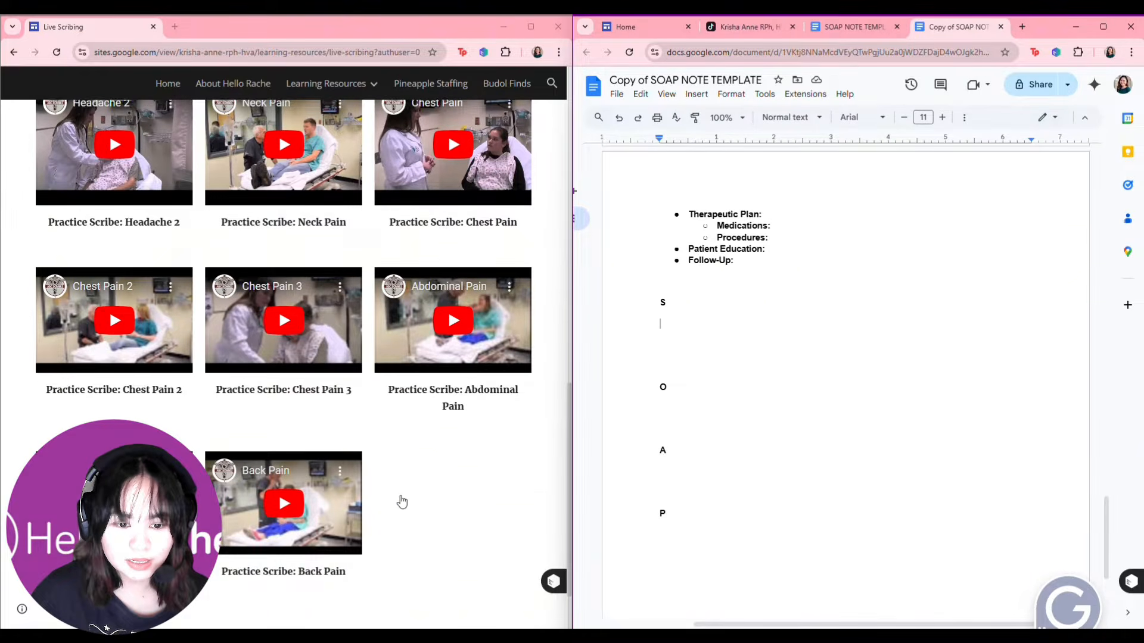
pyautogui.scroll(2, 402, 502)
# Open the Practice Scribe: Abdominal Pain video on YouTube in a separate tab.
pyautogui.click(456, 433)
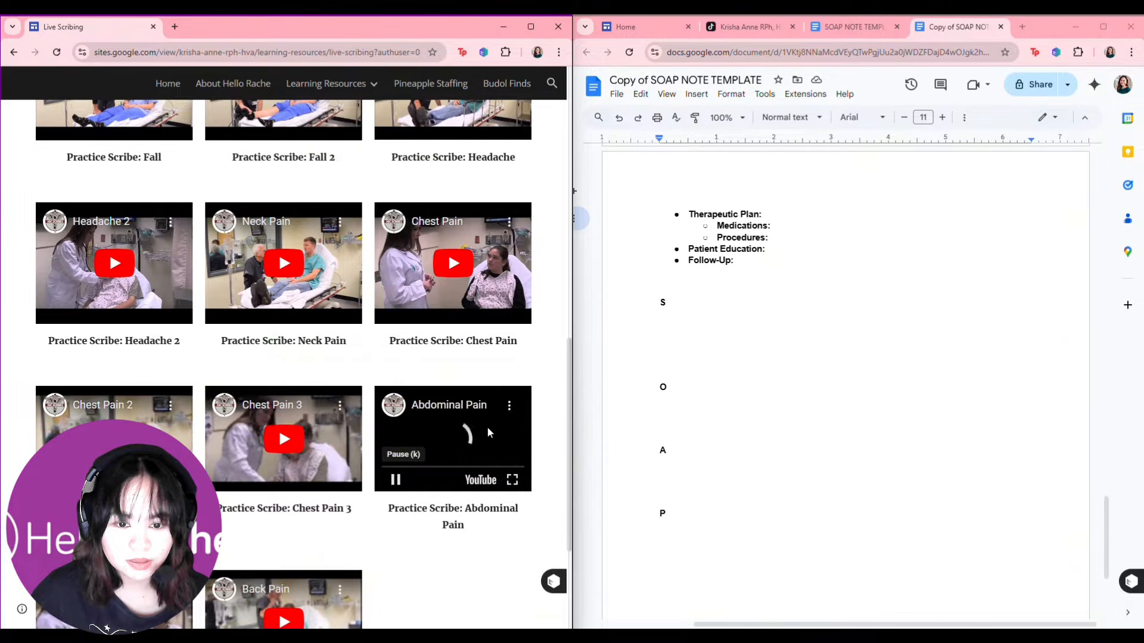
pyautogui.click(512, 480)
pyautogui.click(522, 259)
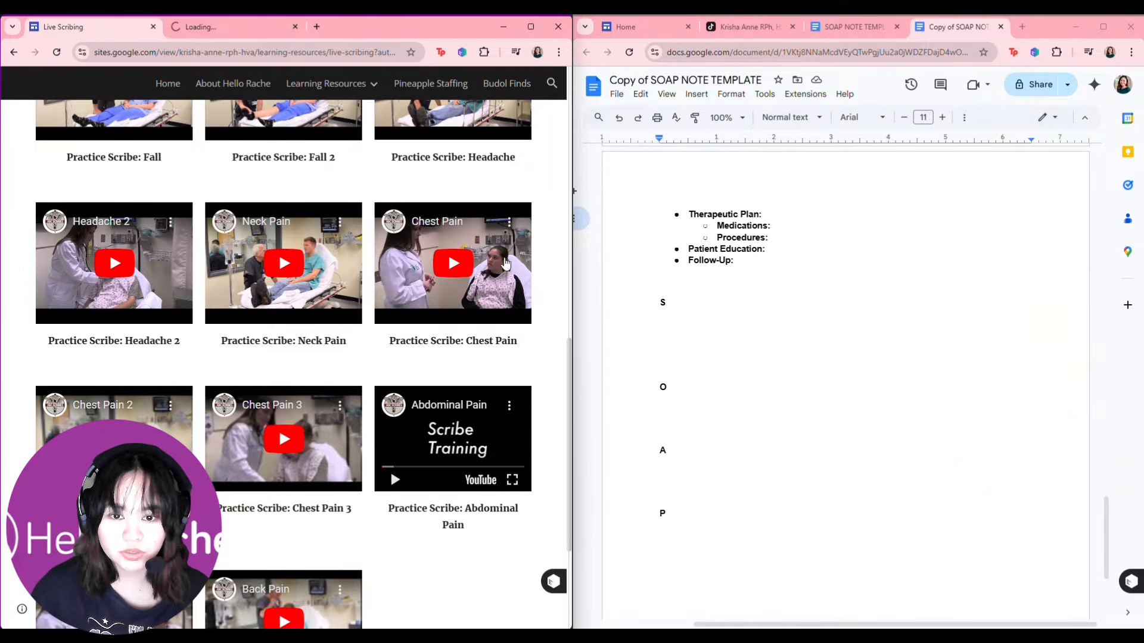
pyautogui.click(219, 29)
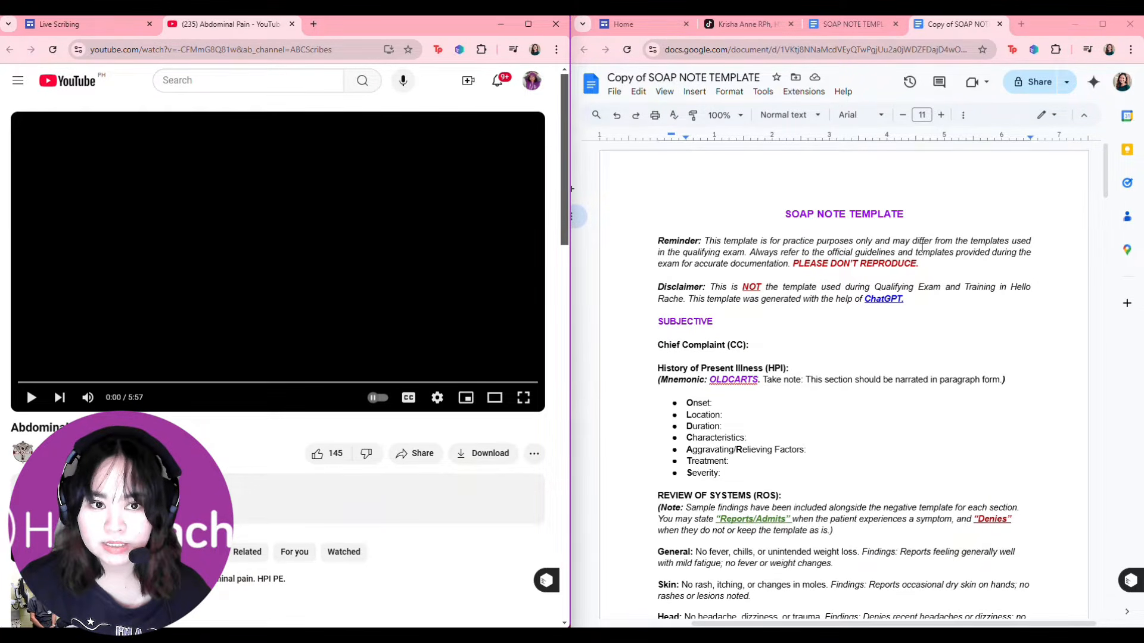
# Examine the Chief Complaint and History of Present Illness items in the copied SOAP note template.
pyautogui.scroll(-2, 803, 262)
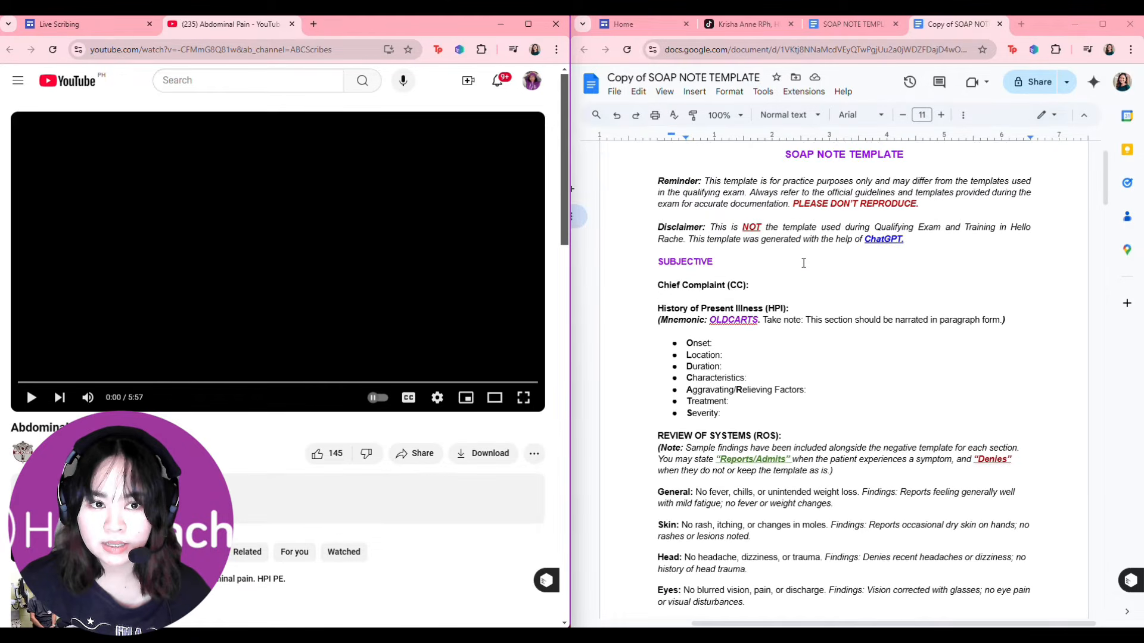
pyautogui.click(842, 412)
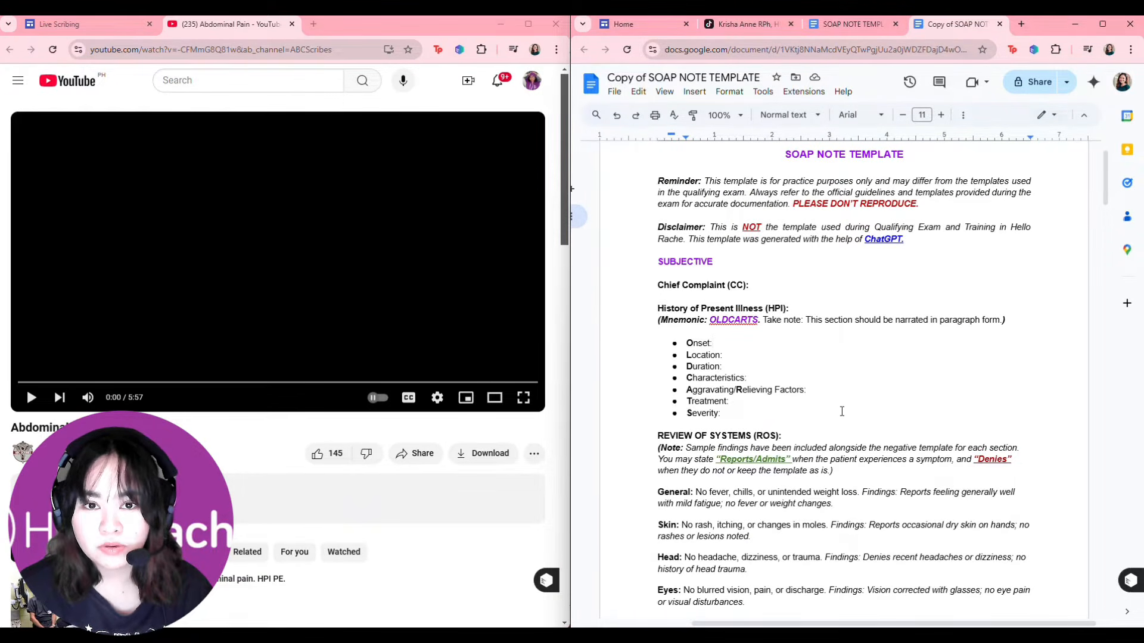
# Insert an empty line below the Severity item of the HPI list and start playing the Abdominal Pain video.
pyautogui.scroll(-5, 834, 387)
pyautogui.scroll(5, 828, 370)
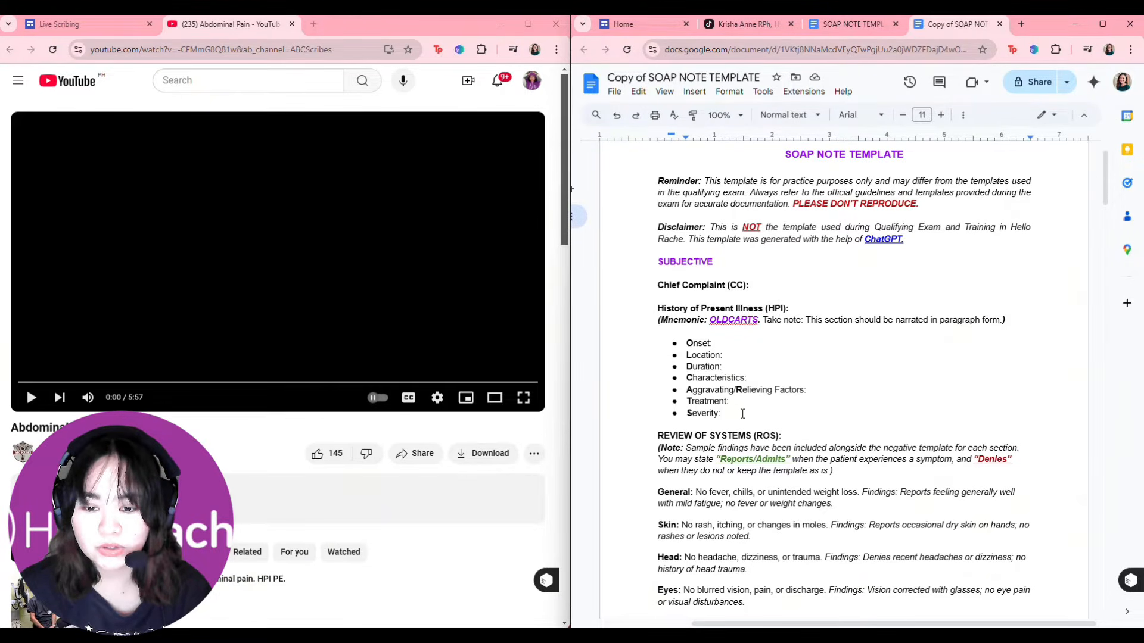
pyautogui.scroll(1, 742, 413)
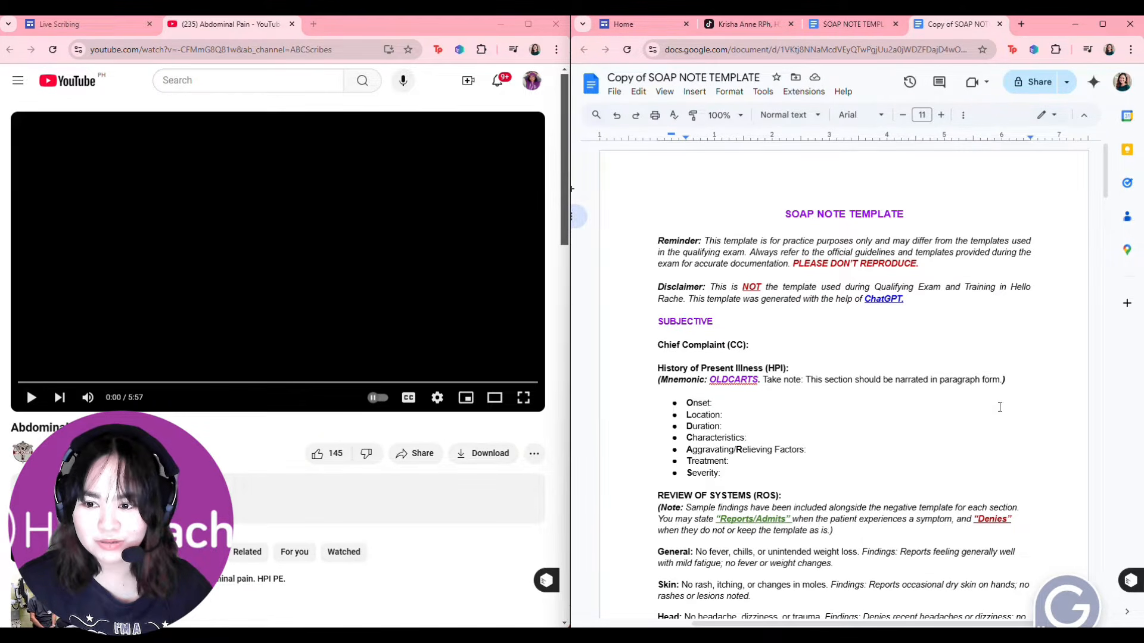
pyautogui.scroll(-3, 999, 407)
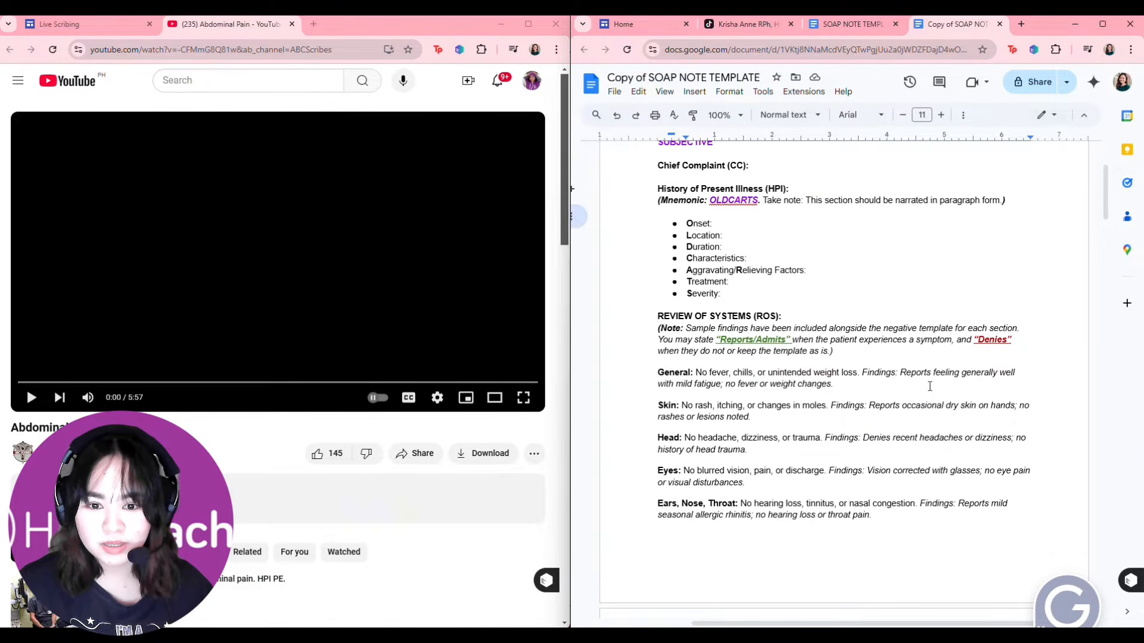
pyautogui.scroll(3, 762, 372)
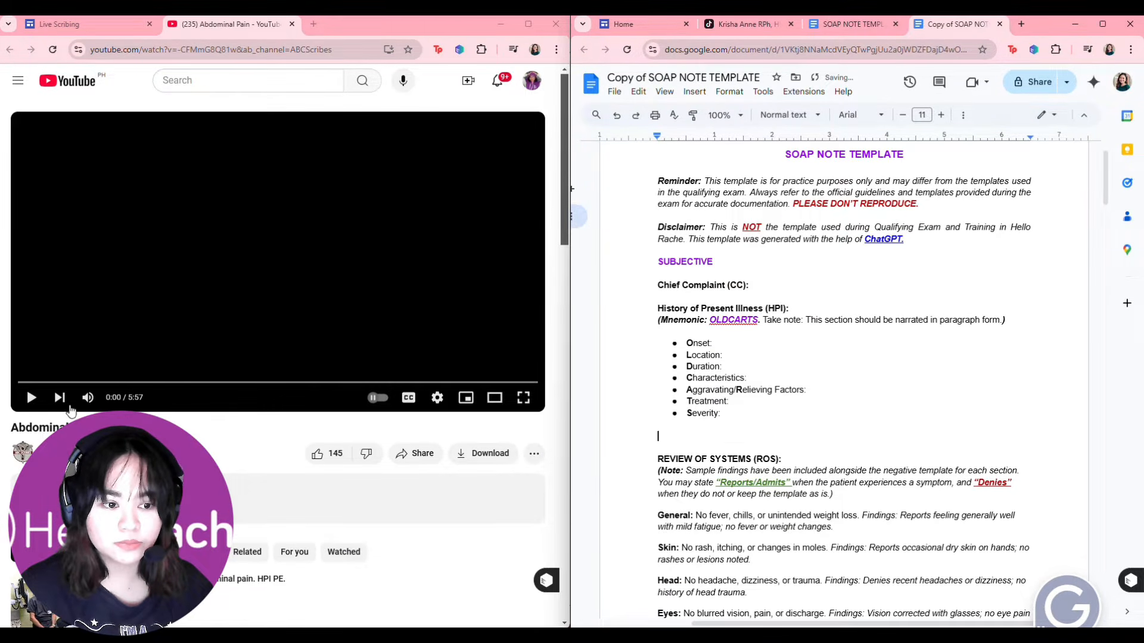
pyautogui.click(32, 397)
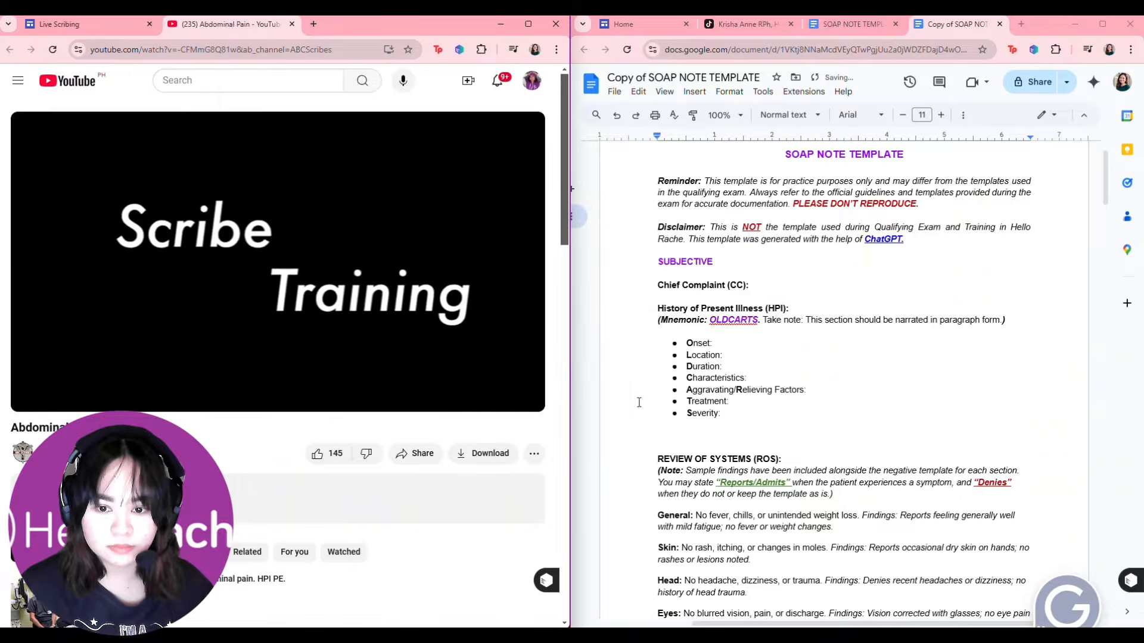
# Note the complaint "aBD PAIN" on the empty line between the HPI list and the Review of Systems.
pyautogui.click(721, 439)
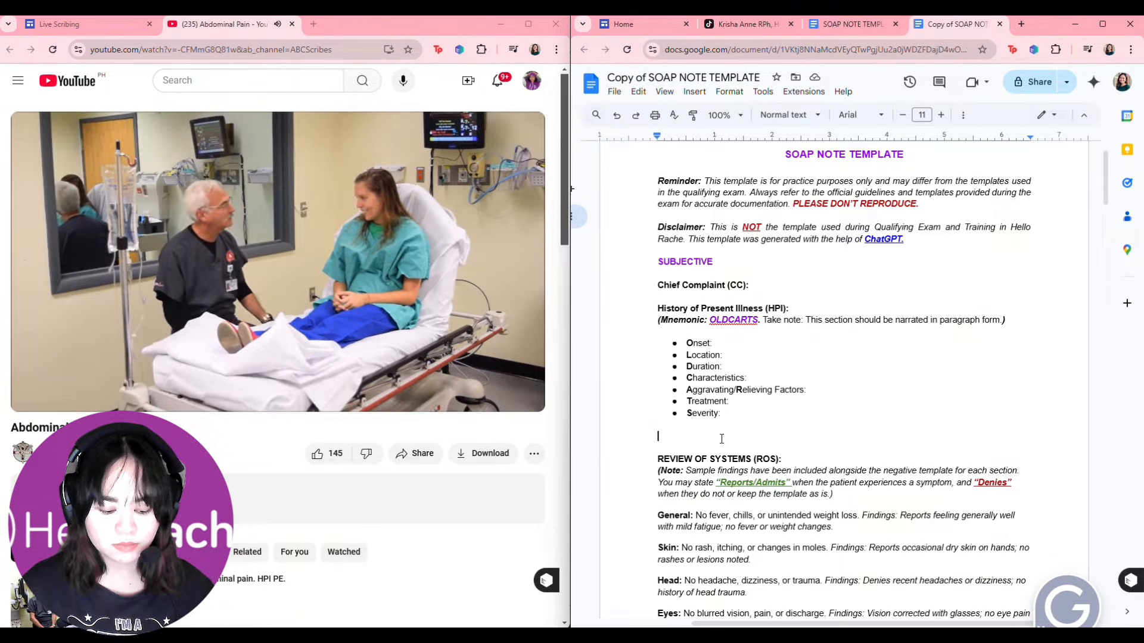
pyautogui.write('aBD PAI')
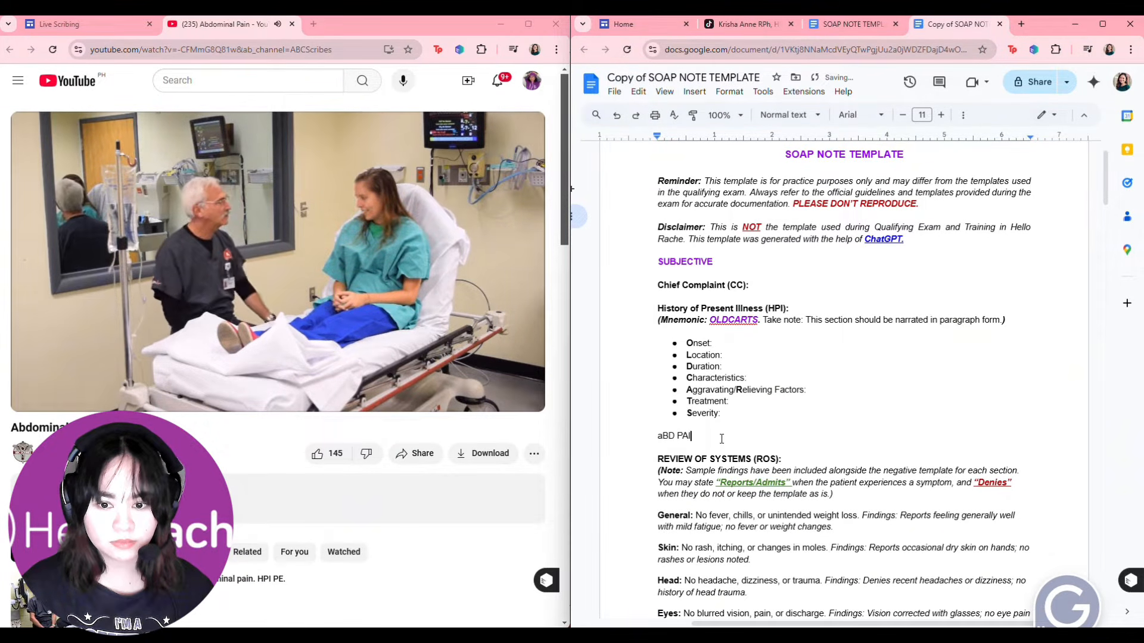
pyautogui.write('N')
pyautogui.press('Return')
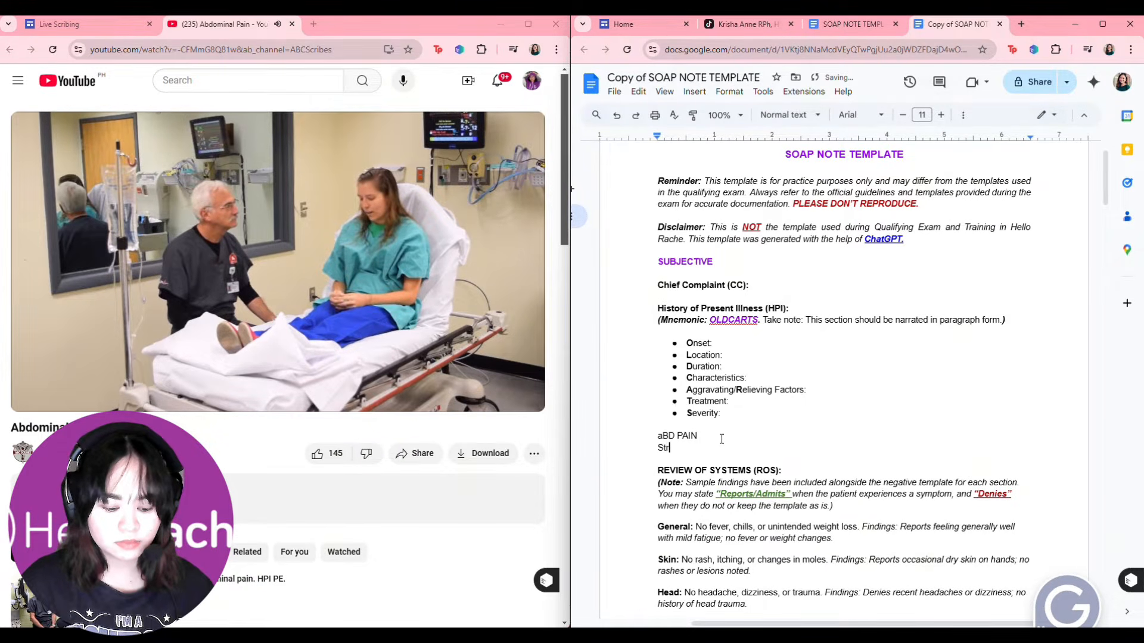
# Add the line "Started this morning upon waking up on the right lower side" below the complaint.
pyautogui.write('arted')
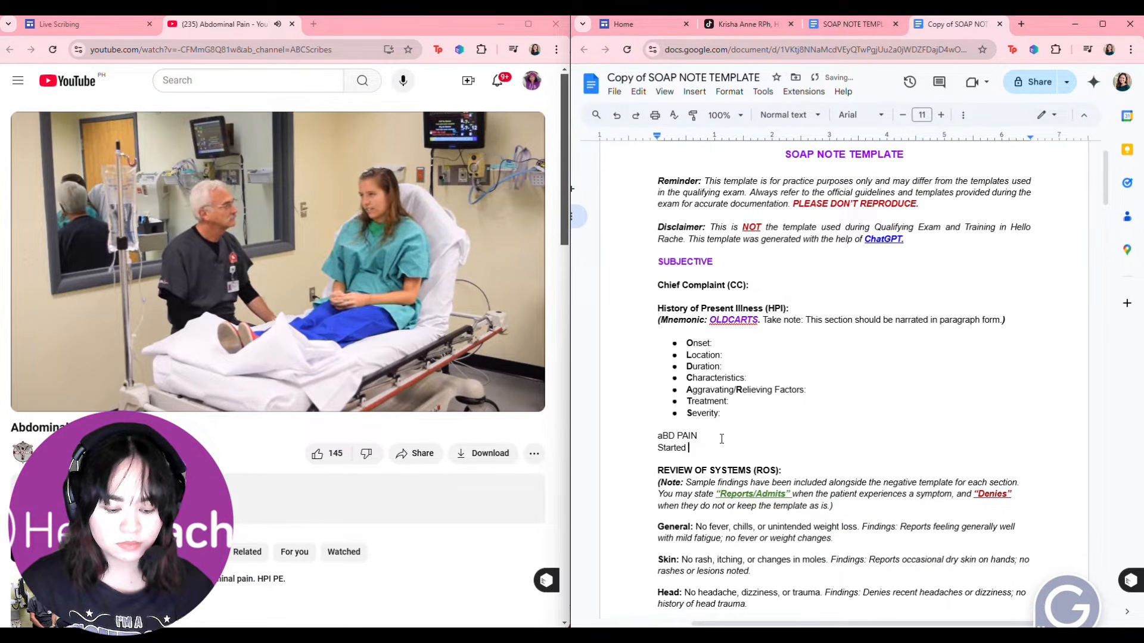
pyautogui.write(' this morning u')
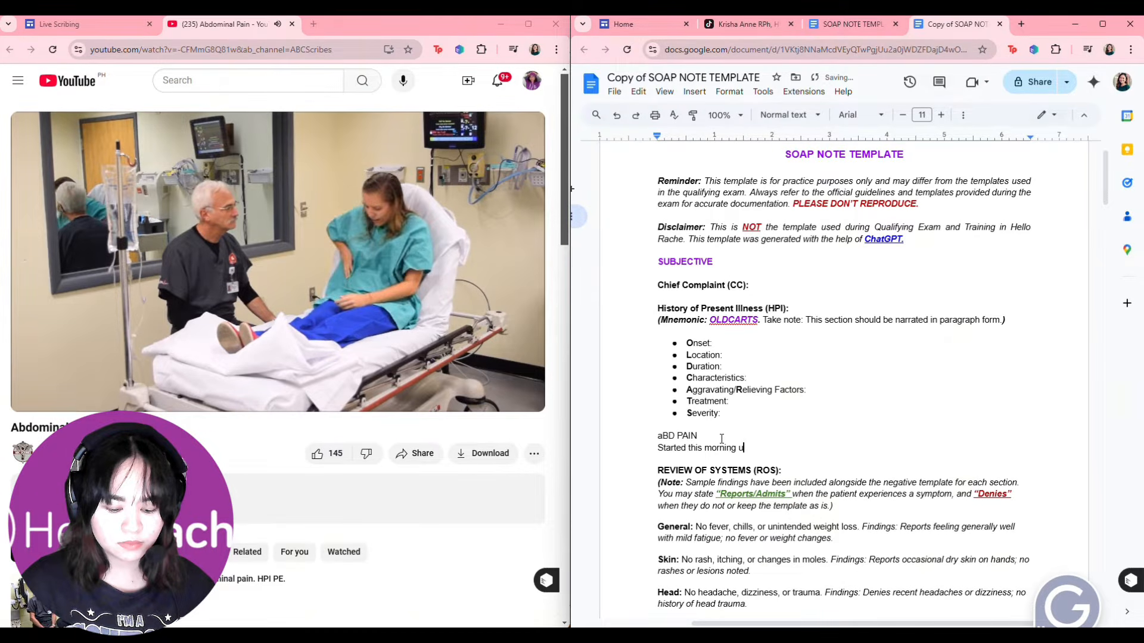
pyautogui.write('pon waking up ')
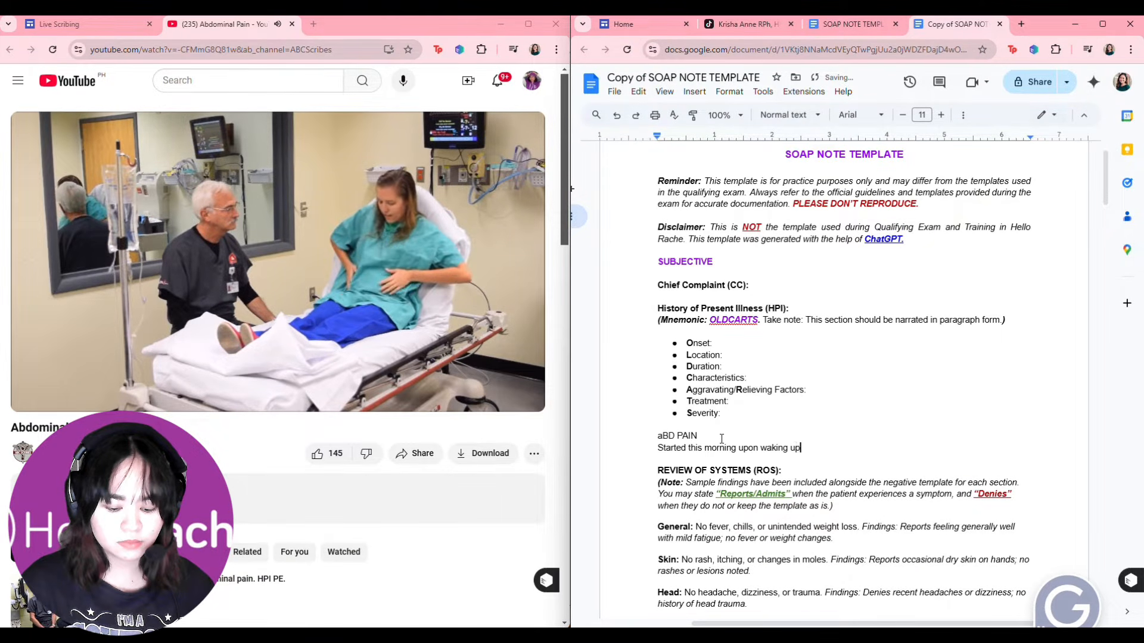
pyautogui.write('on the r')
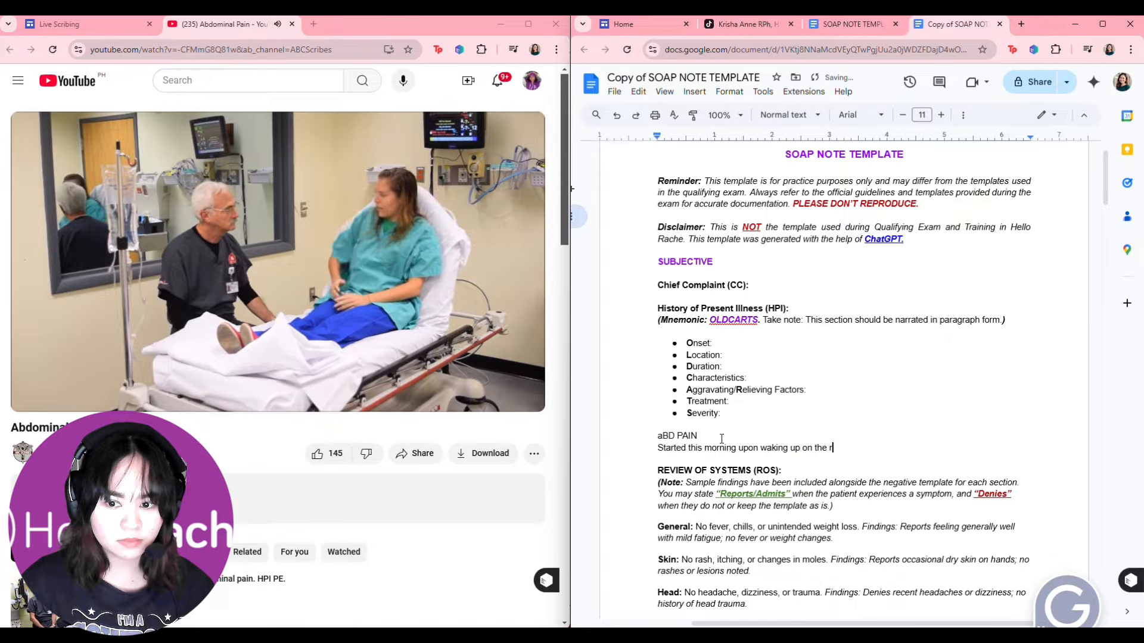
pyautogui.write('ight lowe')
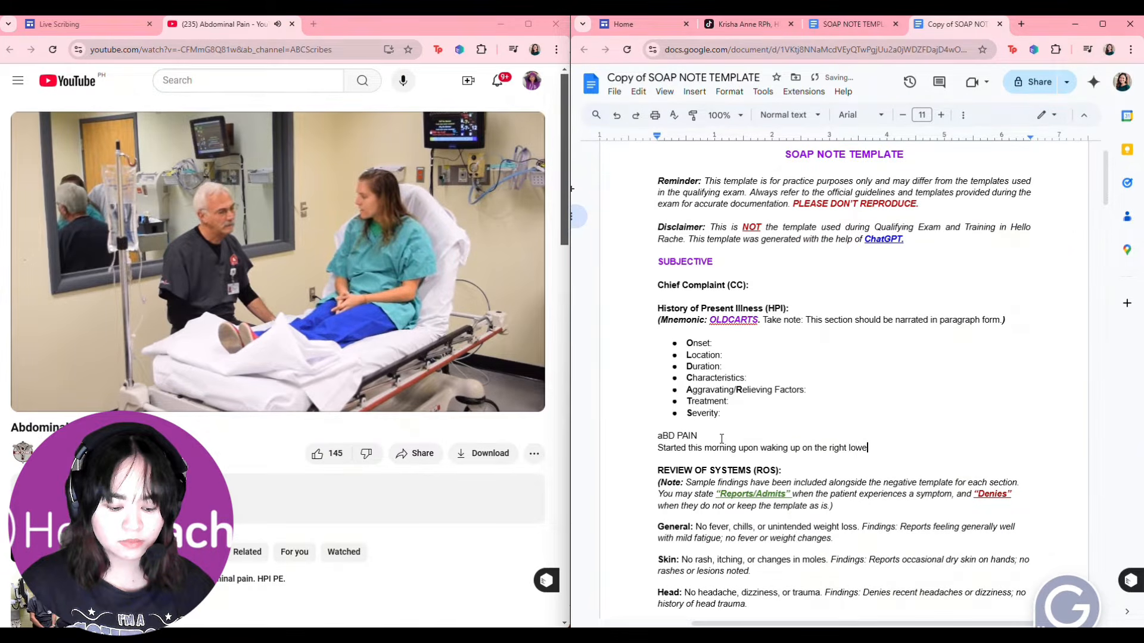
pyautogui.write('r side')
pyautogui.press('Return')
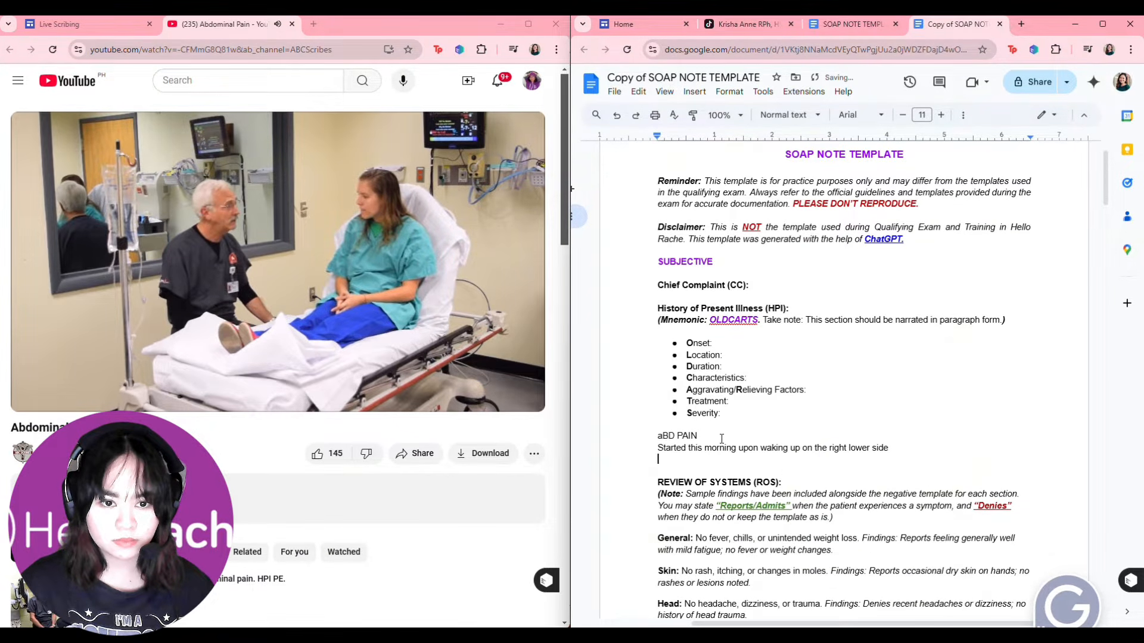
# Begin a dashed list below the onset line with the item "No pain yesterday".
pyautogui.write('- ')
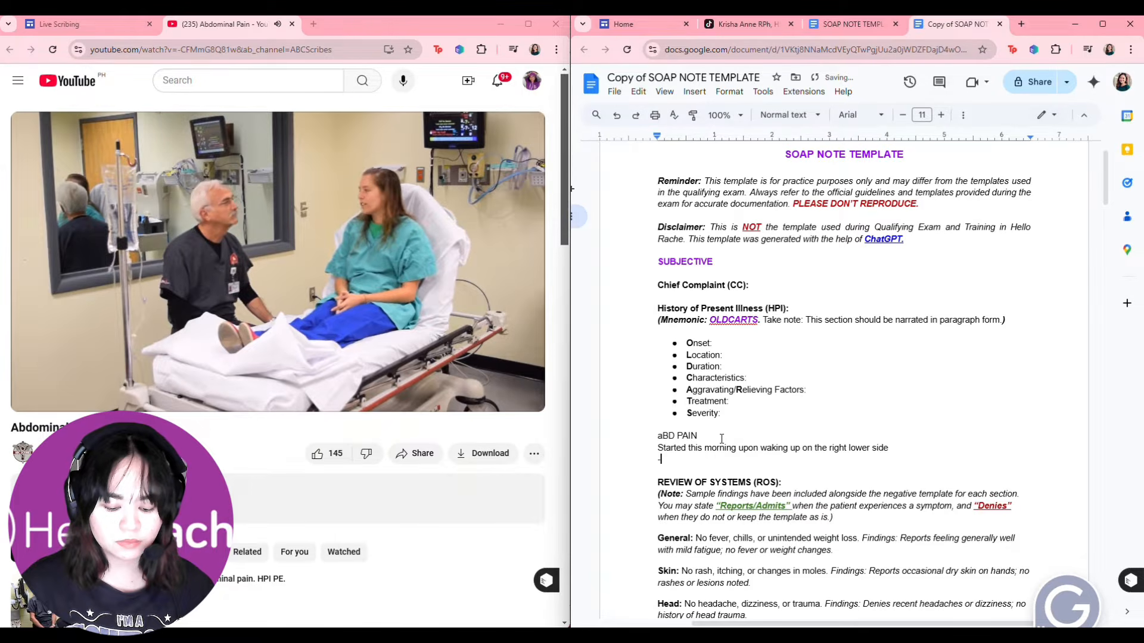
pyautogui.write('No pai')
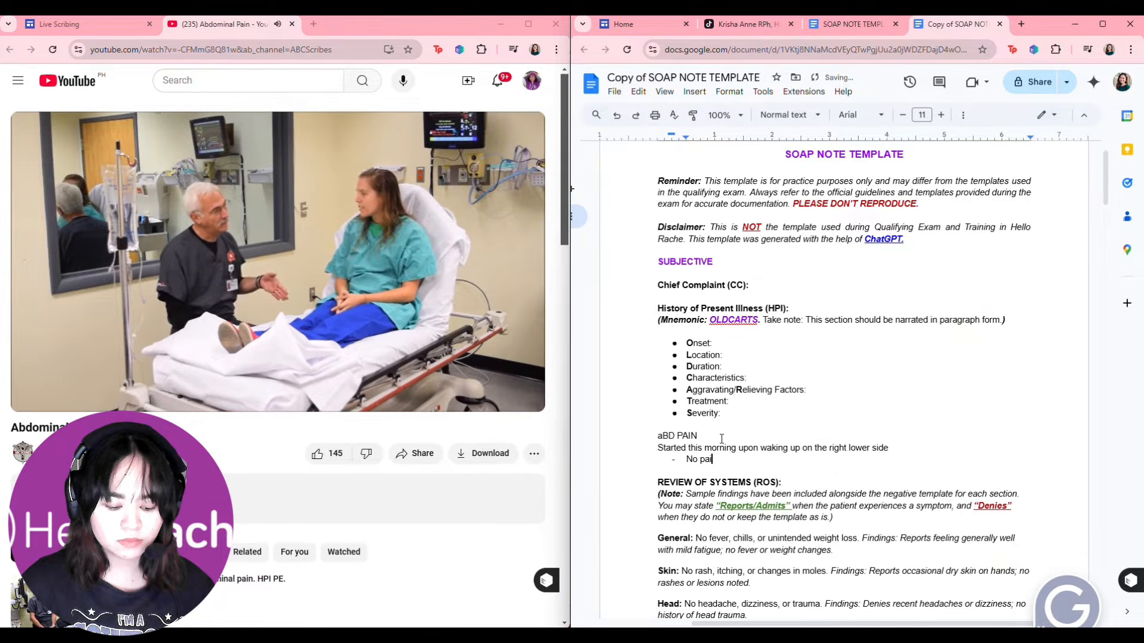
pyautogui.write('n yesterday')
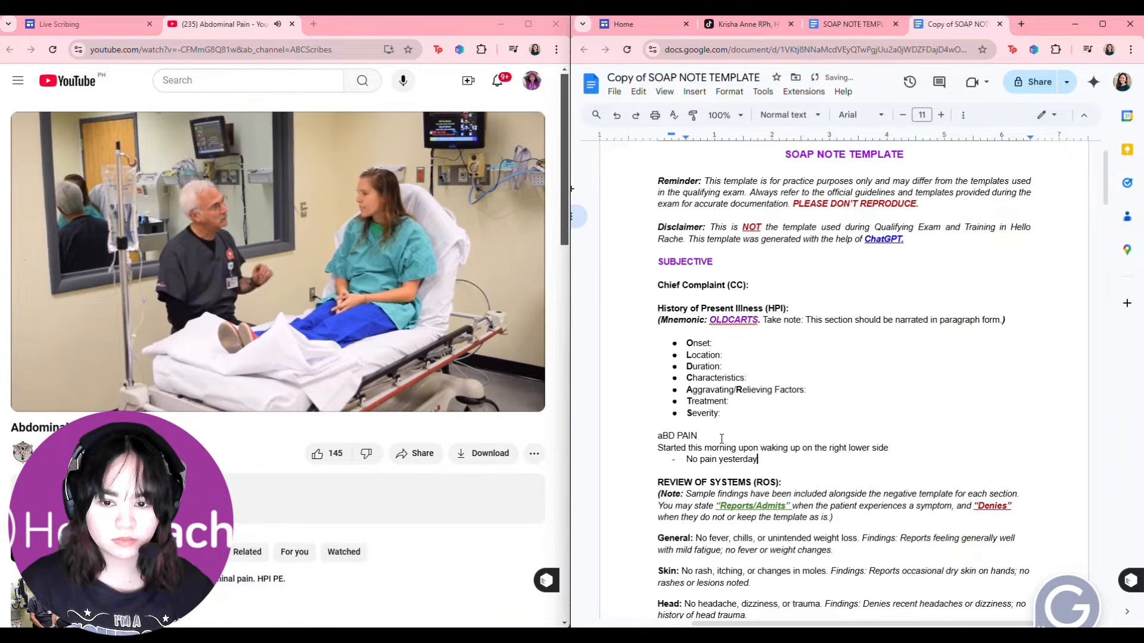
pyautogui.press('Return')
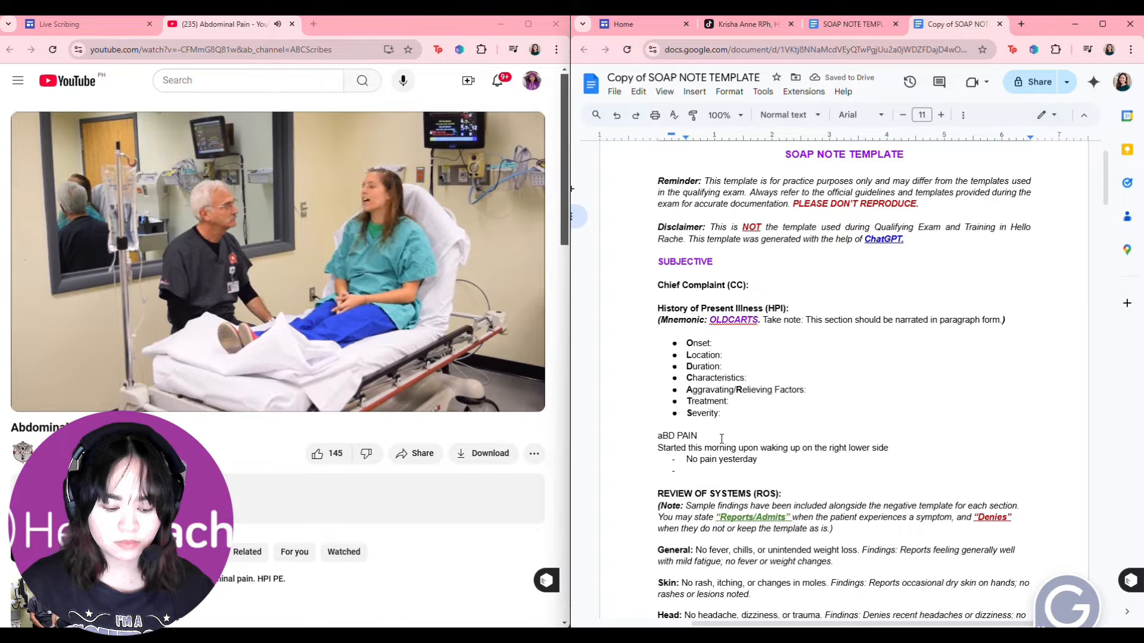
# Enter "When I got up, the pain started at 7 am" as the second dashed item.
pyautogui.write('When I')
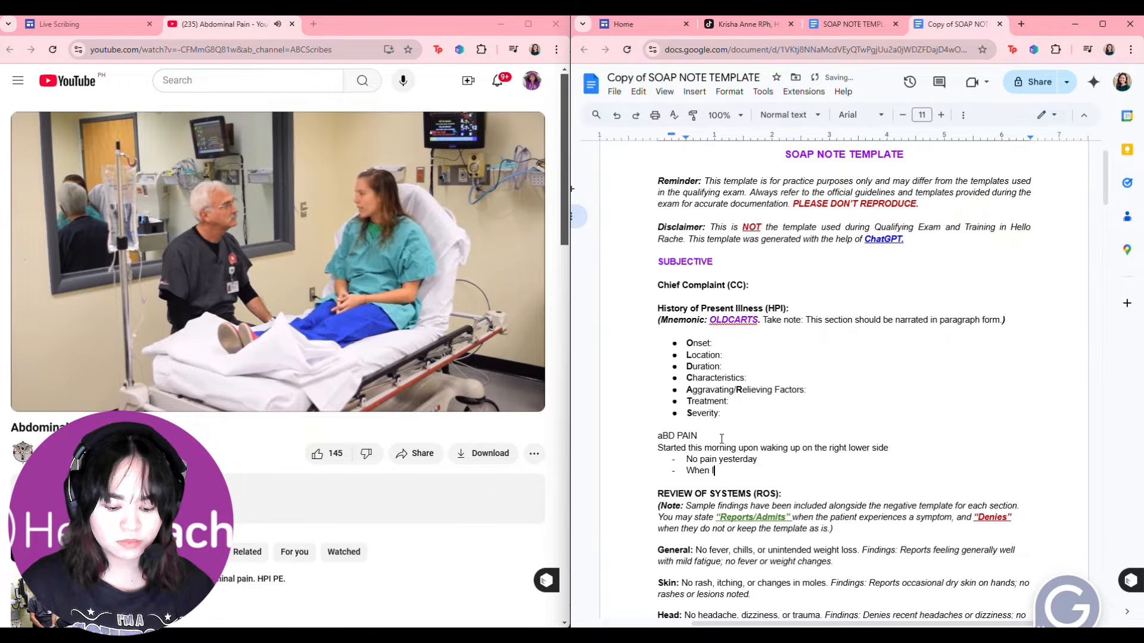
pyautogui.write(' got up, t')
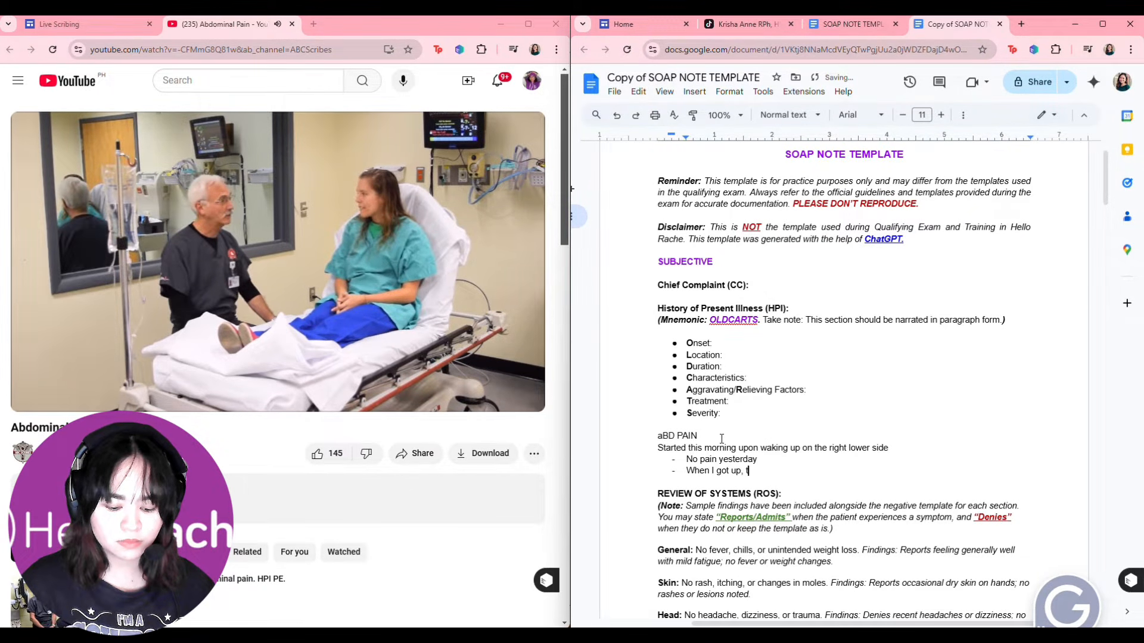
pyautogui.write('he pain starte')
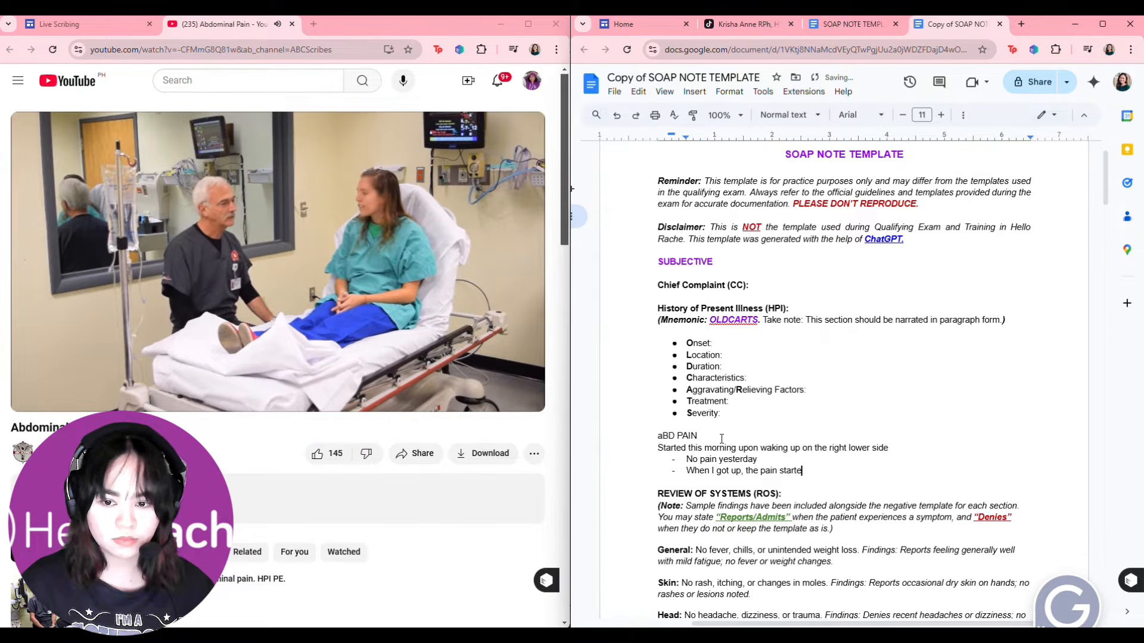
pyautogui.write('d')
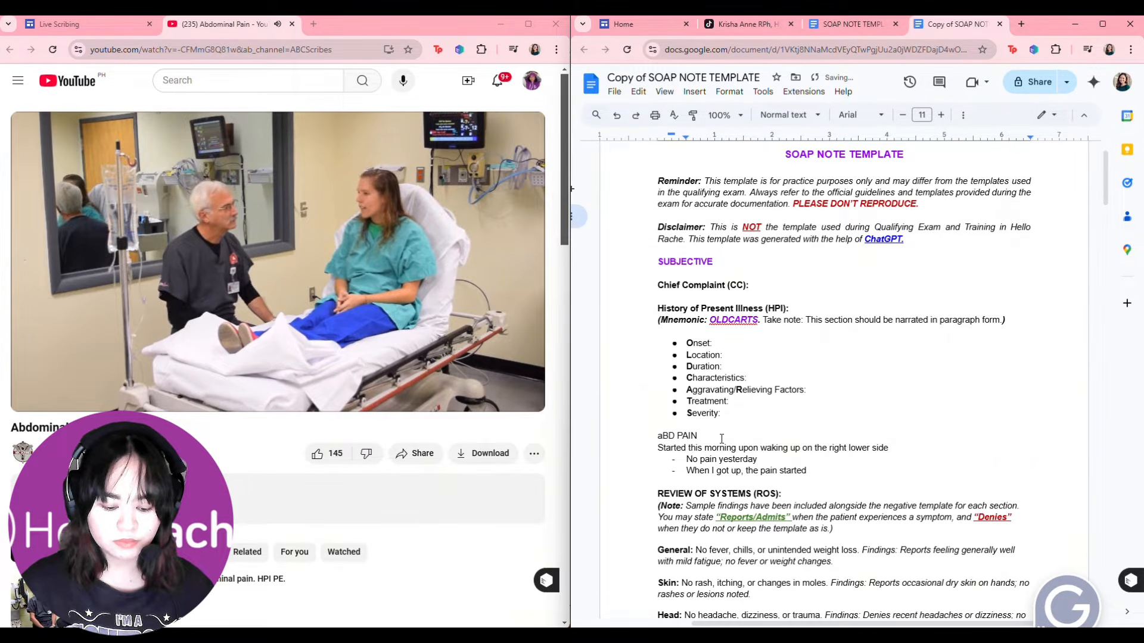
pyautogui.write(' at 7 am')
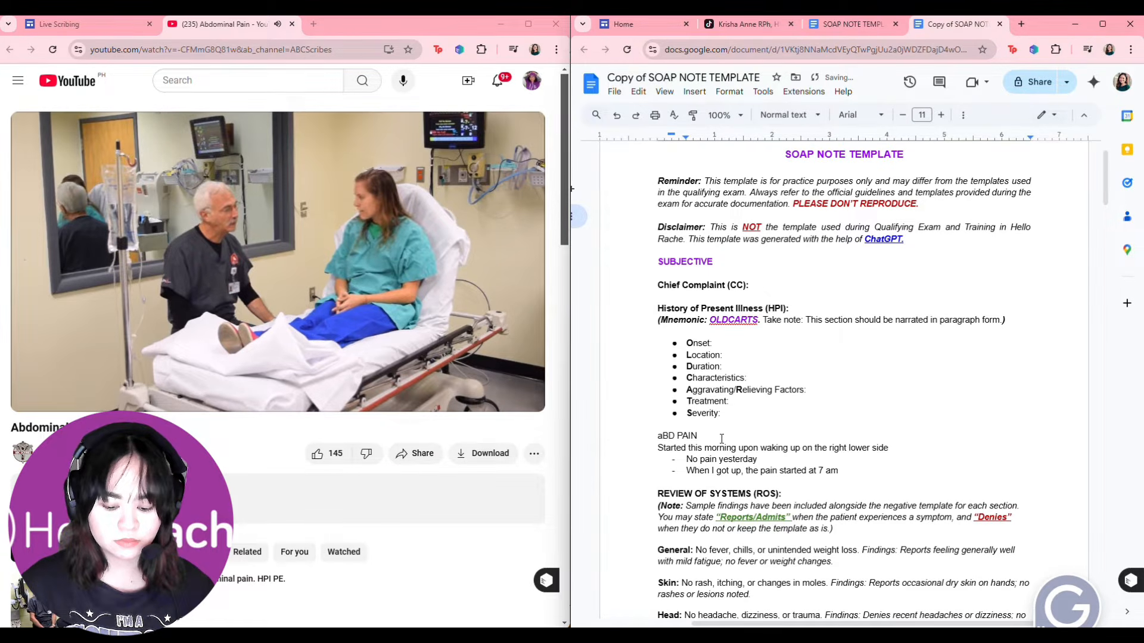
# Extend the second dashed item with the sentence "Pain is constant all day.".
pyautogui.press('BackSpace')
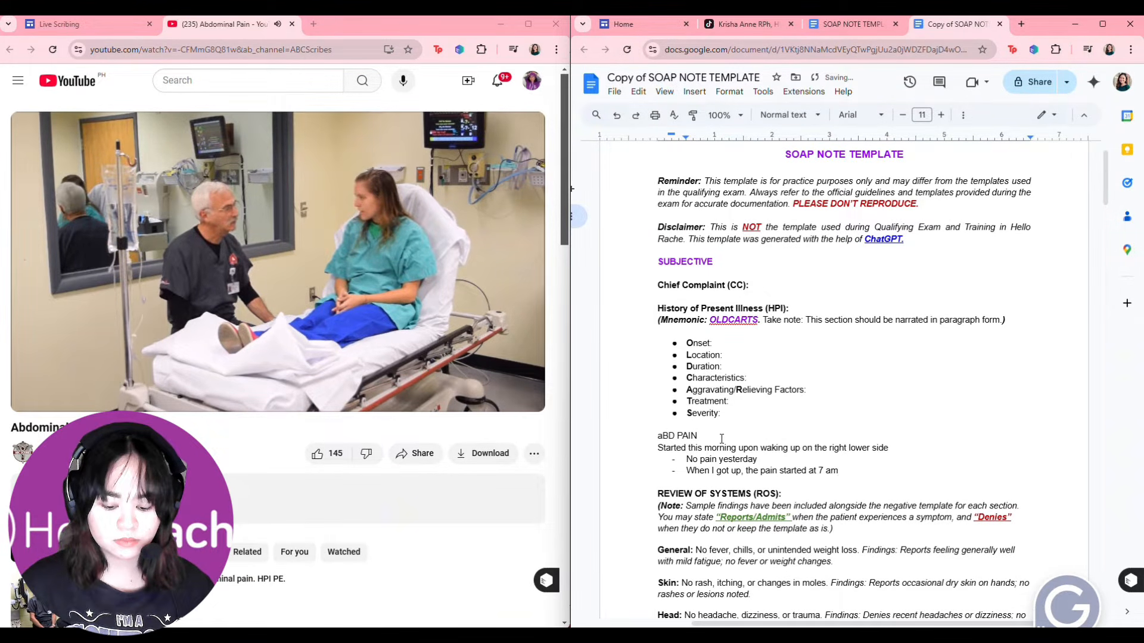
pyautogui.write('. O')
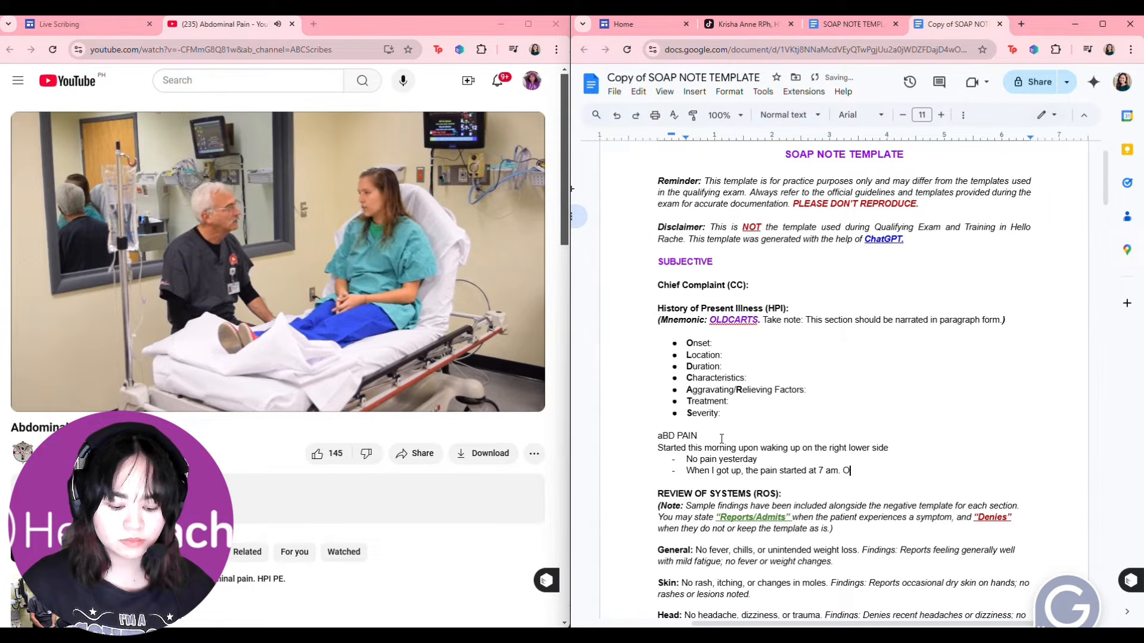
pyautogui.press('BackSpace')
pyautogui.write('Pain ')
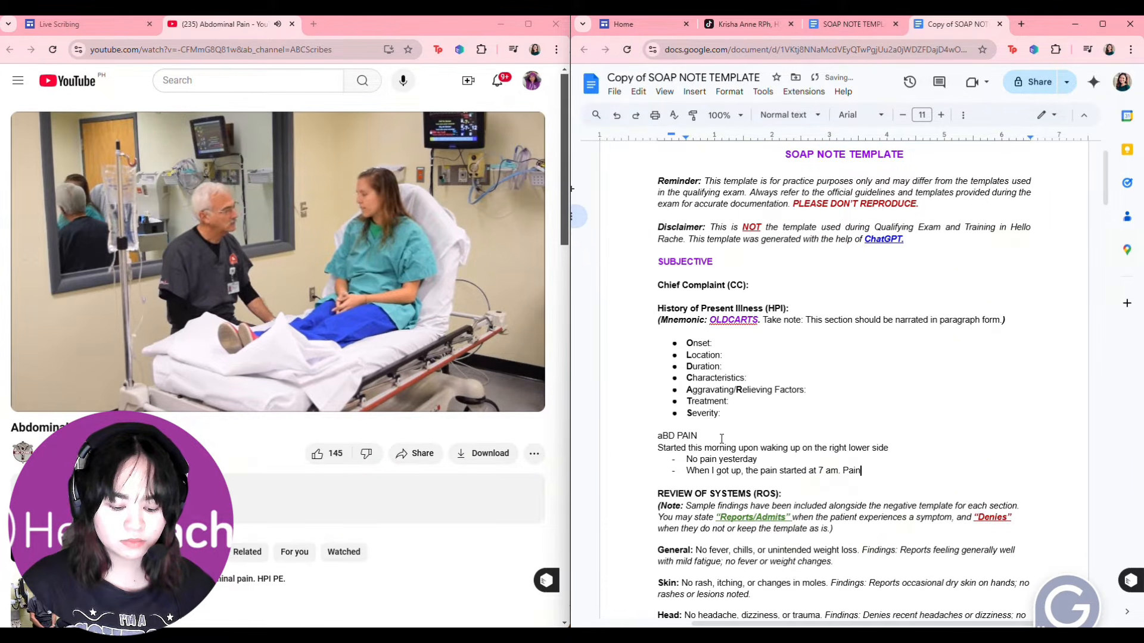
pyautogui.write('is const')
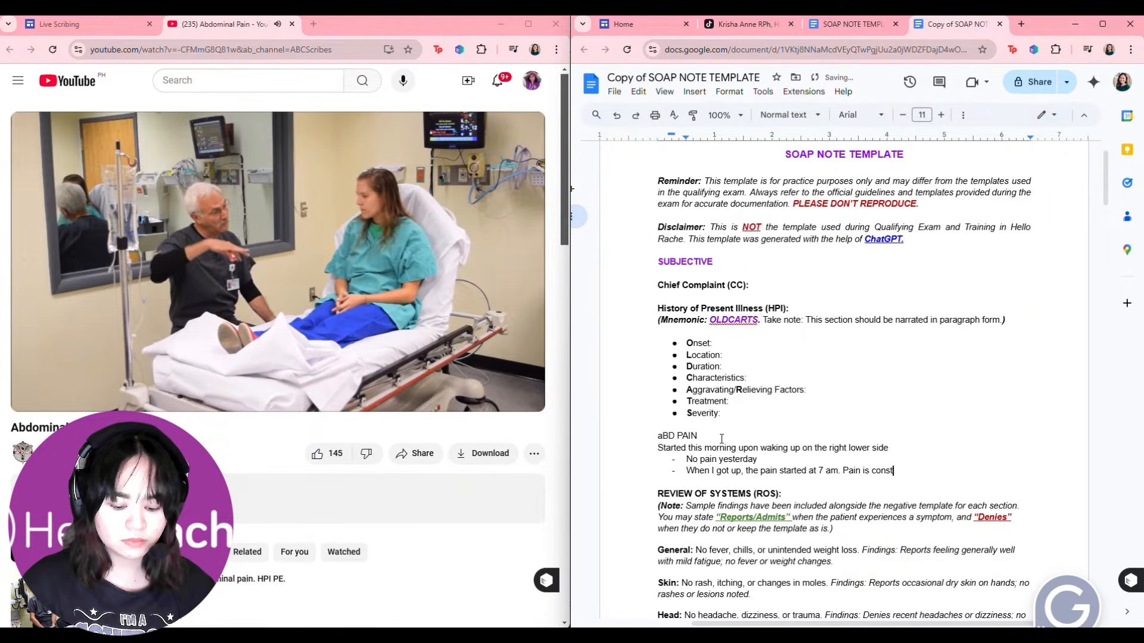
pyautogui.write('ant all day ')
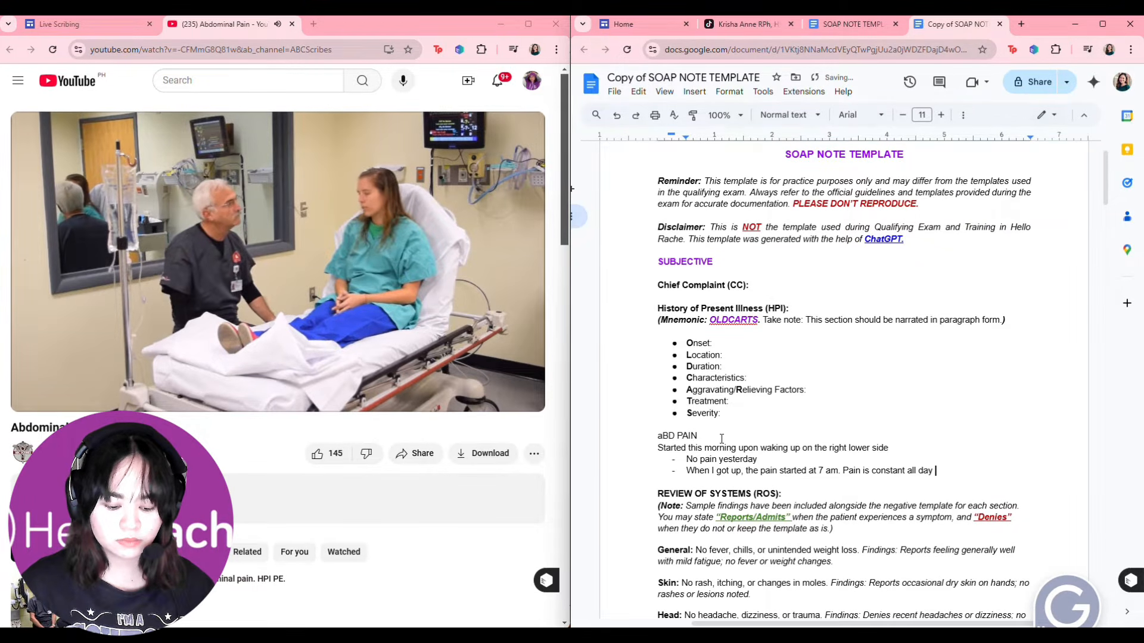
pyautogui.write('same')
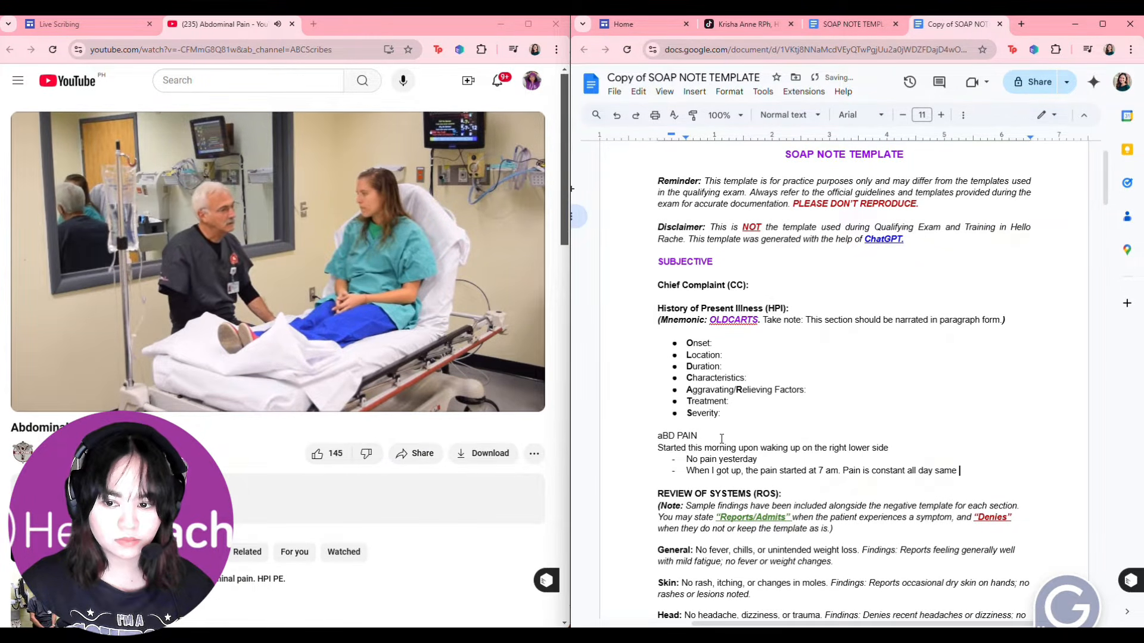
pyautogui.press('BackSpace')
pyautogui.press('BackSpace')
pyautogui.press('BackSpace')
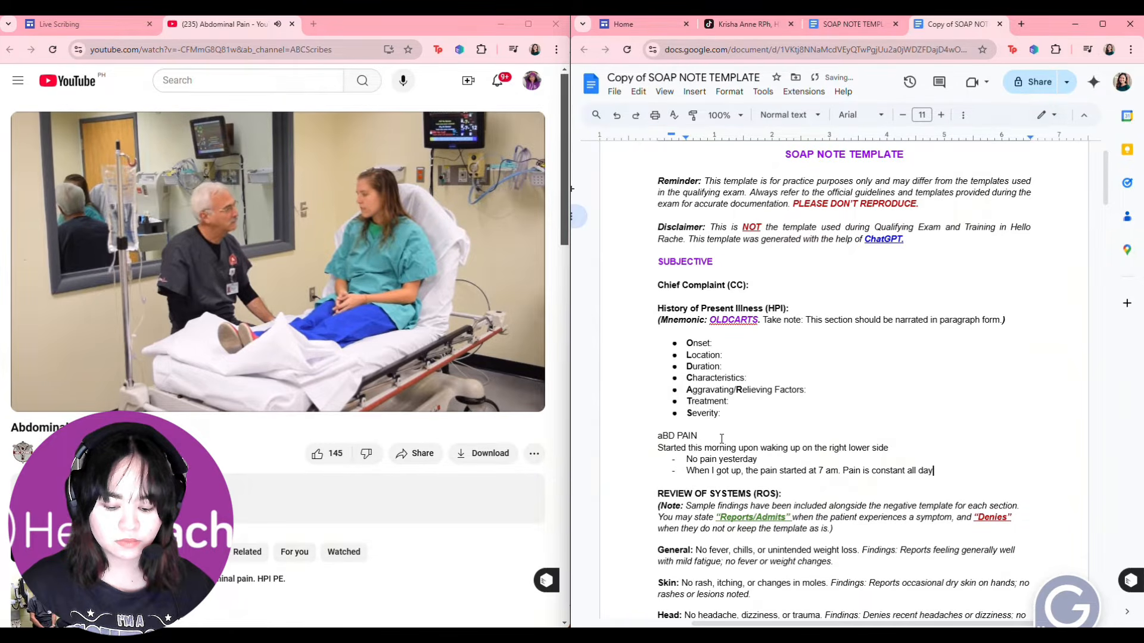
pyautogui.write('.')
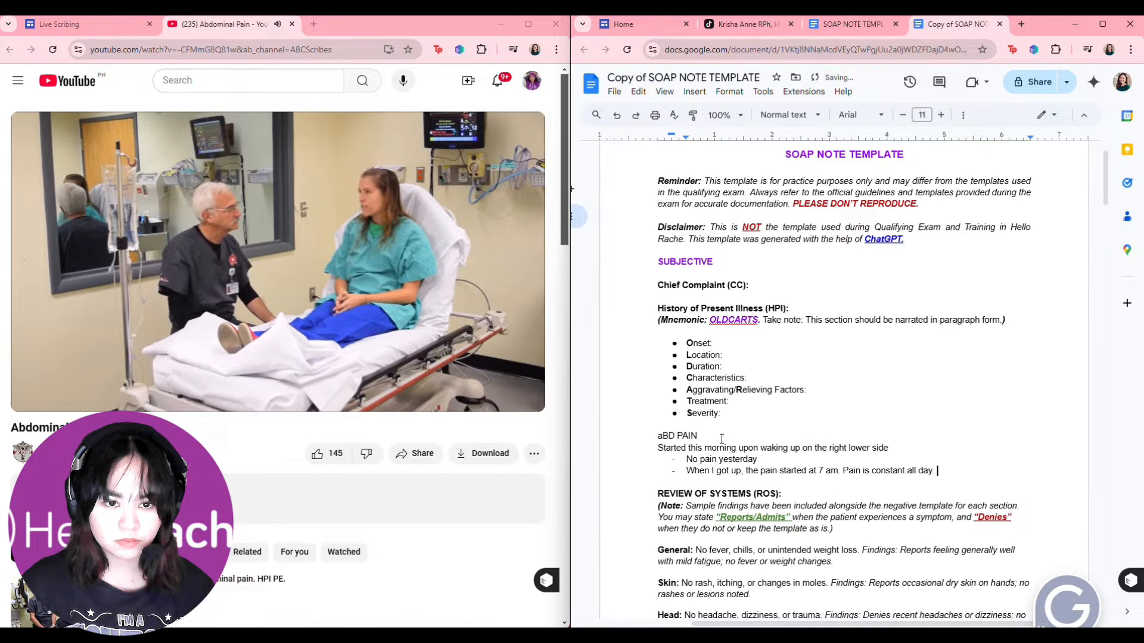
# Append "Sharp pain, 5/10" to the second dashed item and start a new dashed item.
pyautogui.write(' Sharp pain')
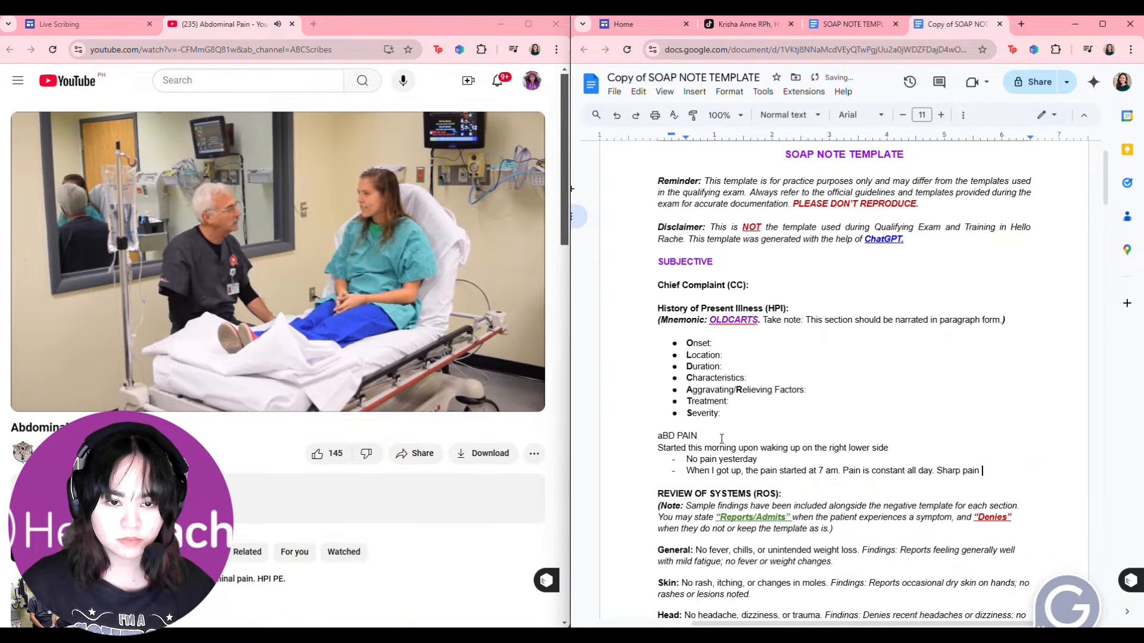
pyautogui.press('BackSpace')
pyautogui.write(', ')
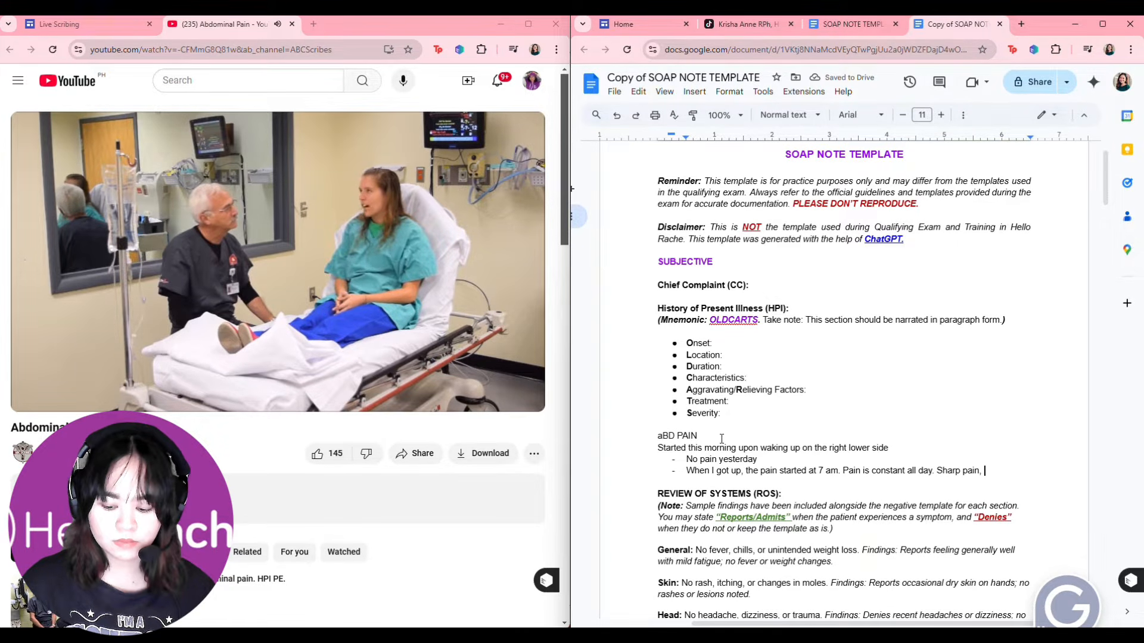
pyautogui.write('5/10')
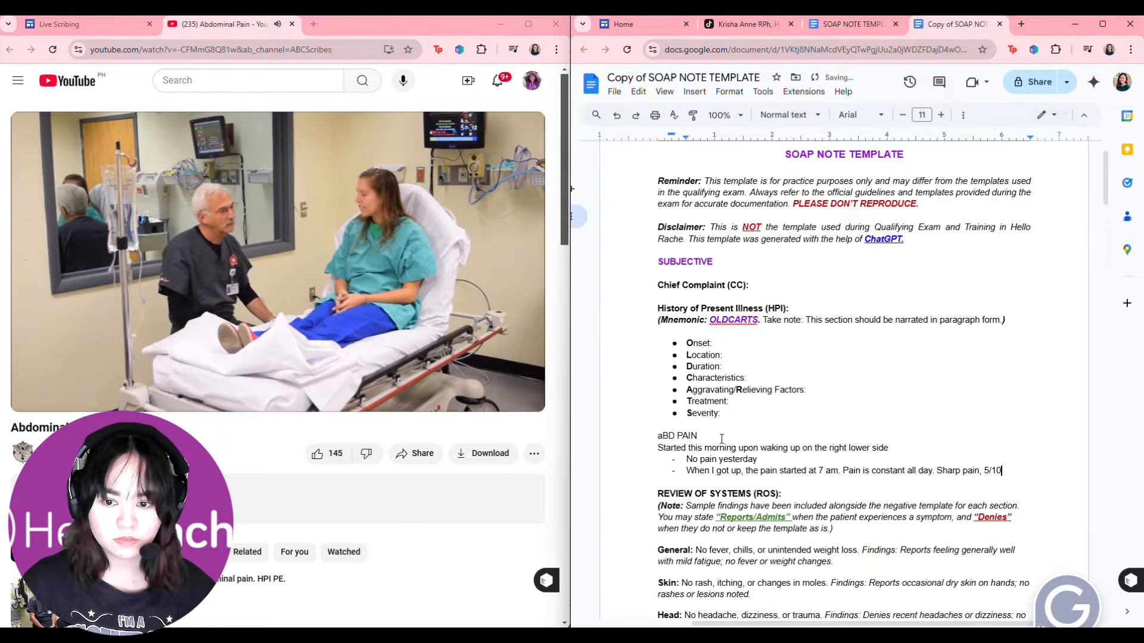
pyautogui.press('Return')
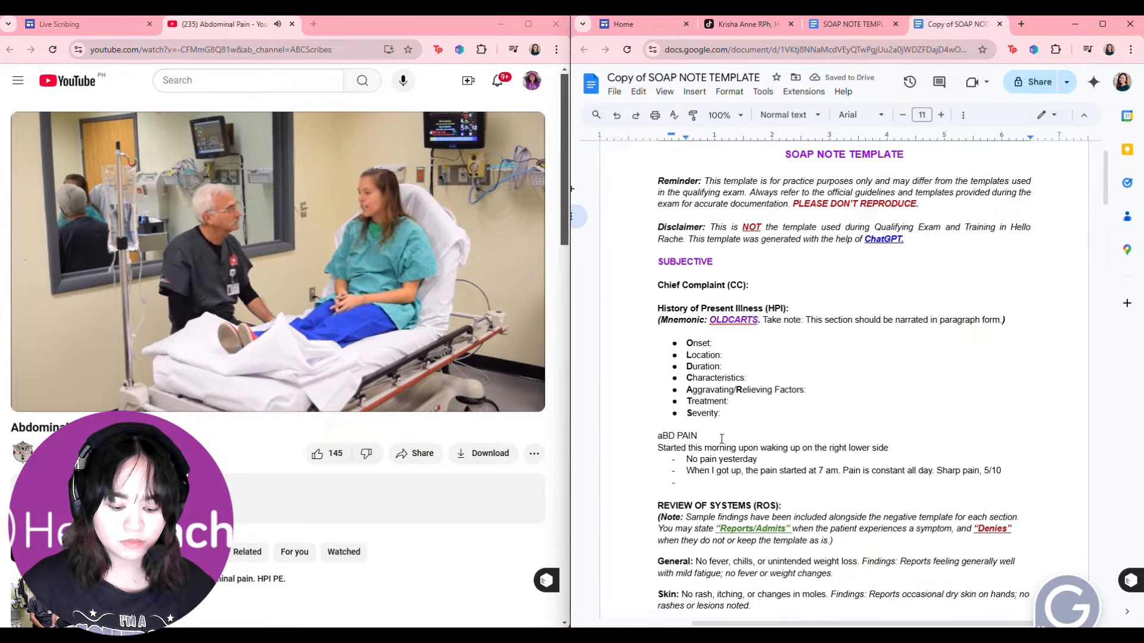
# Enter "Yesterday, went to ob 6 weeks pregnant, yeast infection take monestat doesnt work" as the third dashed item and start another.
pyautogui.write('Yeste')
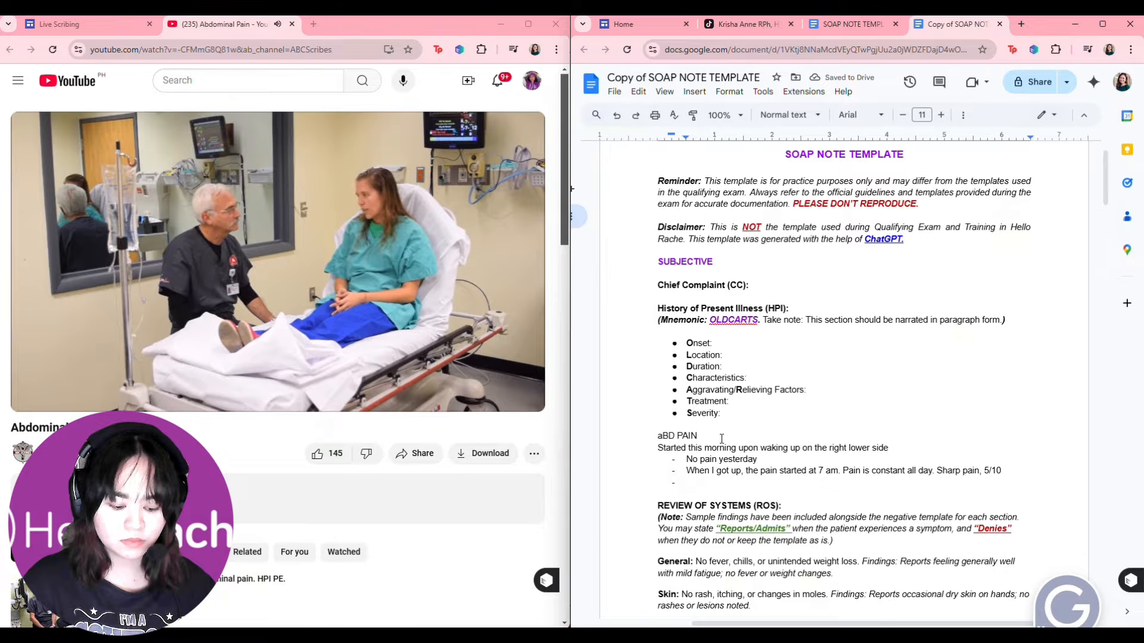
pyautogui.write('rday')
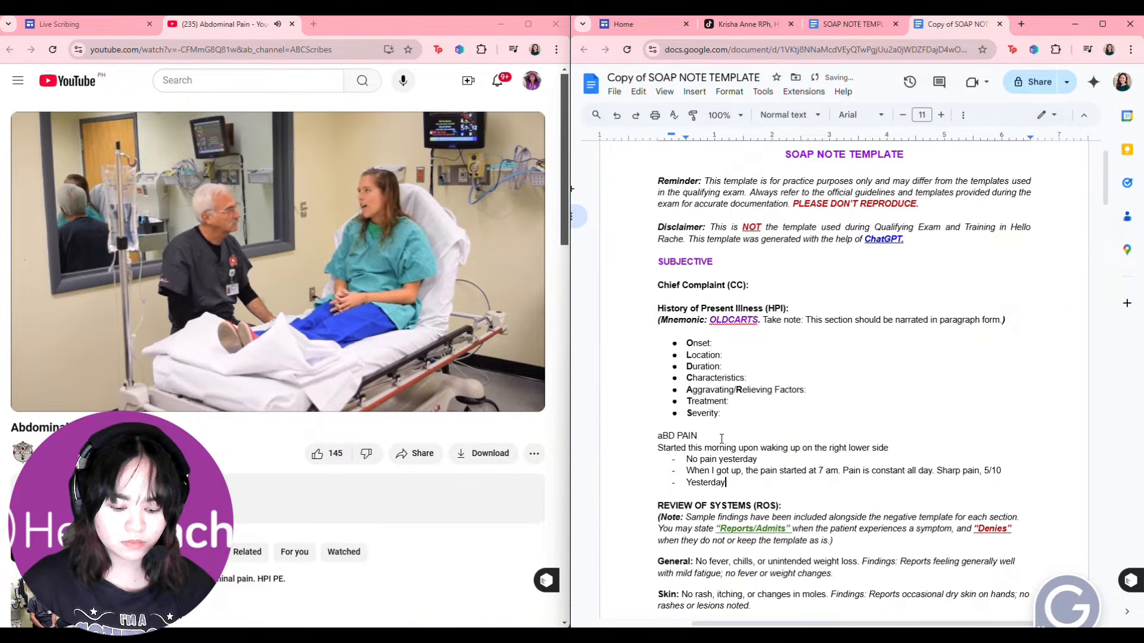
pyautogui.write(', went to o')
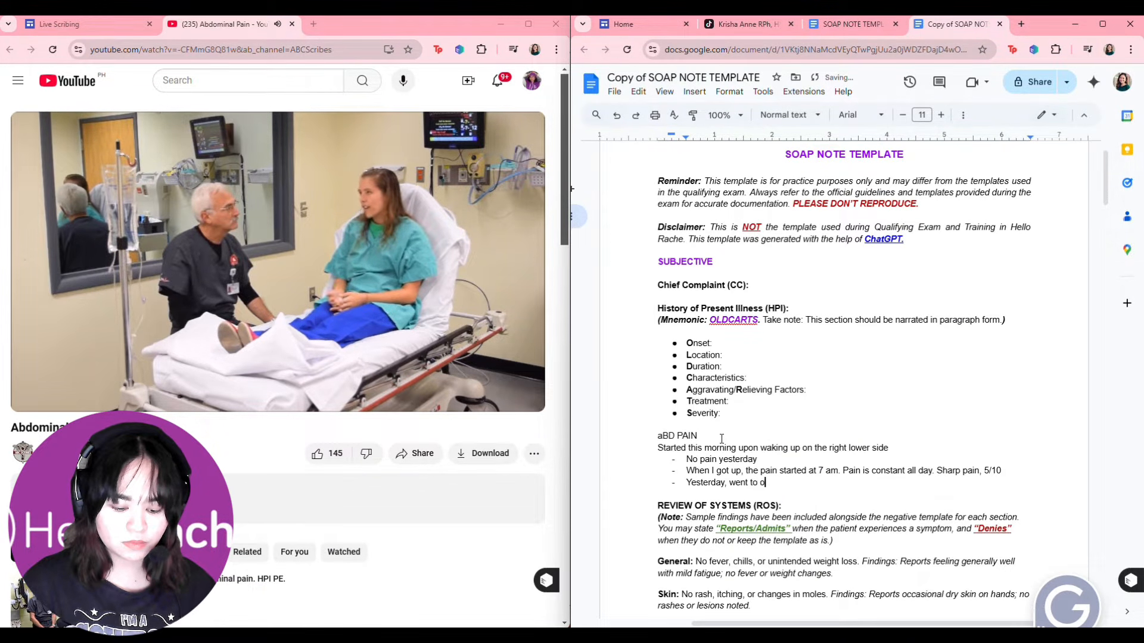
pyautogui.write('b 6 weeks pregna')
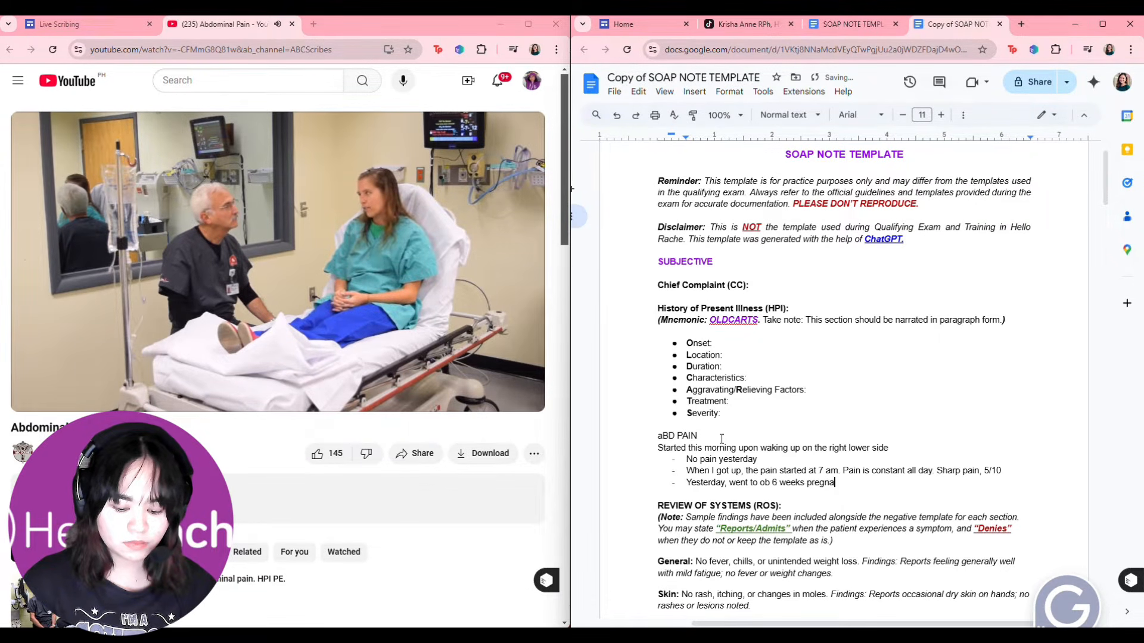
pyautogui.write('nt, y')
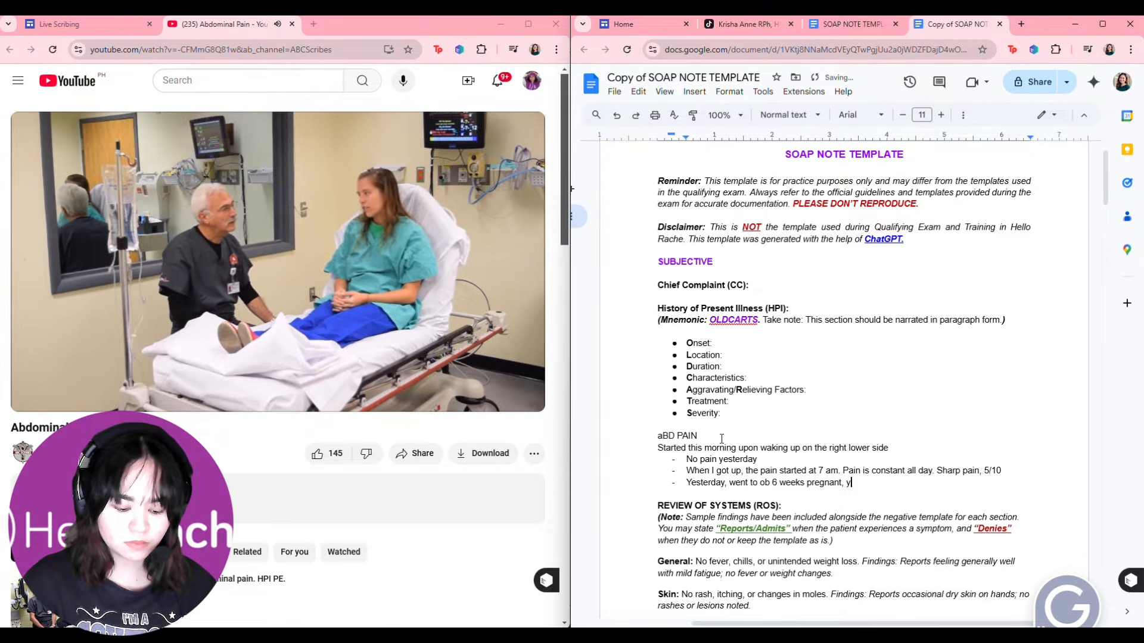
pyautogui.write('east i')
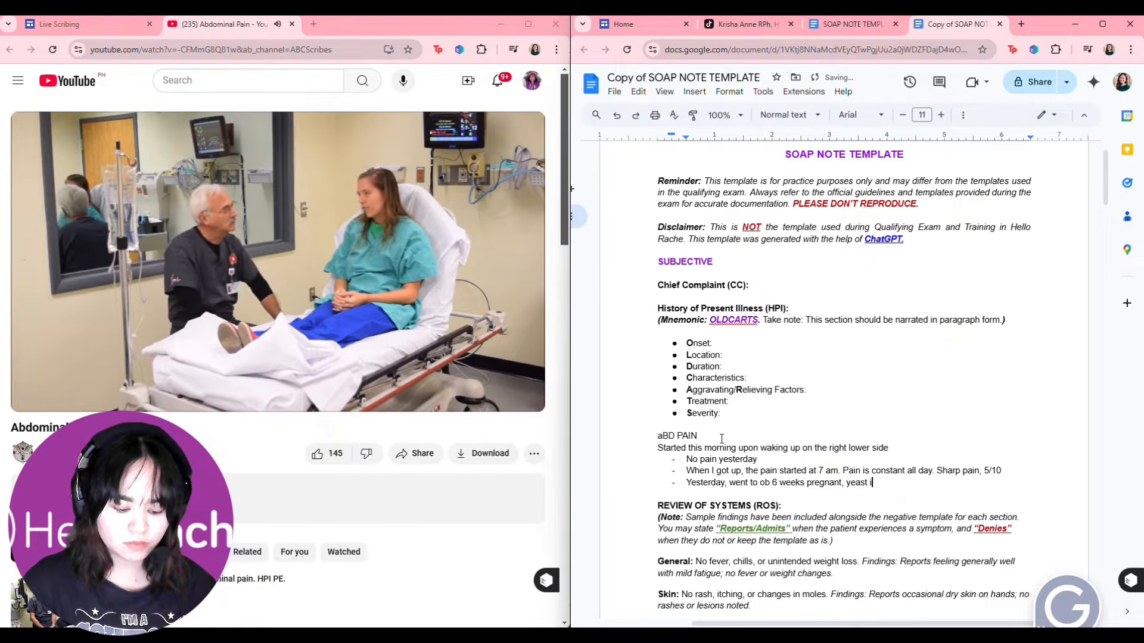
pyautogui.write('nfection')
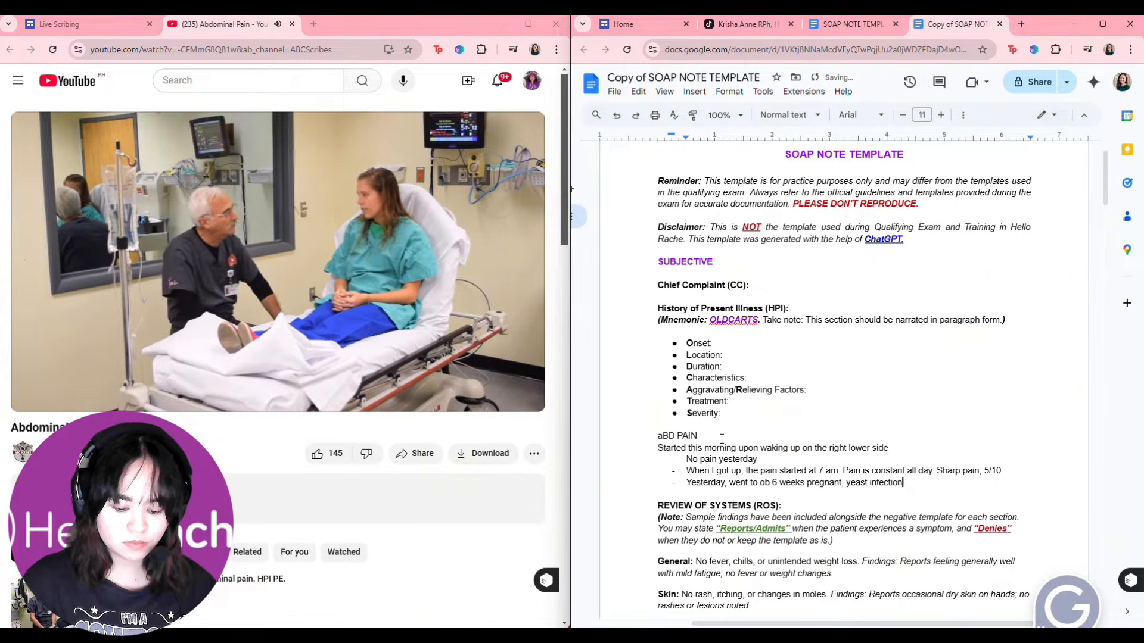
pyautogui.write(' take monest')
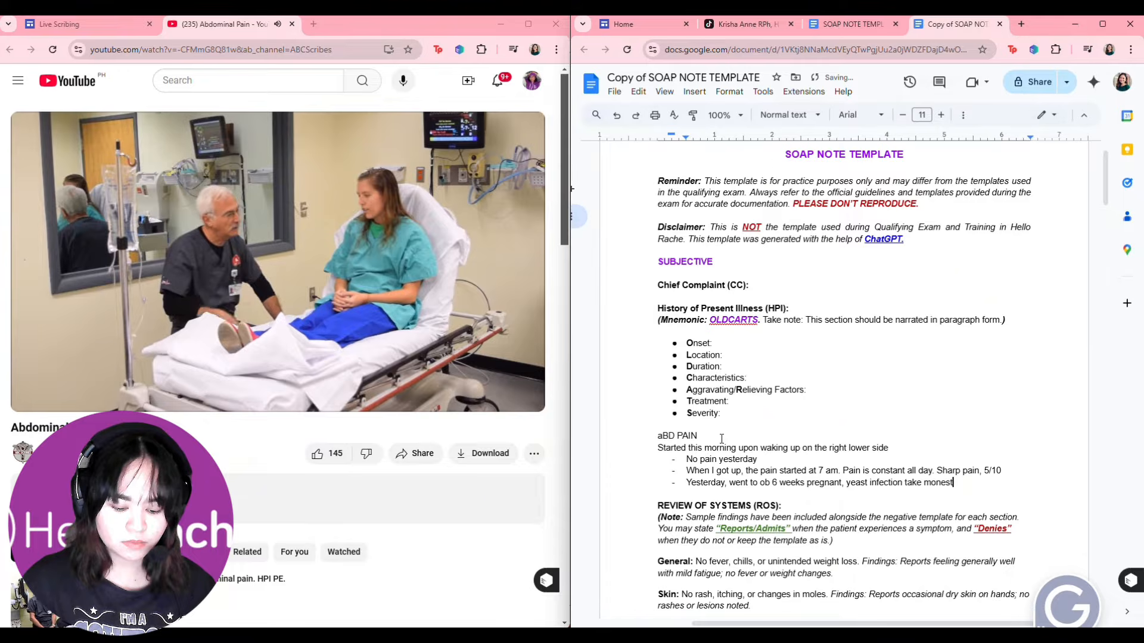
pyautogui.write('at does')
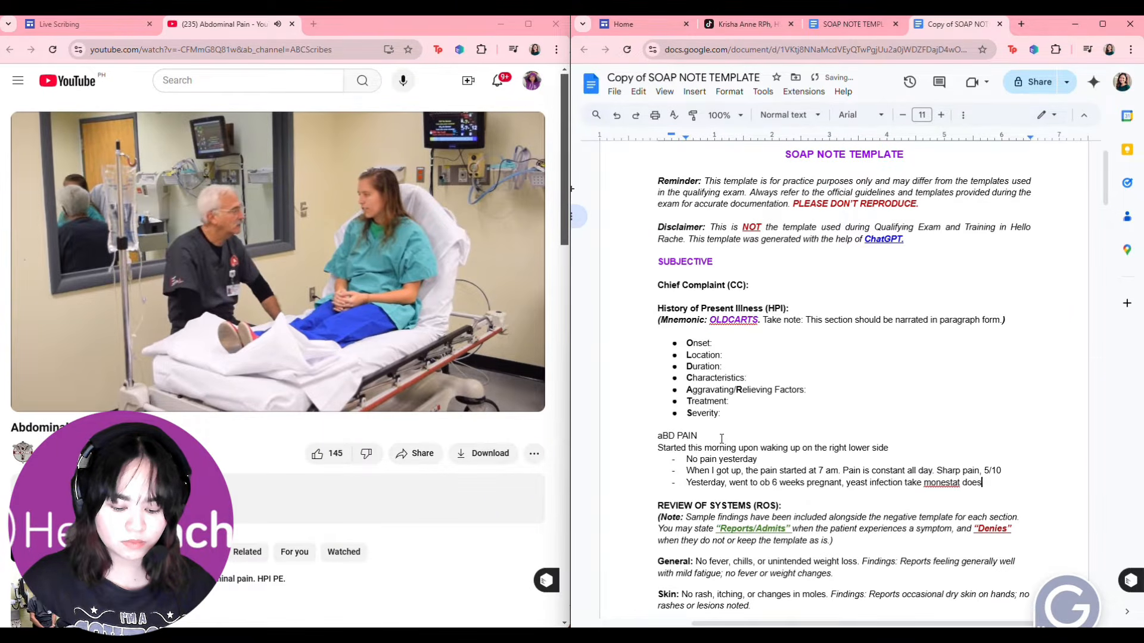
pyautogui.write('nt work')
pyautogui.press('Return')
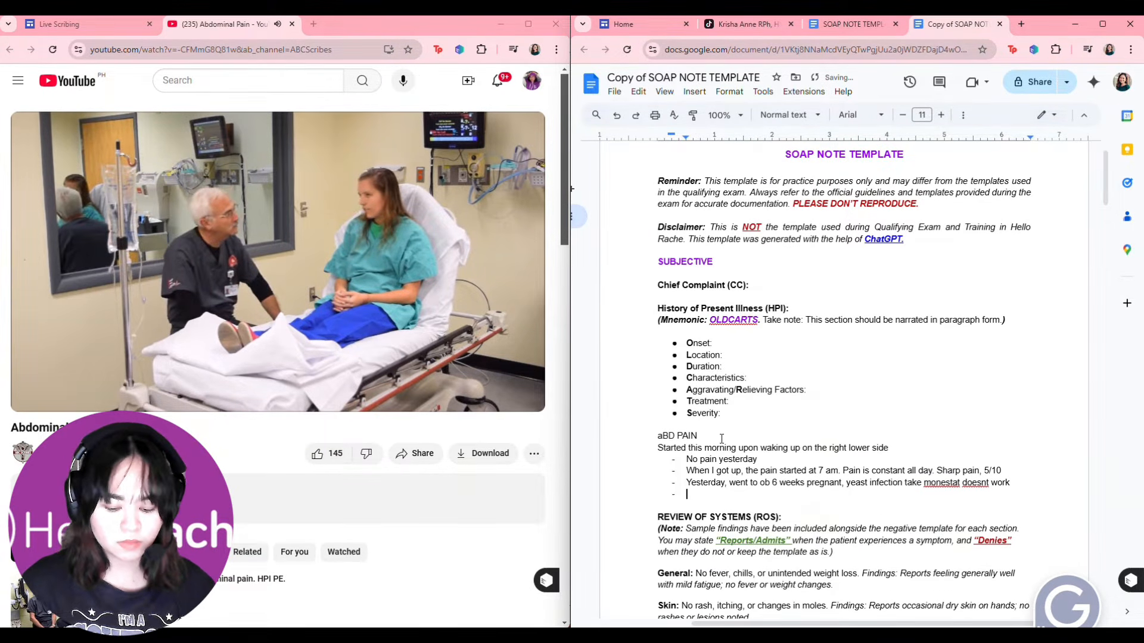
# Enter "No inflammatory prob," as the fourth dashed item and start a new one below it.
pyautogui.write('No inflam')
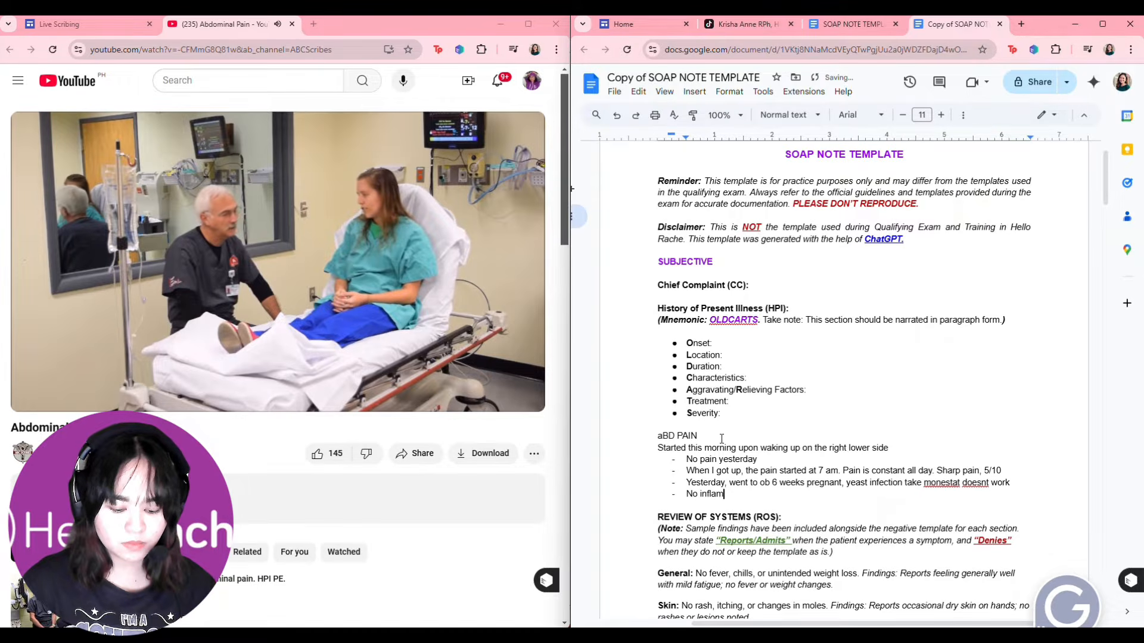
pyautogui.write('matory pro')
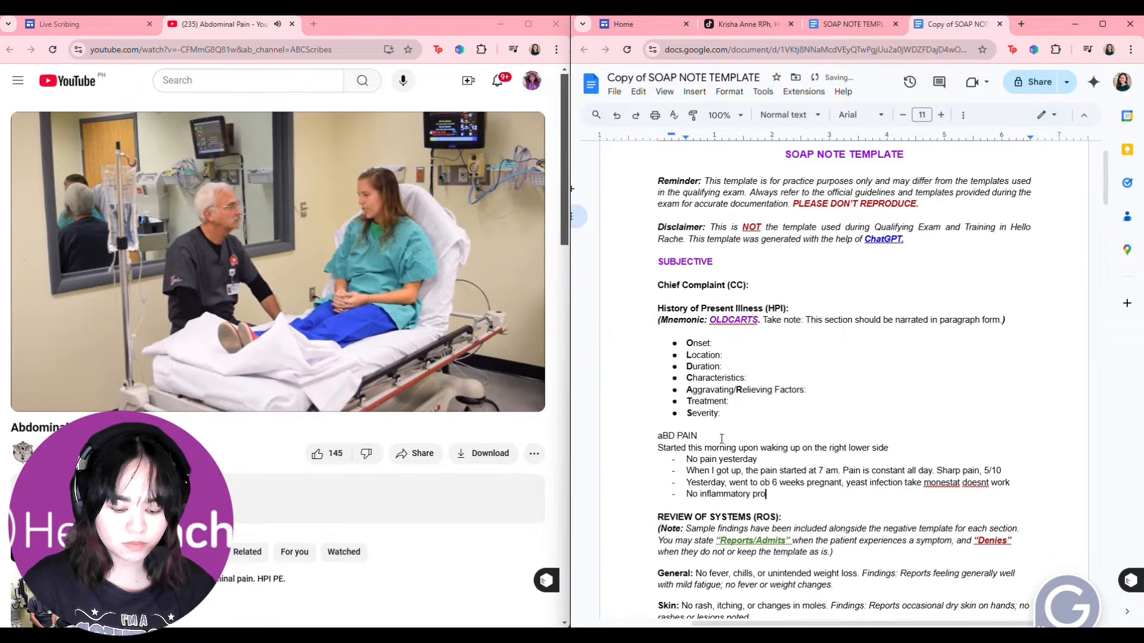
pyautogui.write('b,')
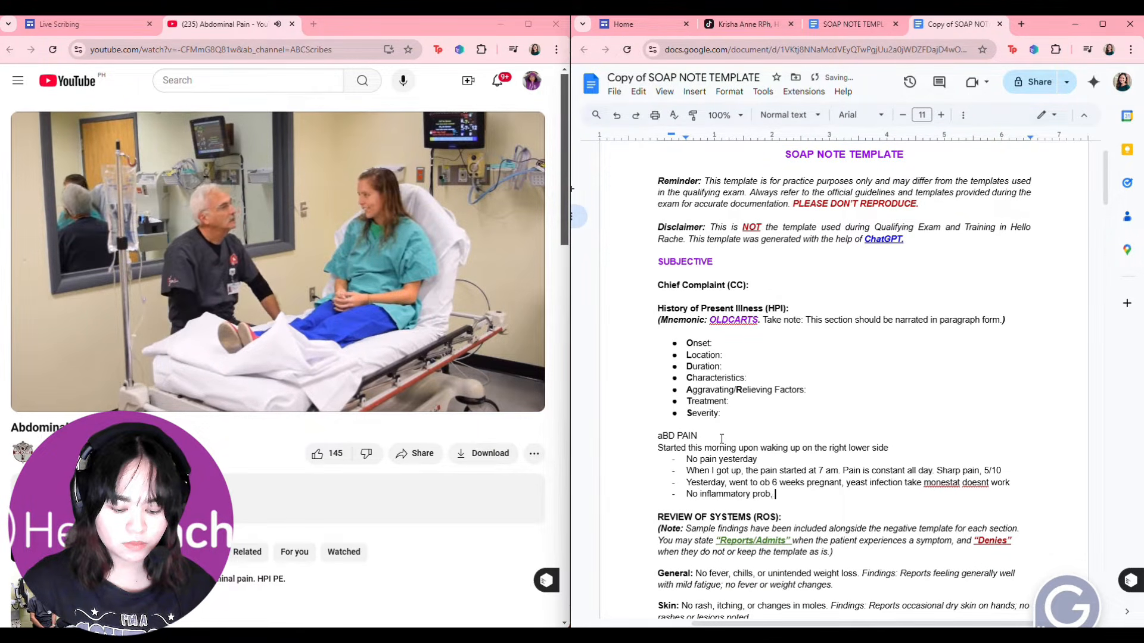
pyautogui.press('Return')
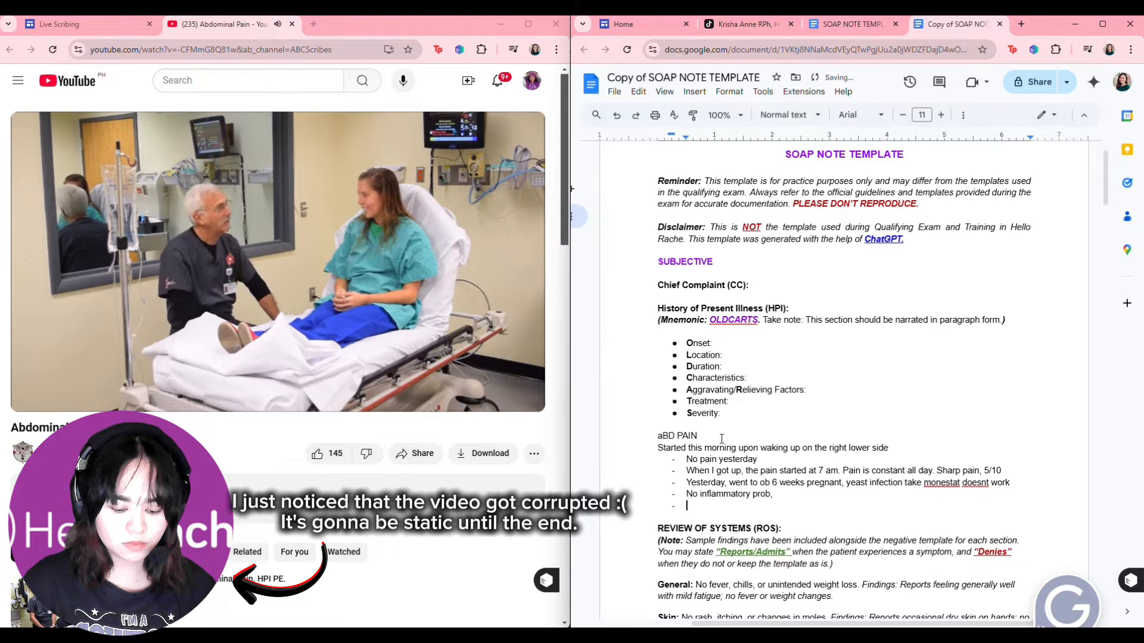
# Enter "2nd pregnancy. First child is 3 y/o now" as the fifth dashed item and start a new one.
pyautogui.write('2nd pregnancy')
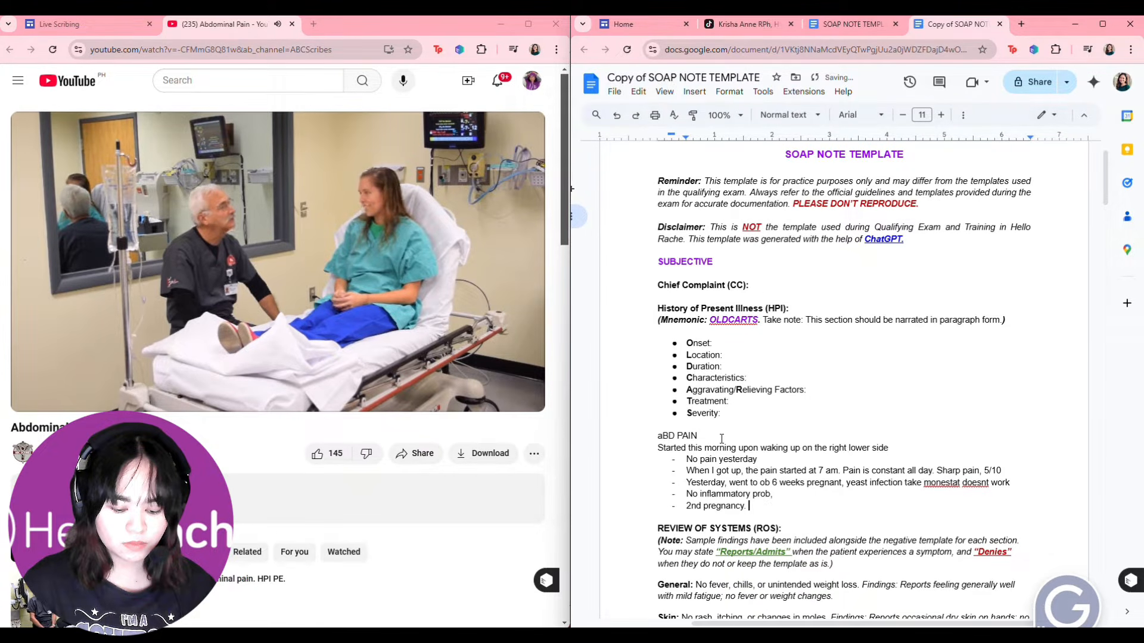
pyautogui.write('. ')
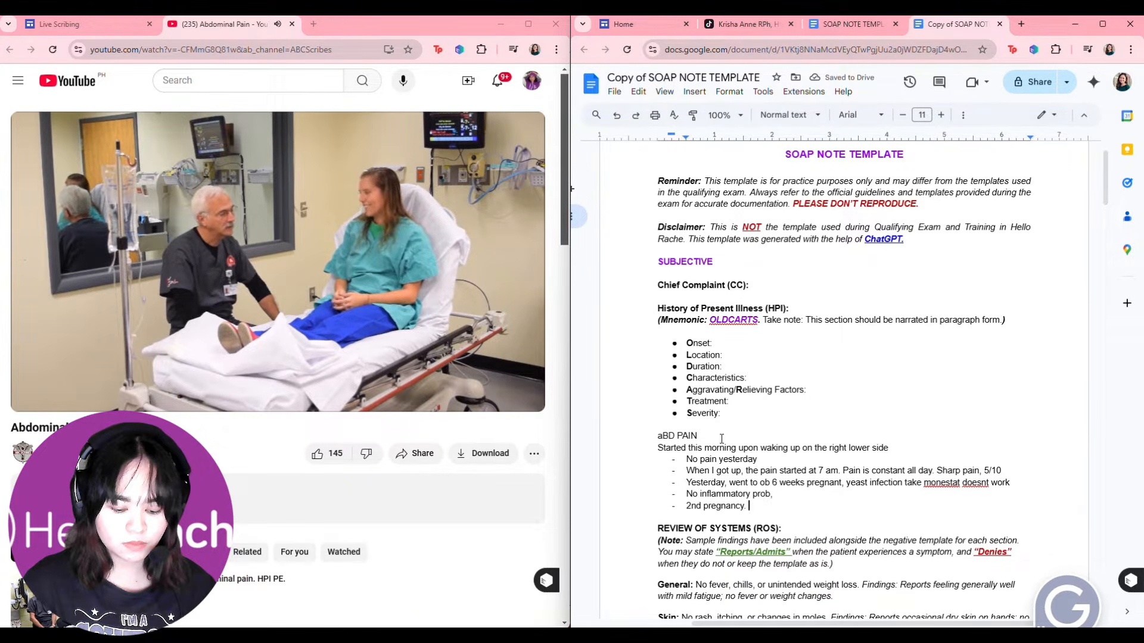
pyautogui.write('Fr')
pyautogui.write('rst c')
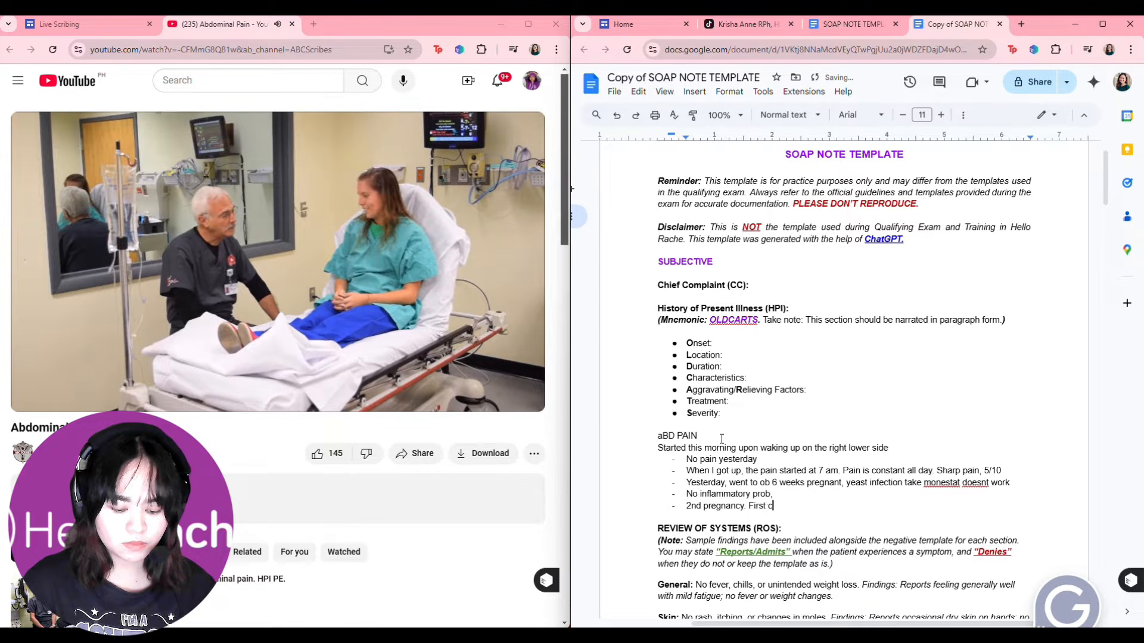
pyautogui.write('hild is 3 ')
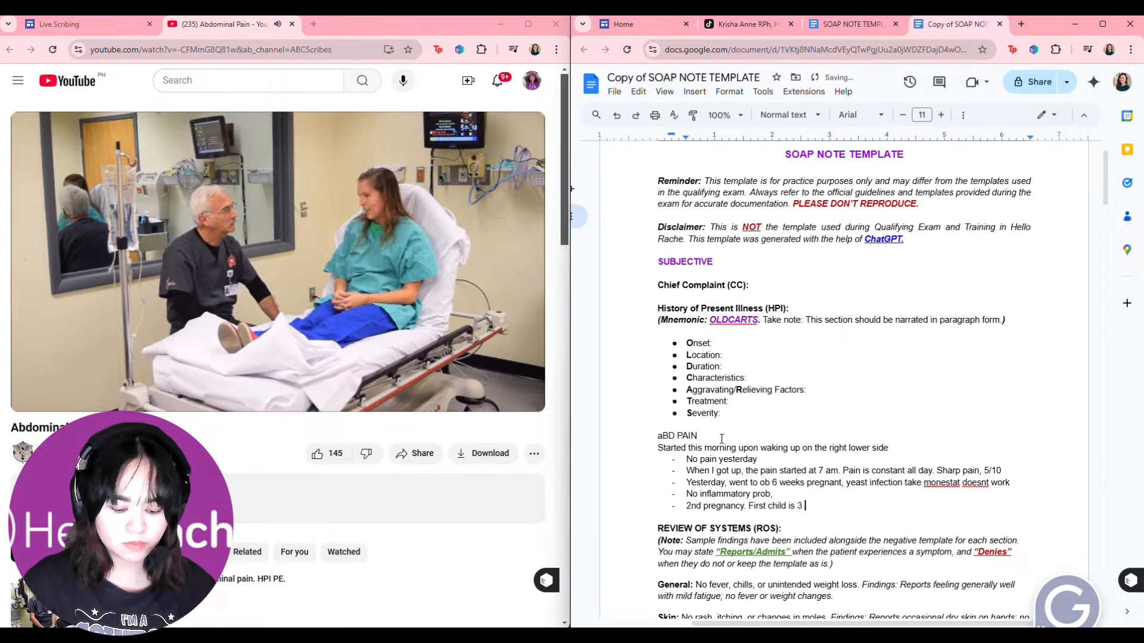
pyautogui.write('y/o now')
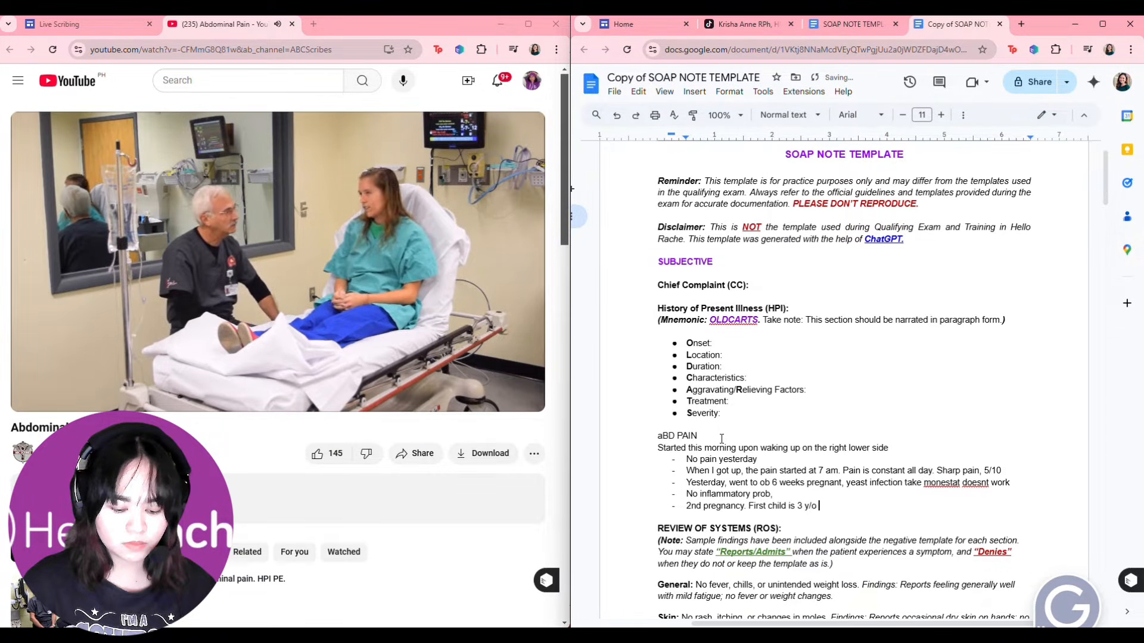
pyautogui.press('Return')
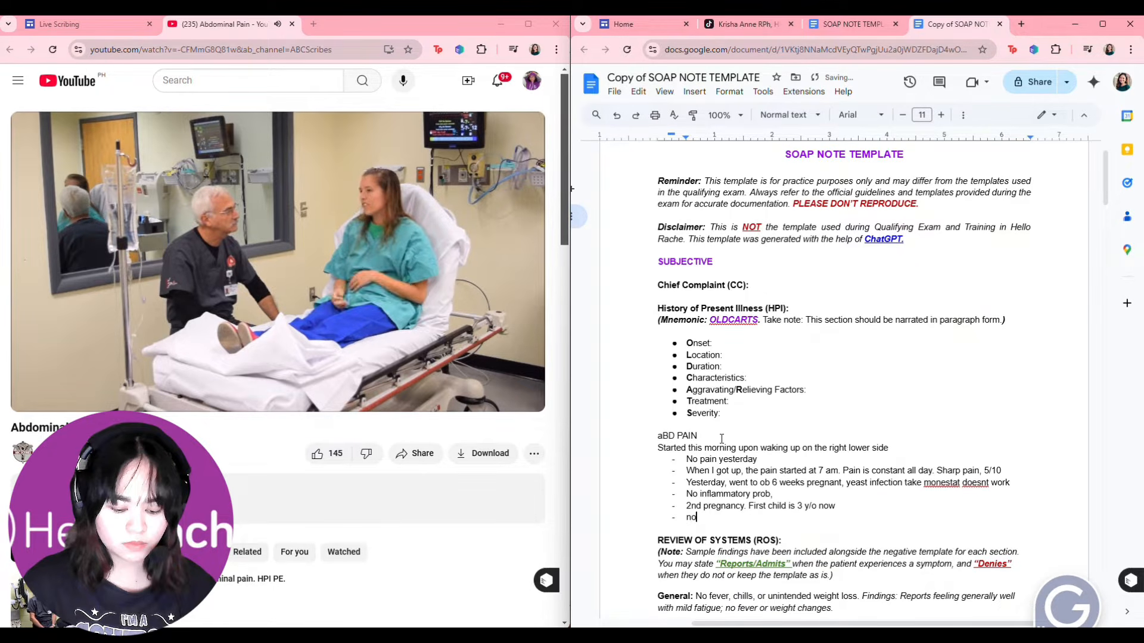
# Enter "No fever, nauseauses?, vomit twice" as the sixth dashed item and start a new one.
pyautogui.write('No fever, n')
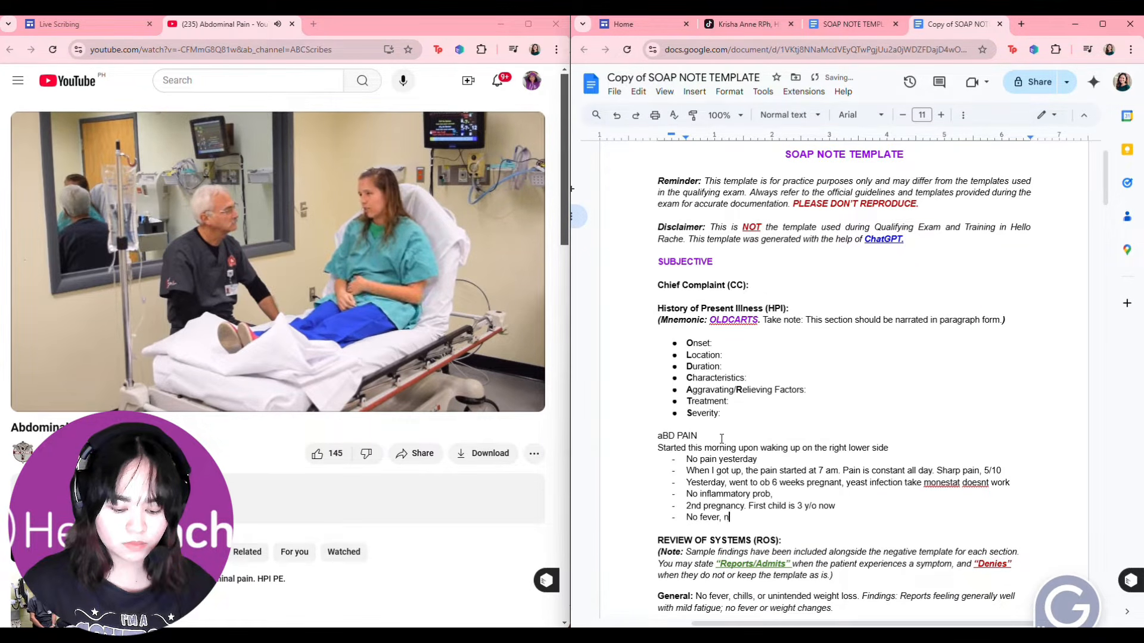
pyautogui.write('auseause')
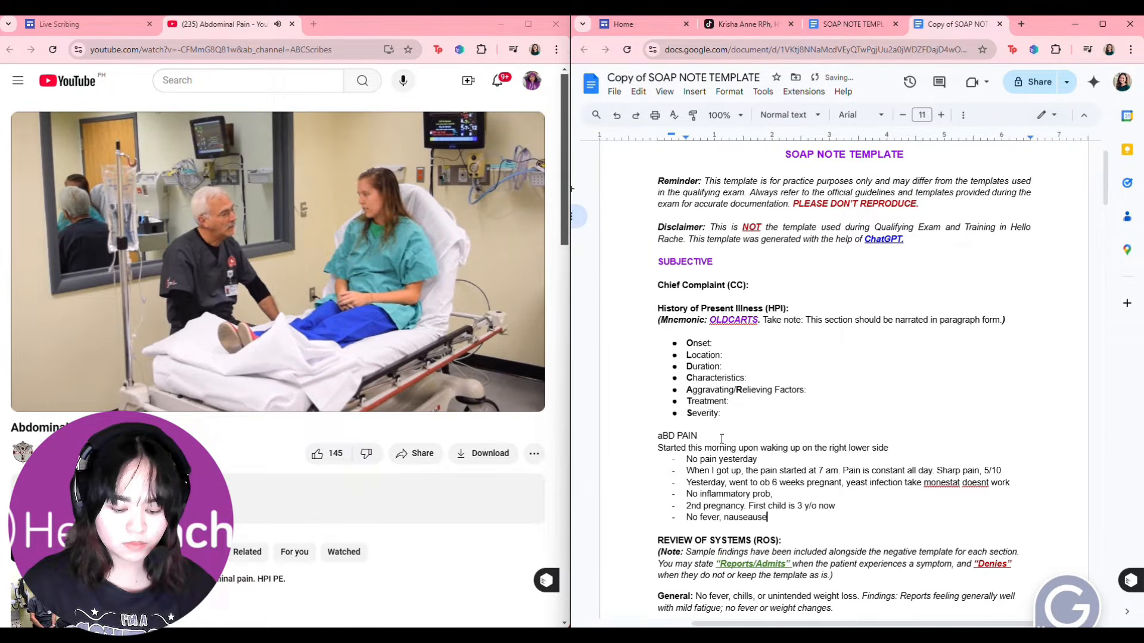
pyautogui.write('s?, v')
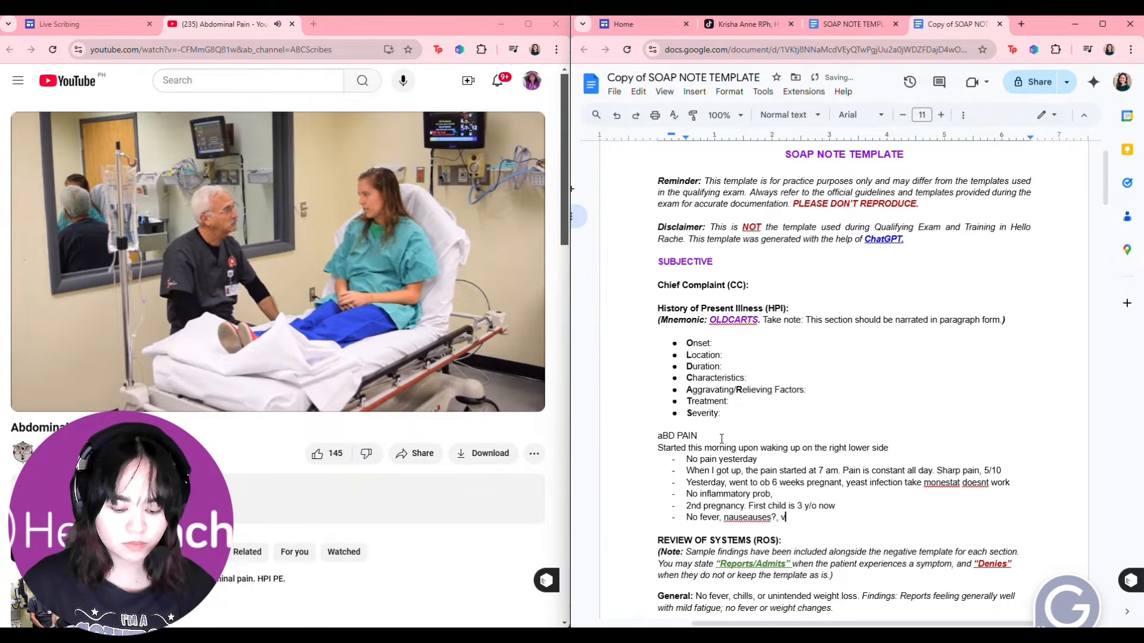
pyautogui.write('omit twice')
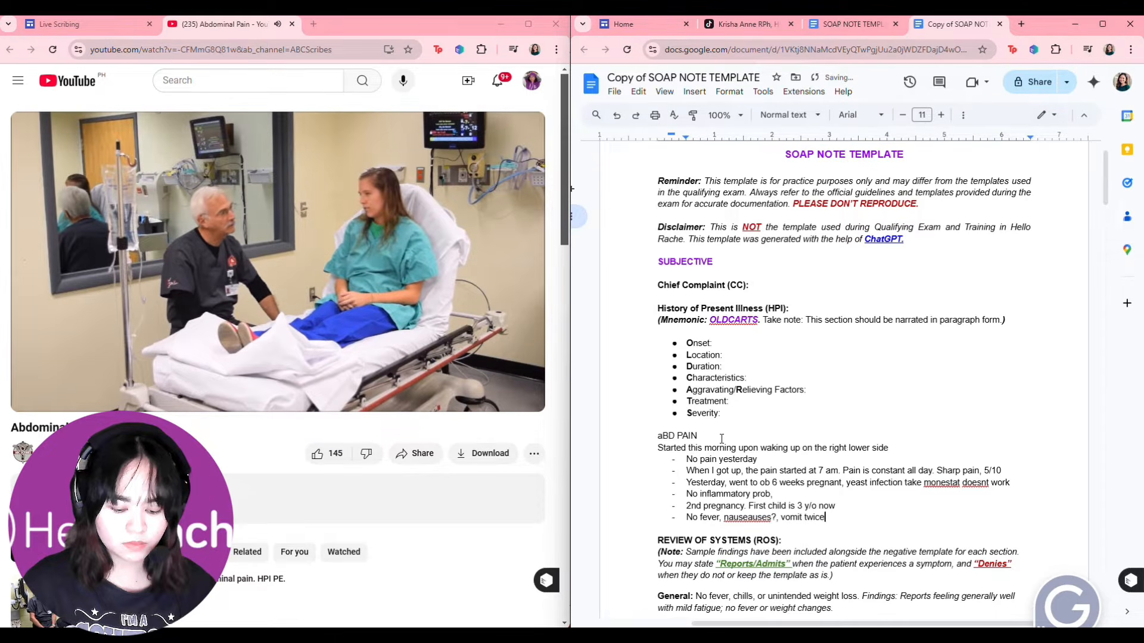
pyautogui.press('Return')
# Enter "No changes in bowels, no urinary prob" as the seventh dashed item and start a new one.
pyautogui.write('no changes in')
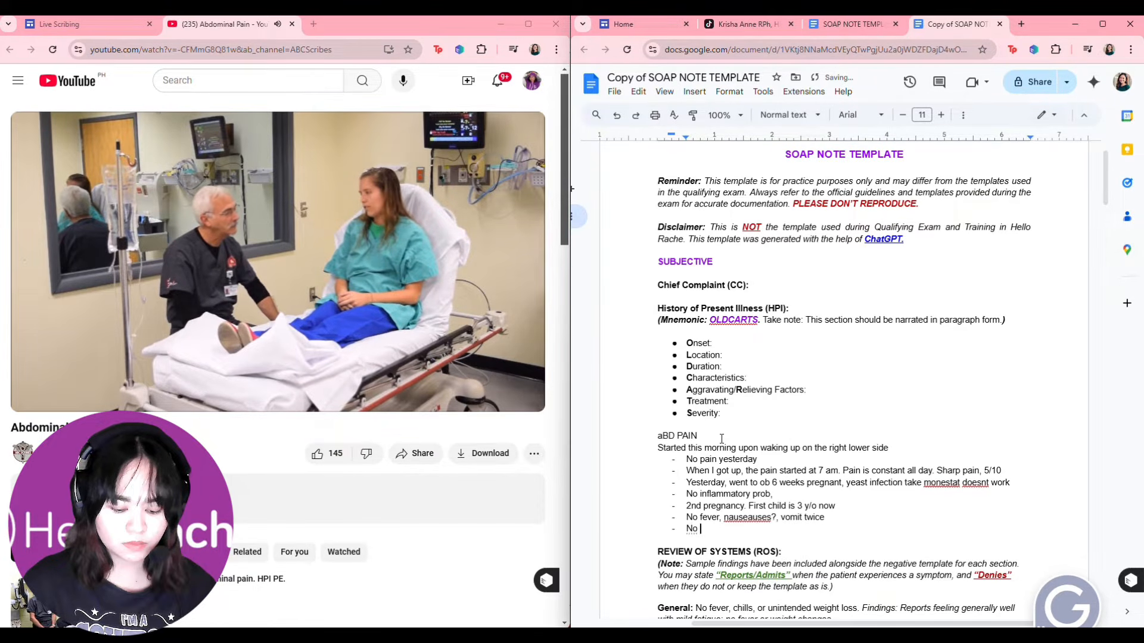
pyautogui.write(' bowels,')
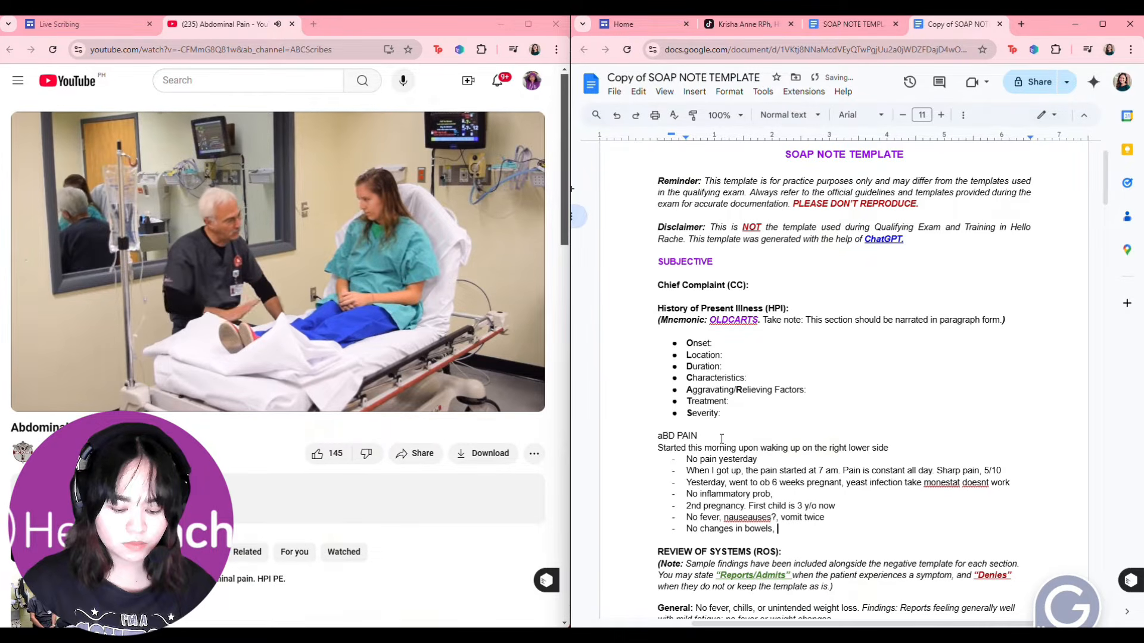
pyautogui.write(' no u')
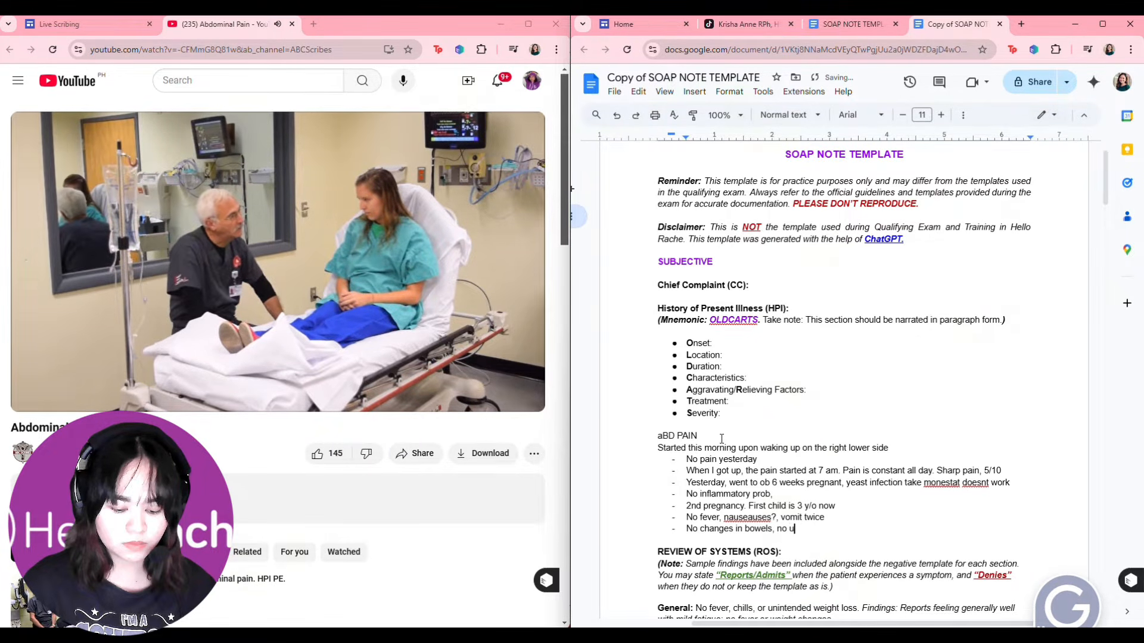
pyautogui.write('rinar')
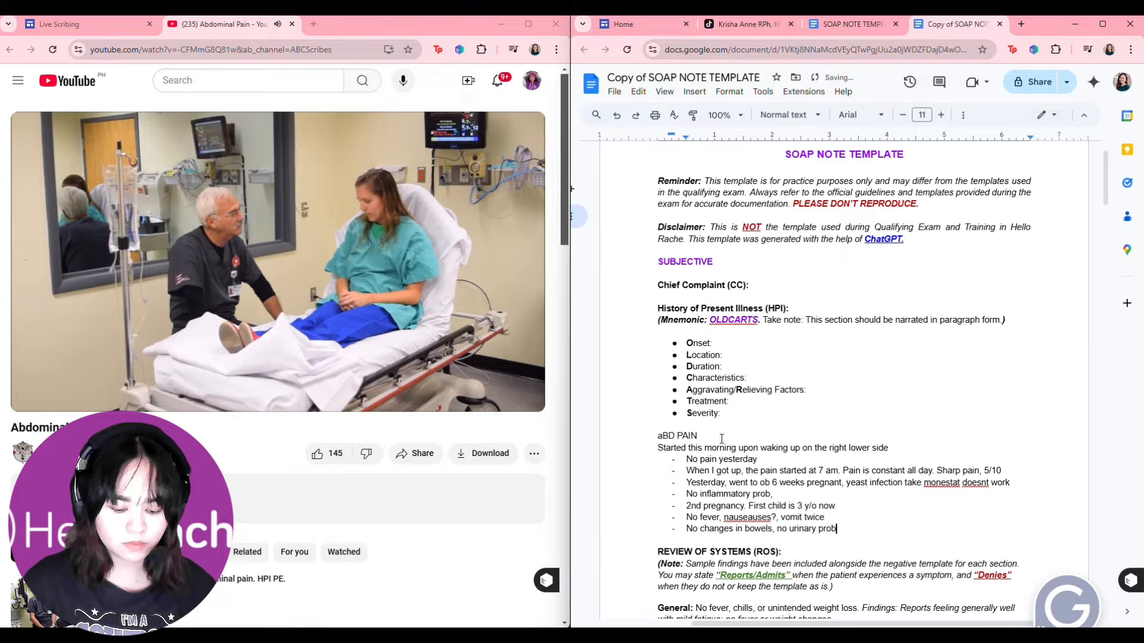
pyautogui.write('y prob')
pyautogui.press('Return')
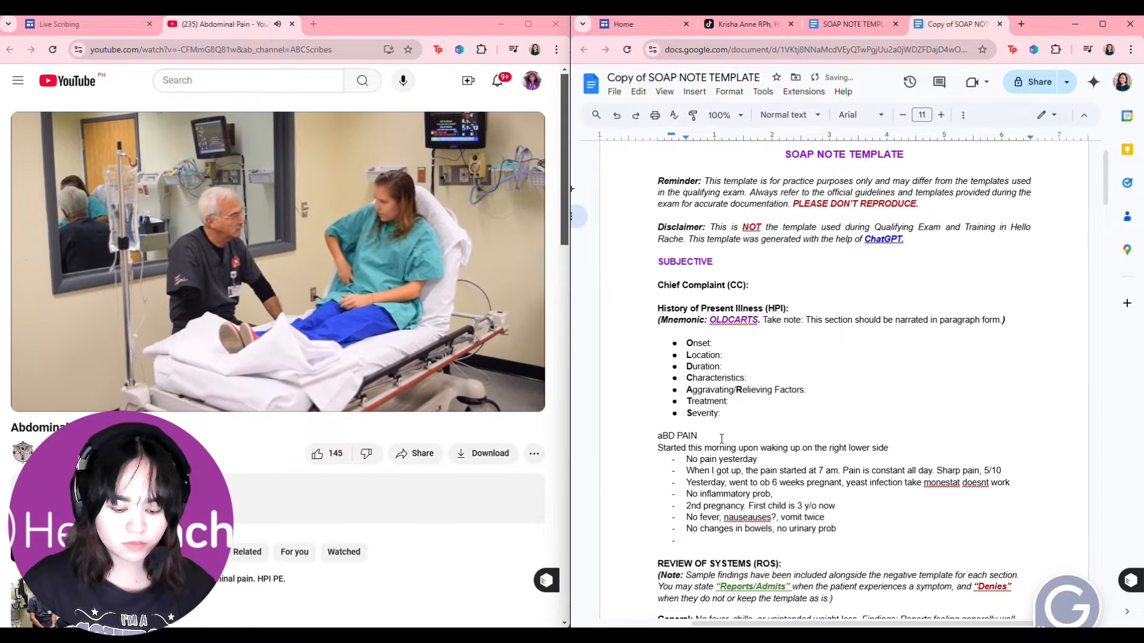
# Enter "Right lower side hurts, doesnt radiate to the back, stays on one spot" as the eighth dashed item and start a new one.
pyautogui.write('Right low')
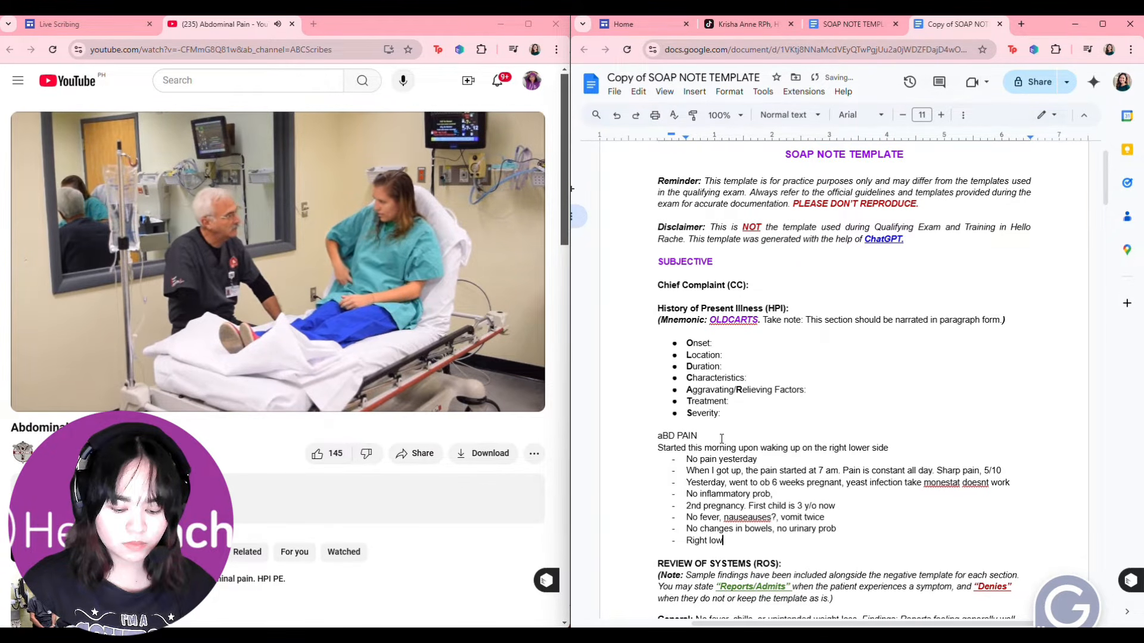
pyautogui.write('er si')
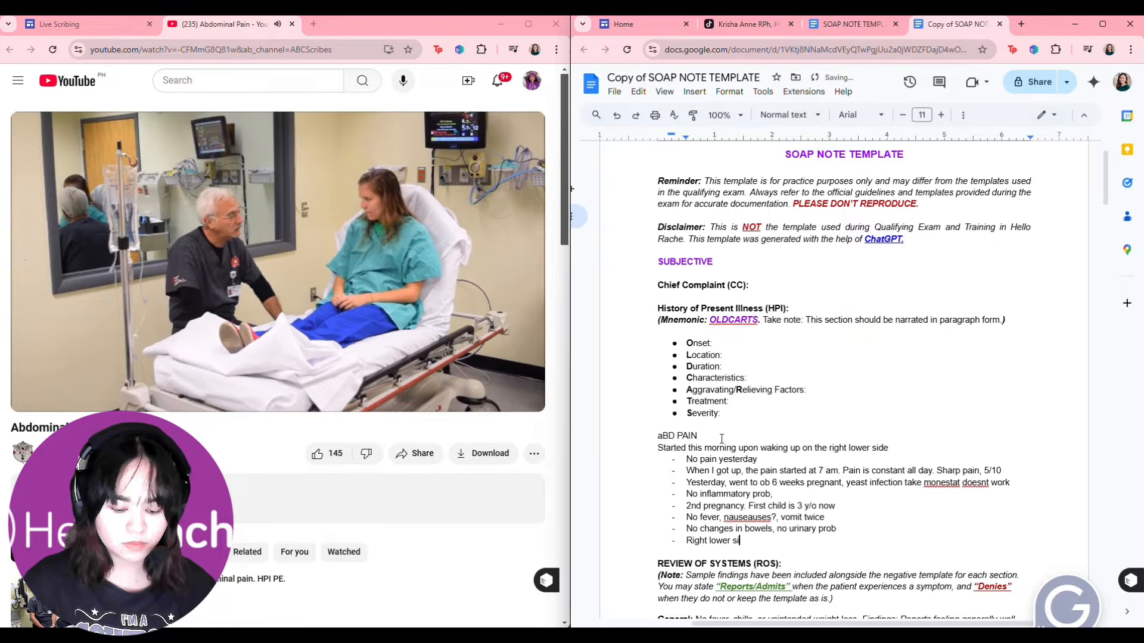
pyautogui.write('de hurts')
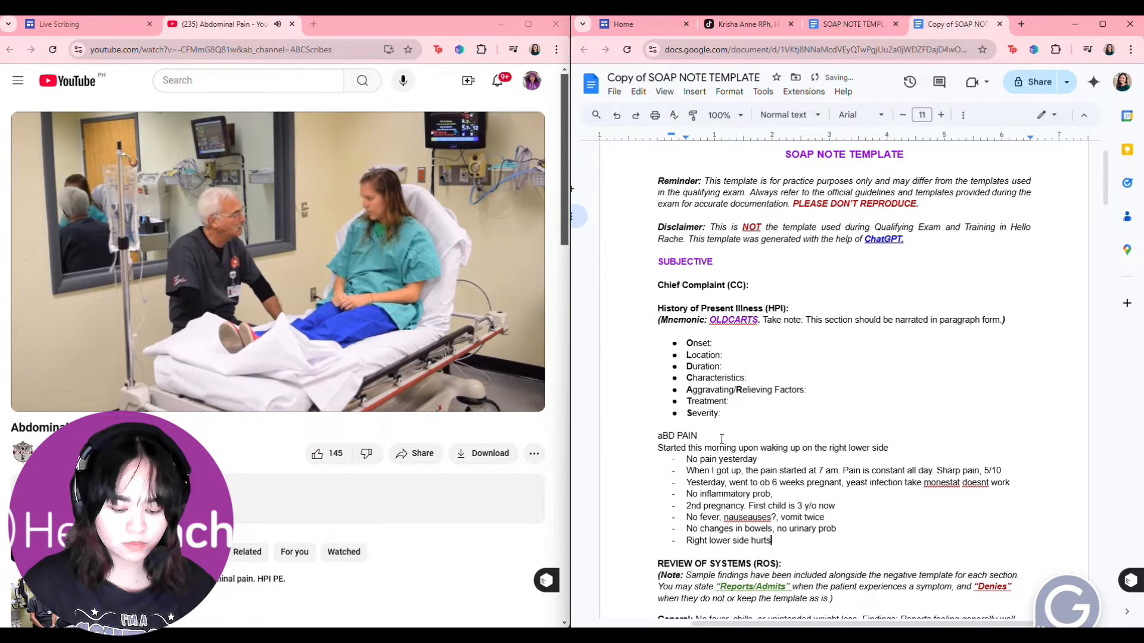
pyautogui.write(', doesnt ')
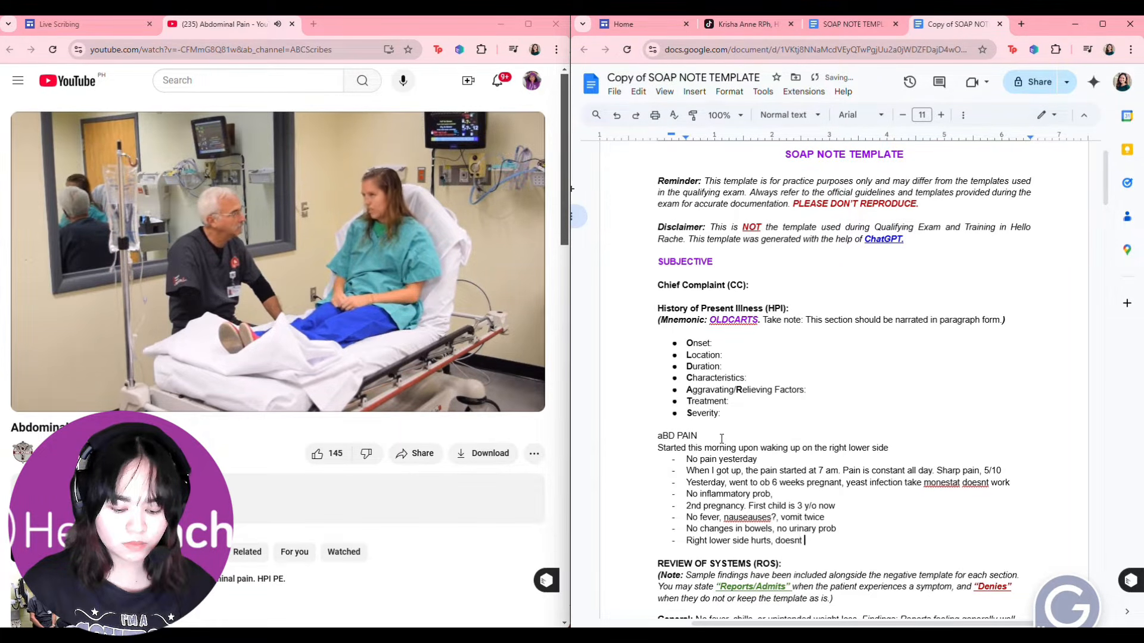
pyautogui.write('radiate to ')
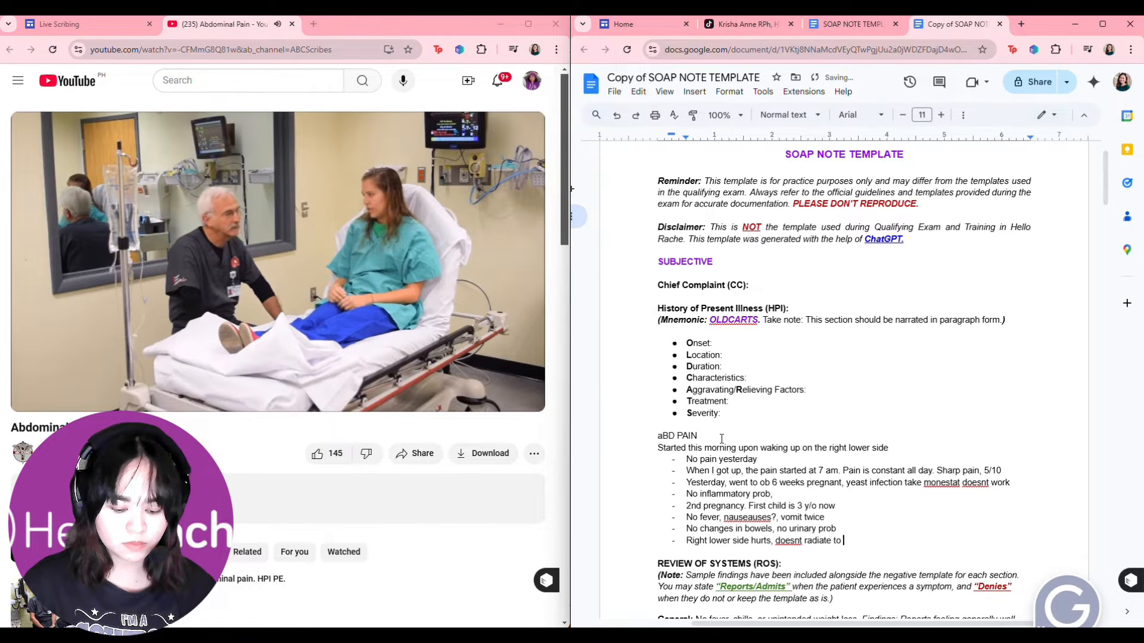
pyautogui.write('the back, sta')
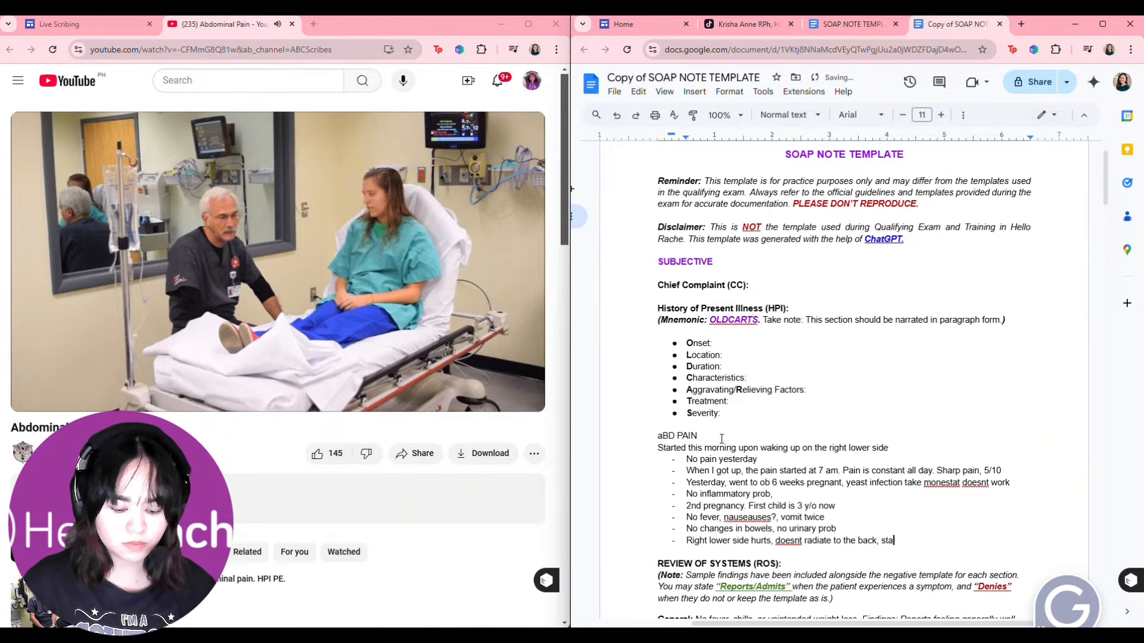
pyautogui.write('ys on one')
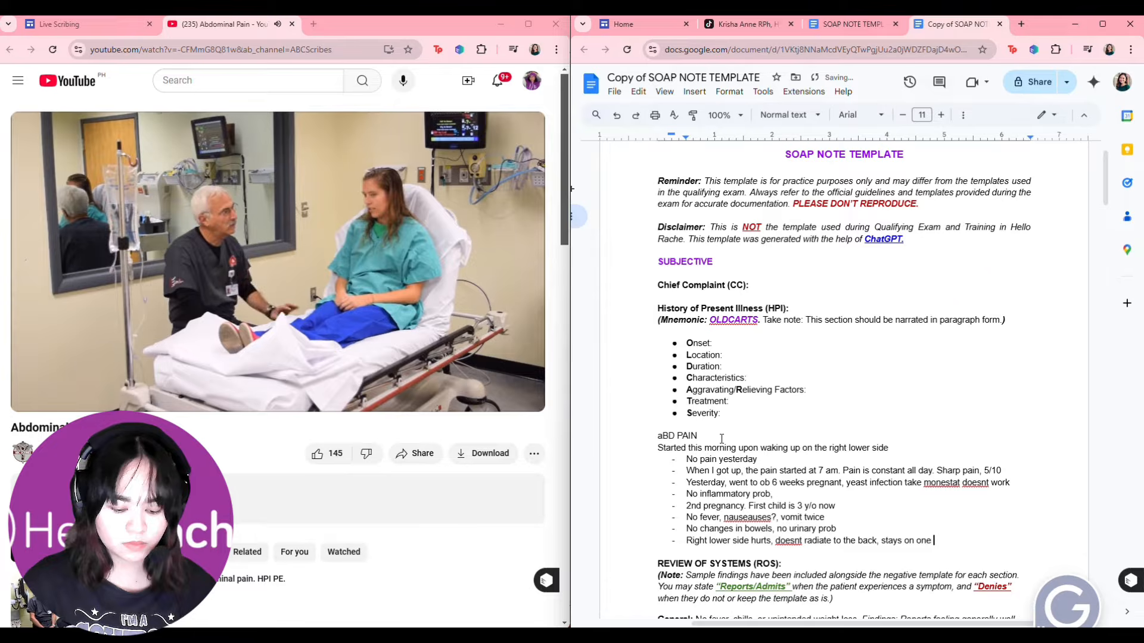
pyautogui.write(' spot')
pyautogui.press('Return')
# Enter "Didnt take tylenol" as the ninth dashed item and start a new one.
pyautogui.write('di')
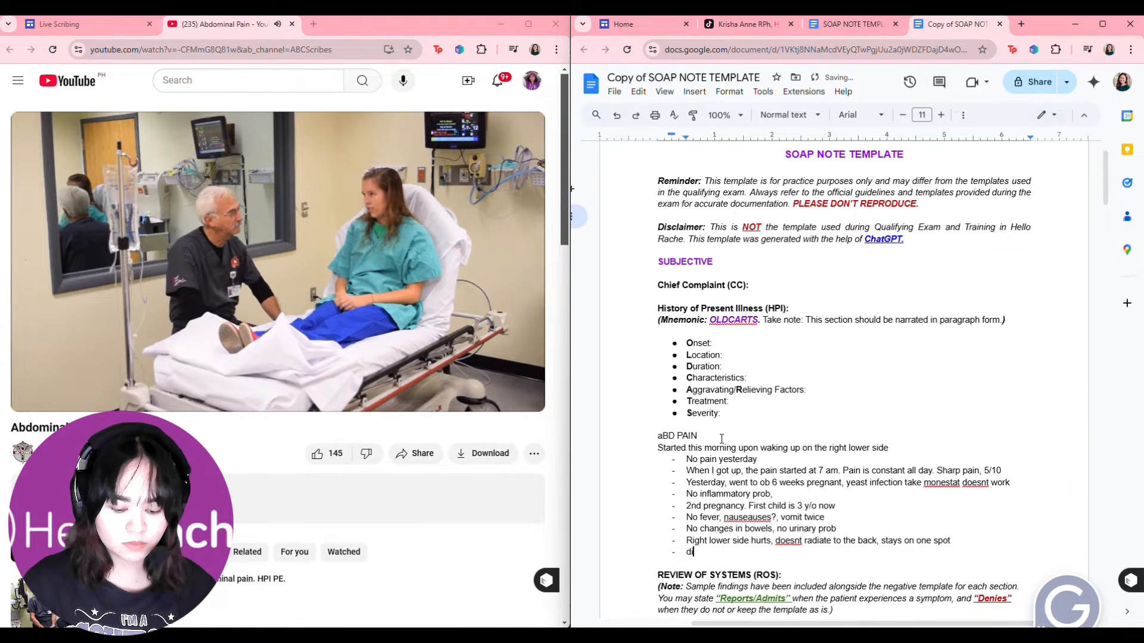
pyautogui.write('dnt take t')
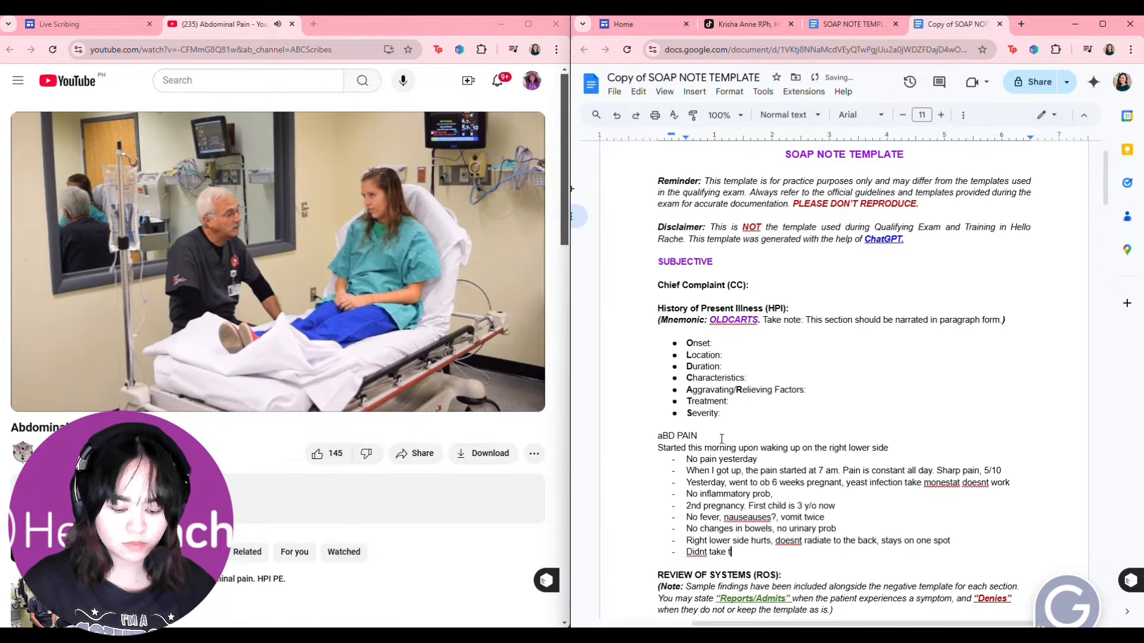
pyautogui.write('ylenol')
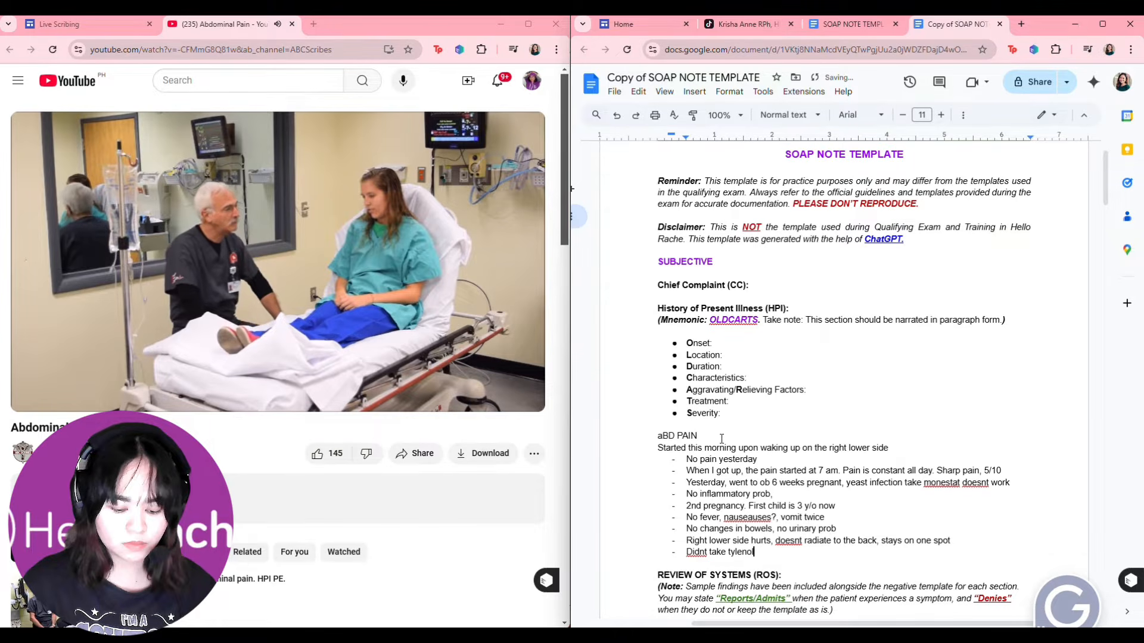
pyautogui.press('Return')
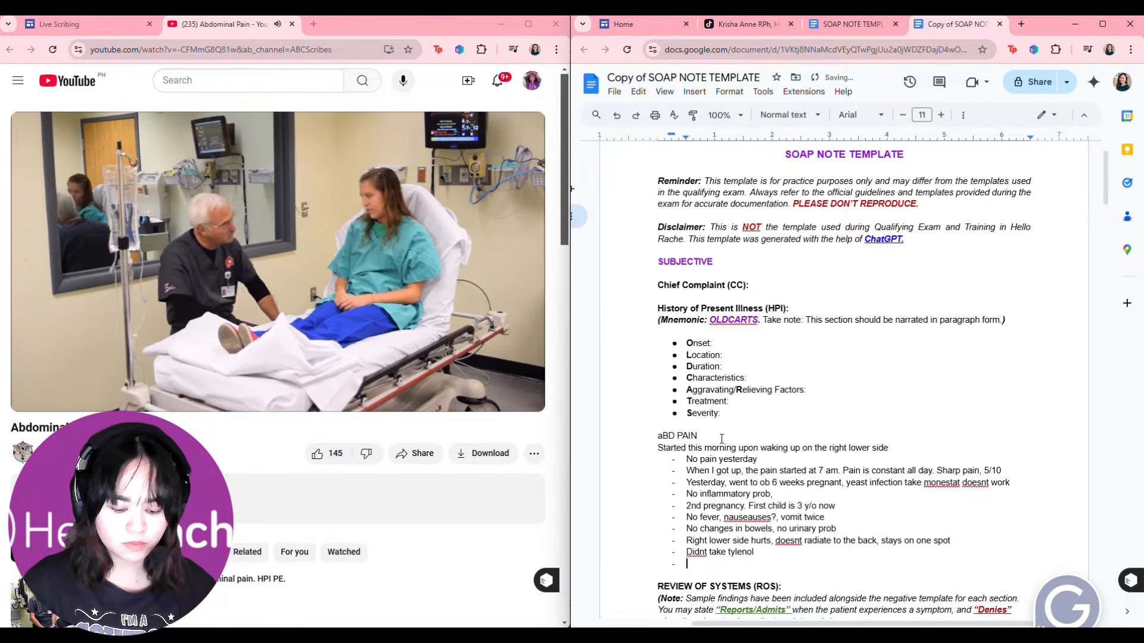
# Enter "No HA, SOB. Leg pai, swelling, nothing else" as the tenth dashed item of the HPI notes.
pyautogui.write('No HA, ')
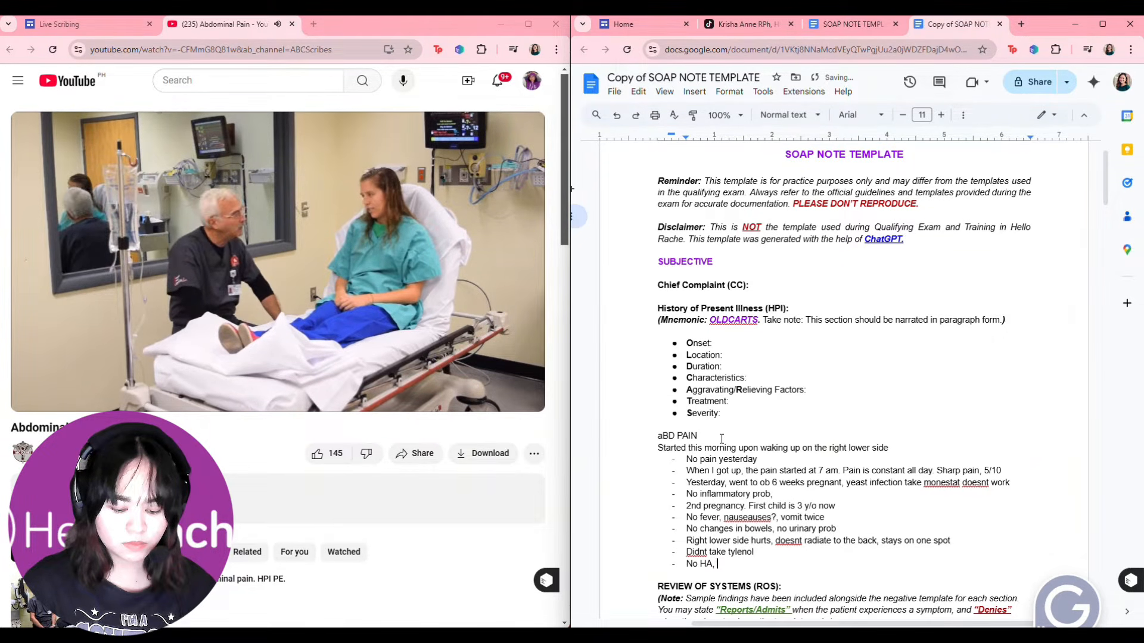
pyautogui.write('SOB. ')
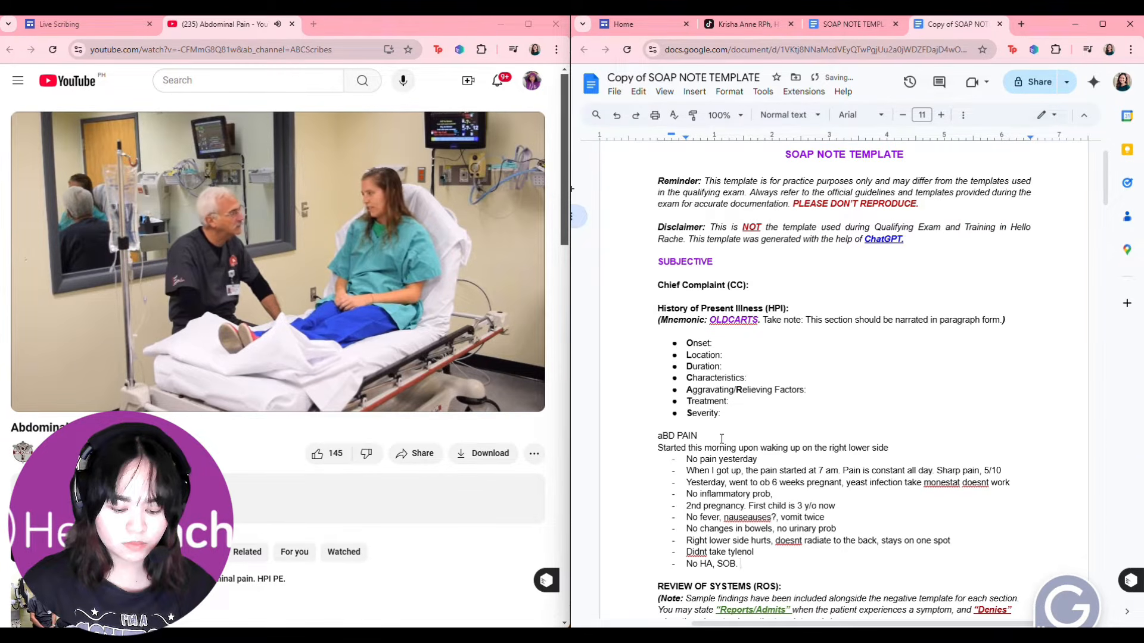
pyautogui.write('Leg pai,')
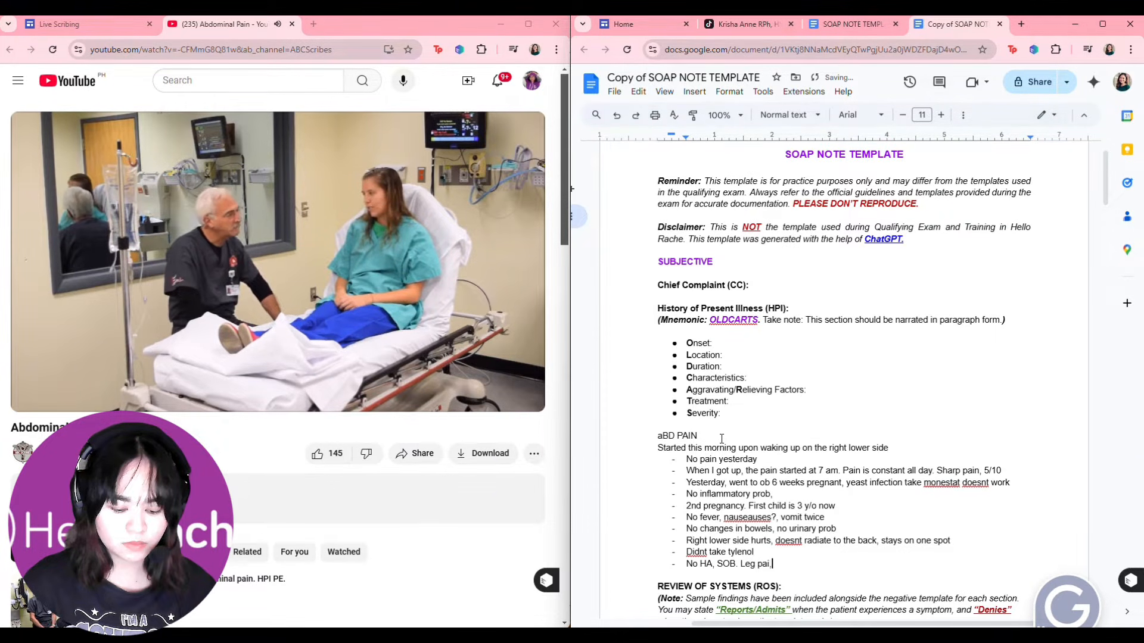
pyautogui.write(' swelling')
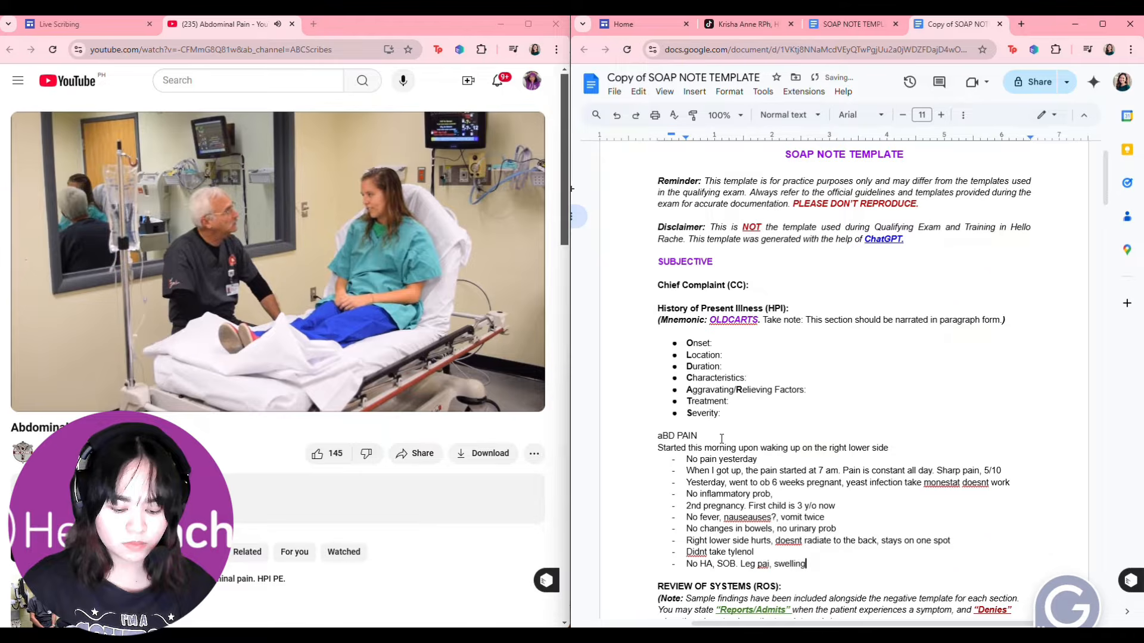
pyautogui.write(', nothing else')
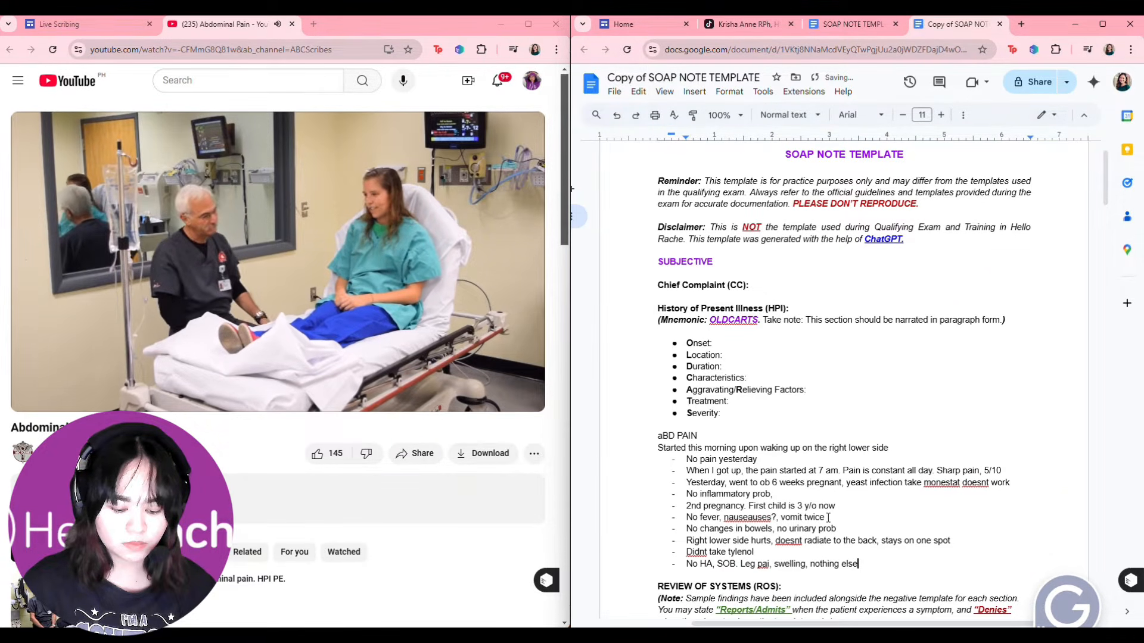
# Review the template's Objective section, from General Appearance through Psychiatric, to follow the physical exam in the video.
pyautogui.scroll(-10, 829, 518)
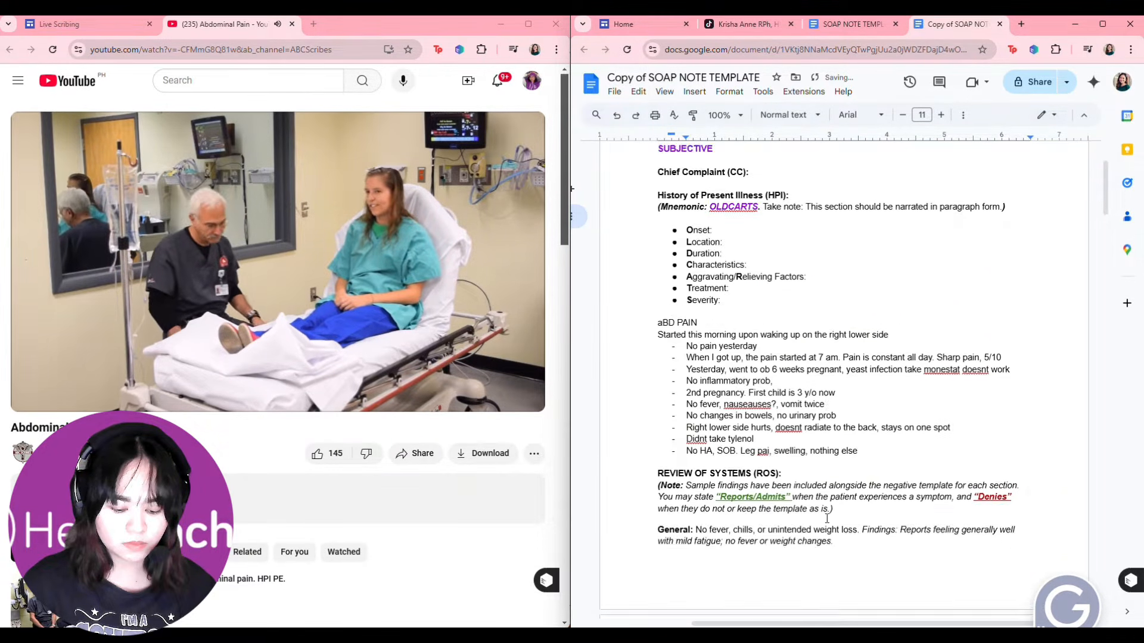
pyautogui.scroll(-7, 715, 329)
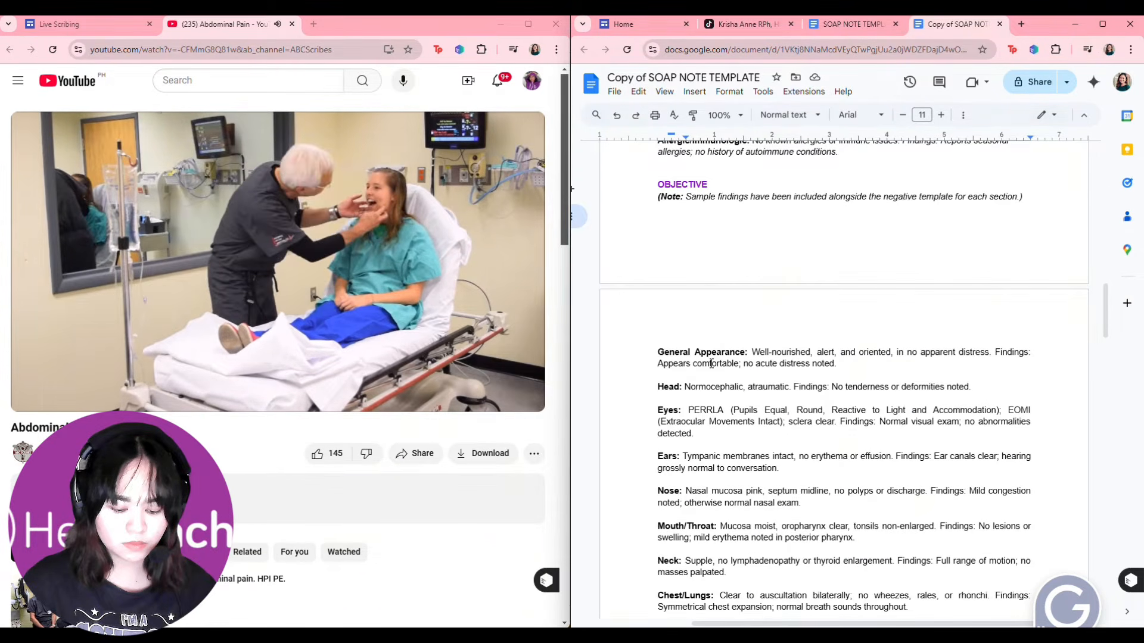
pyautogui.scroll(-2, 713, 338)
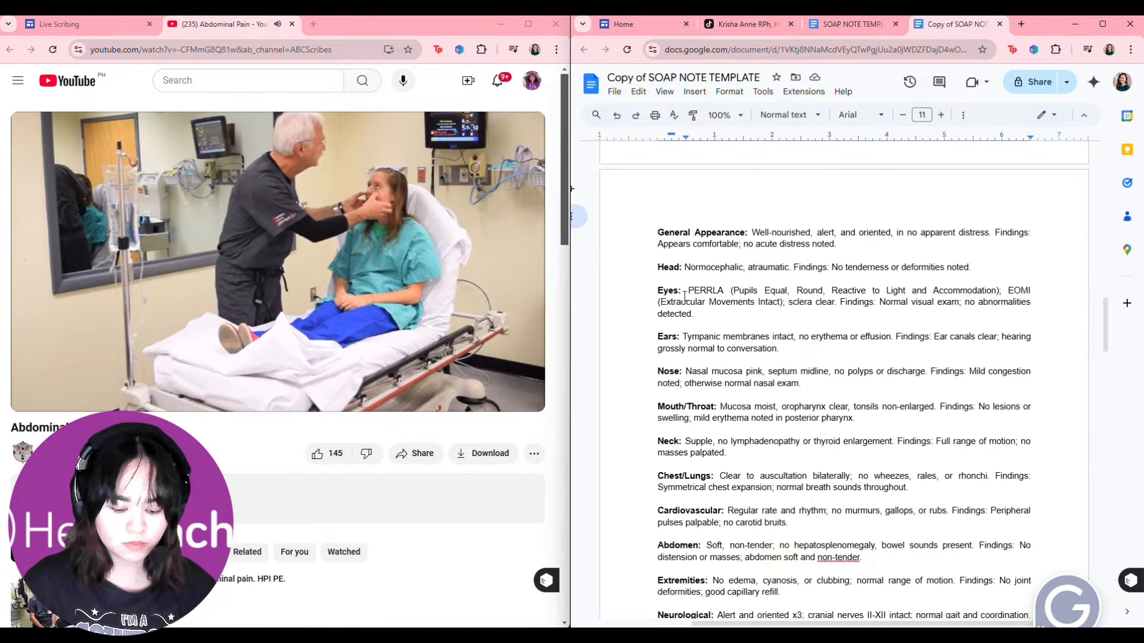
pyautogui.click(697, 292)
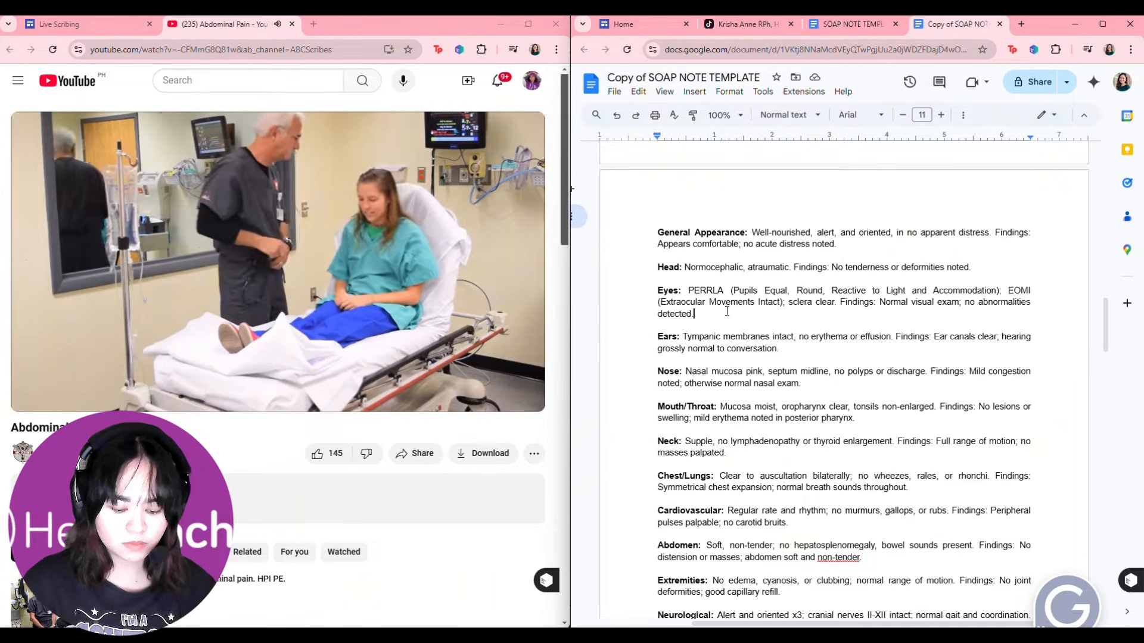
pyautogui.scroll(-1, 732, 336)
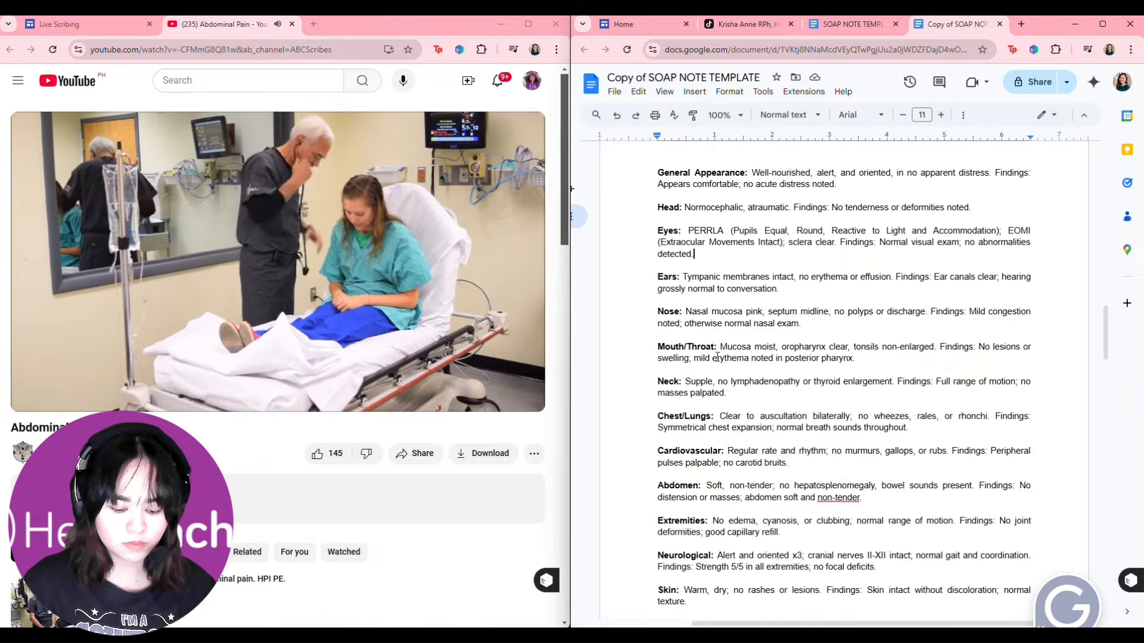
pyautogui.scroll(4, 718, 358)
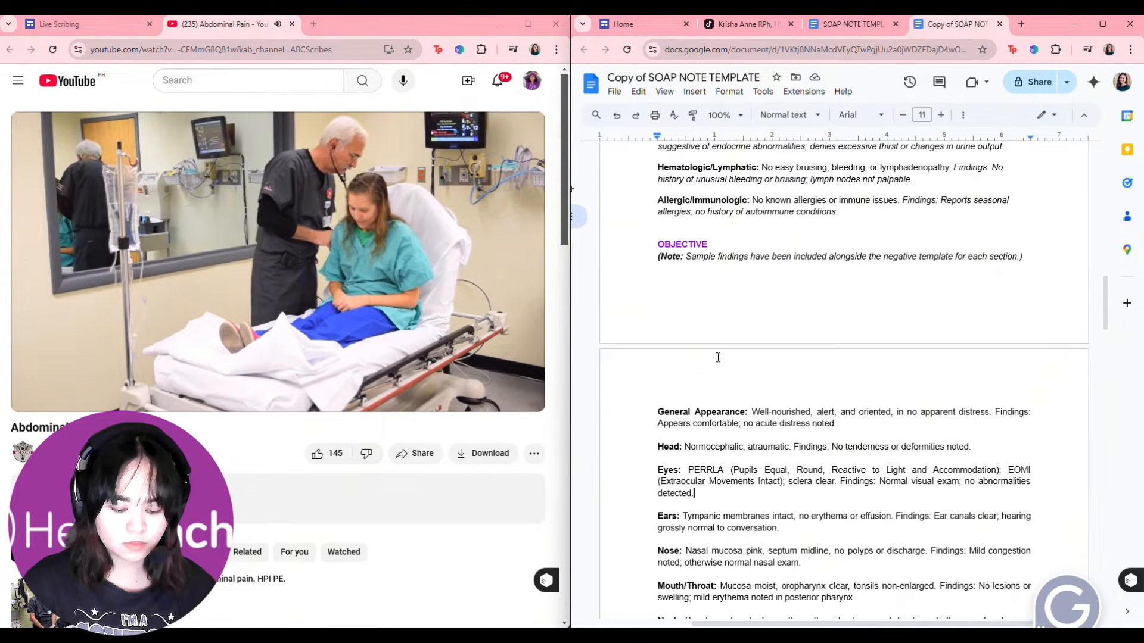
pyautogui.scroll(-2, 718, 358)
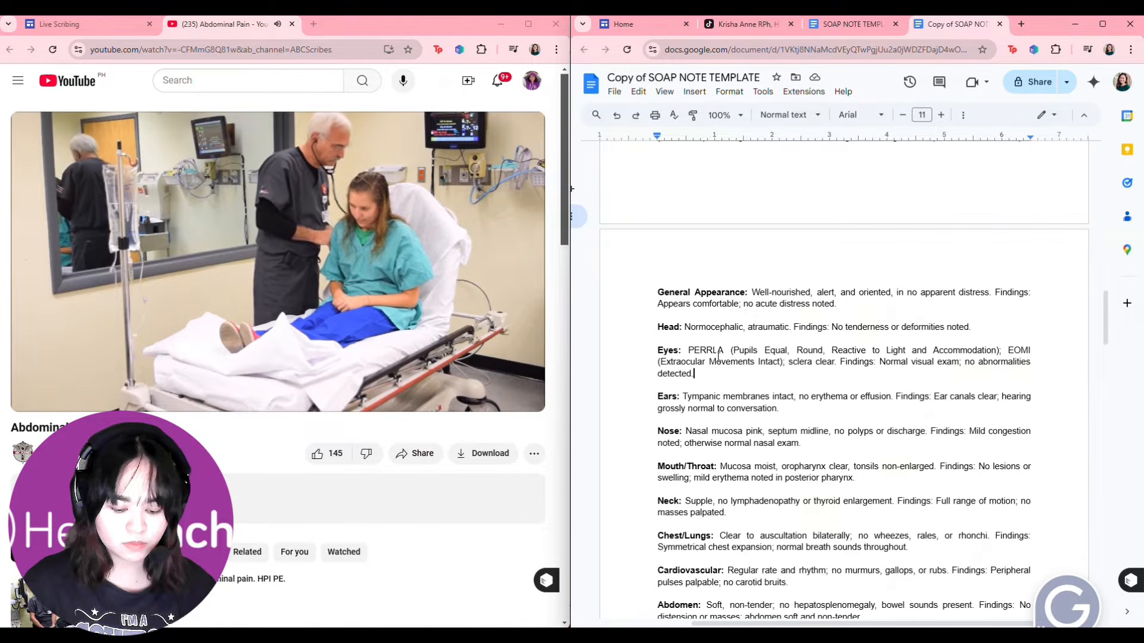
pyautogui.scroll(-2, 718, 357)
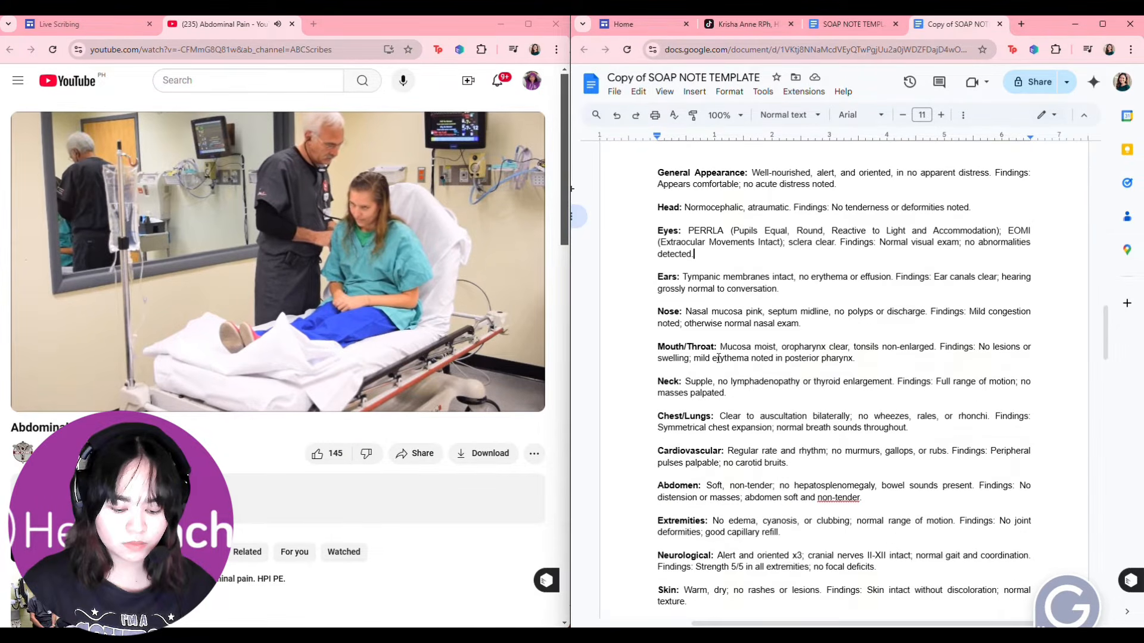
pyautogui.scroll(-1, 719, 358)
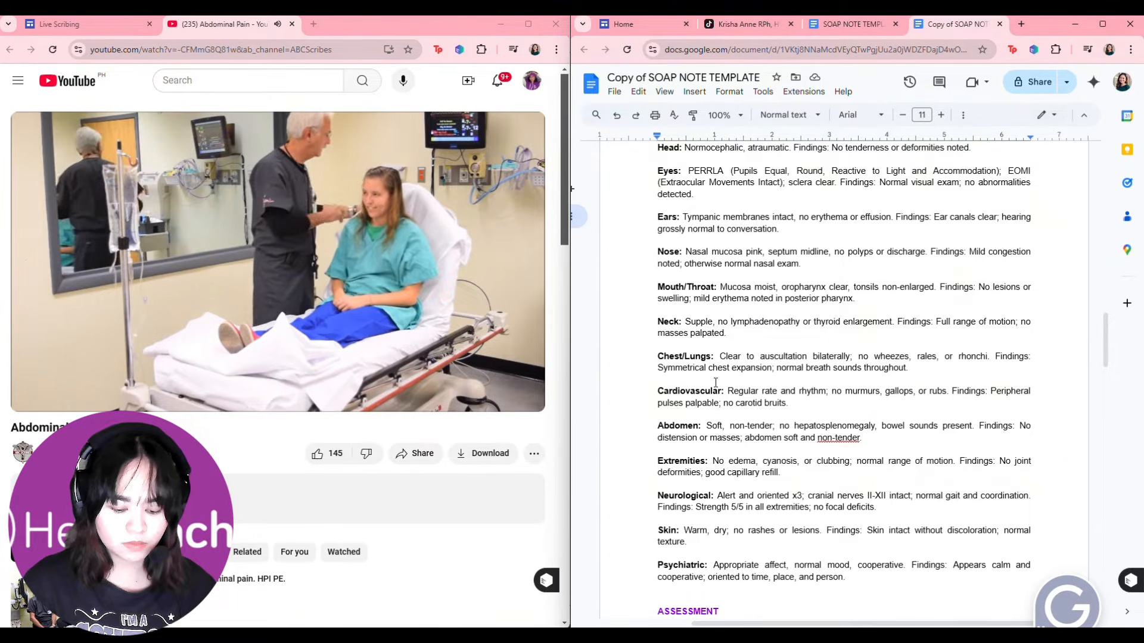
# Add the note "-Yeast has discharge" on a new line under the Abdomen findings and start another line.
pyautogui.scroll(-1, 715, 382)
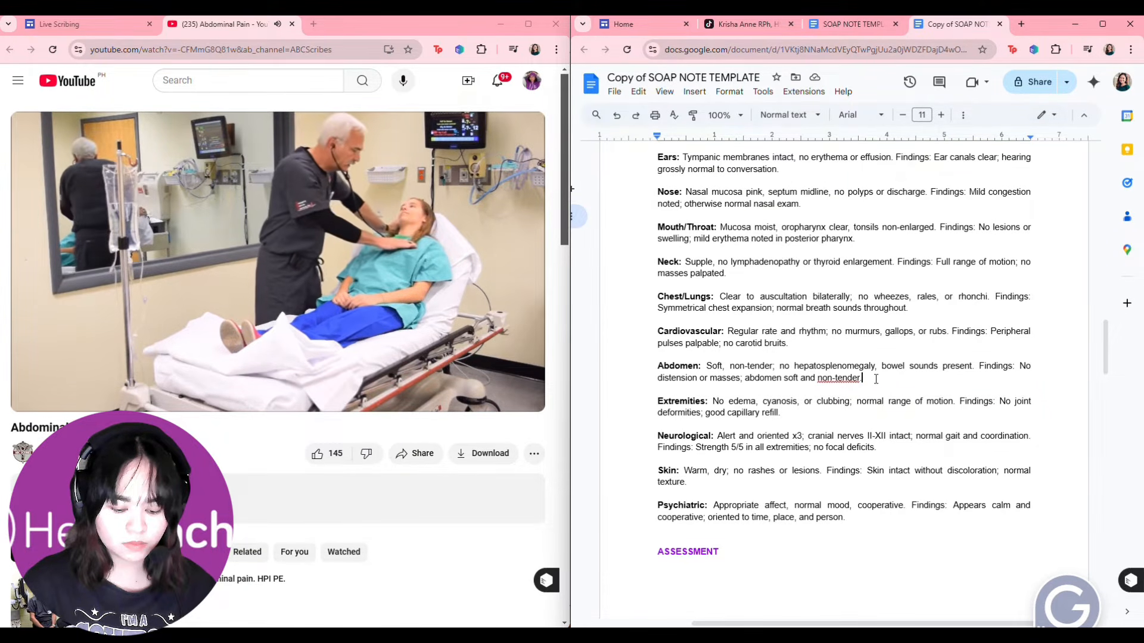
pyautogui.press('Return')
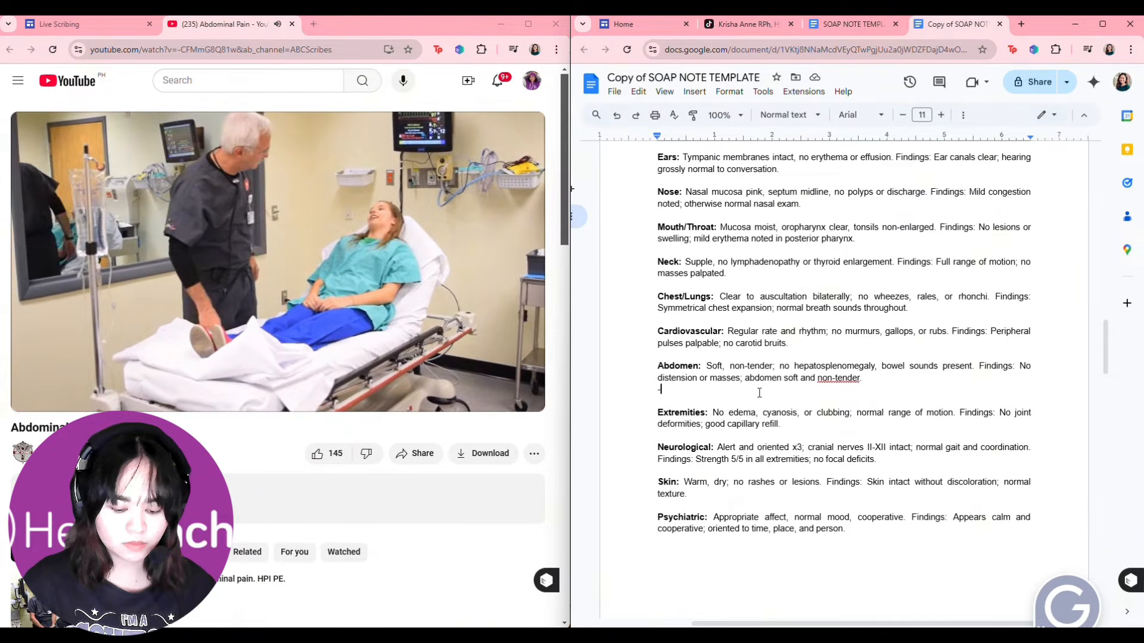
pyautogui.write('Yeas')
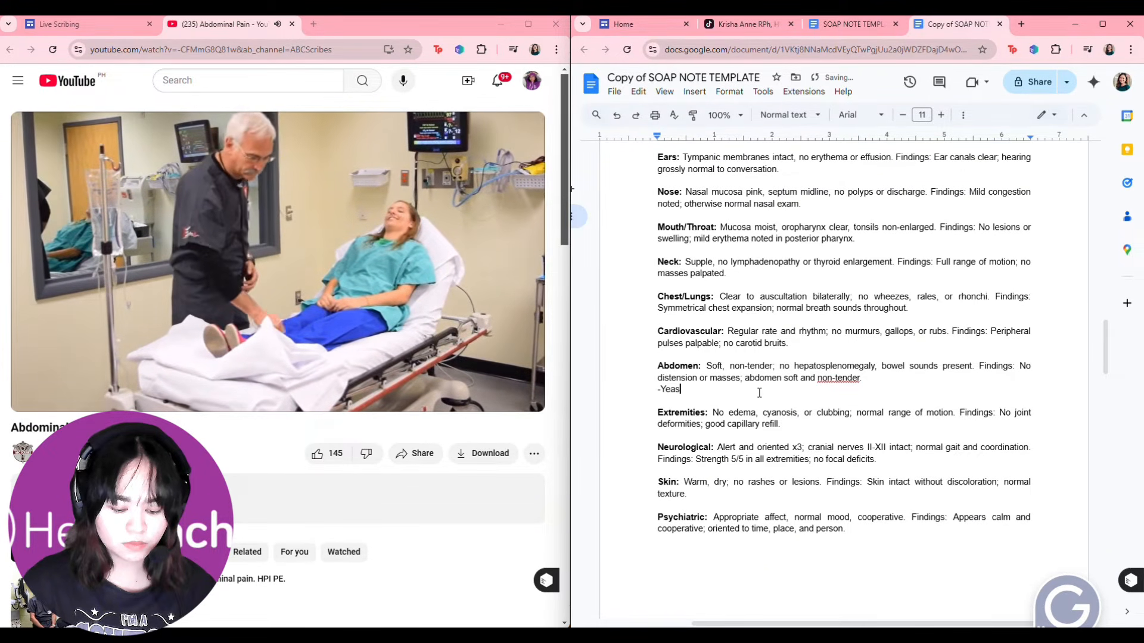
pyautogui.write('t has d')
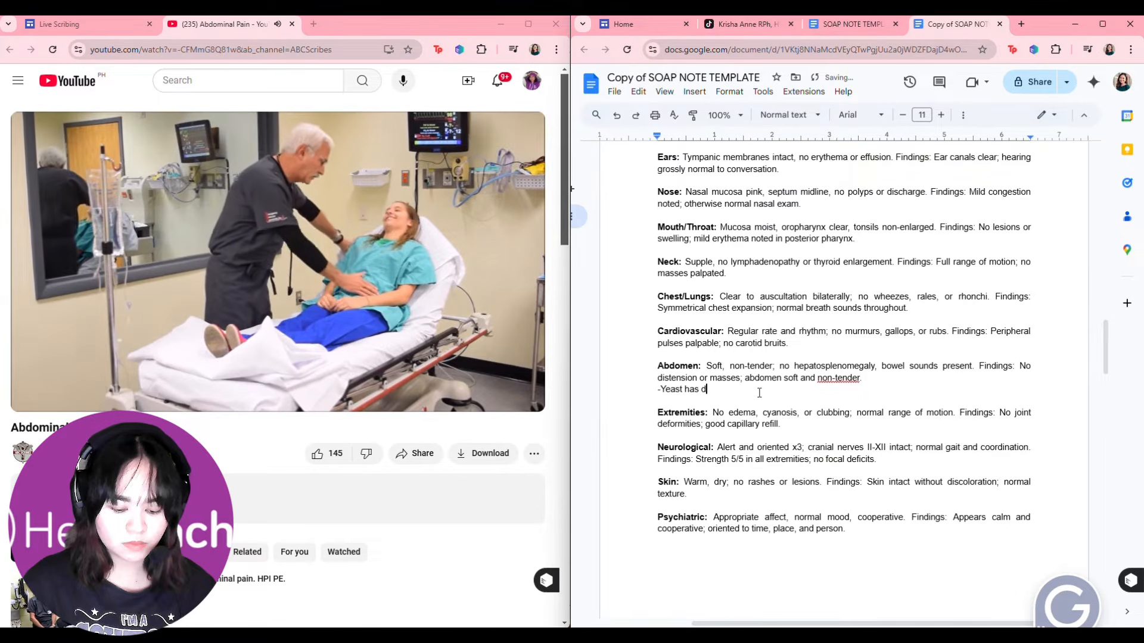
pyautogui.write('ischanrge')
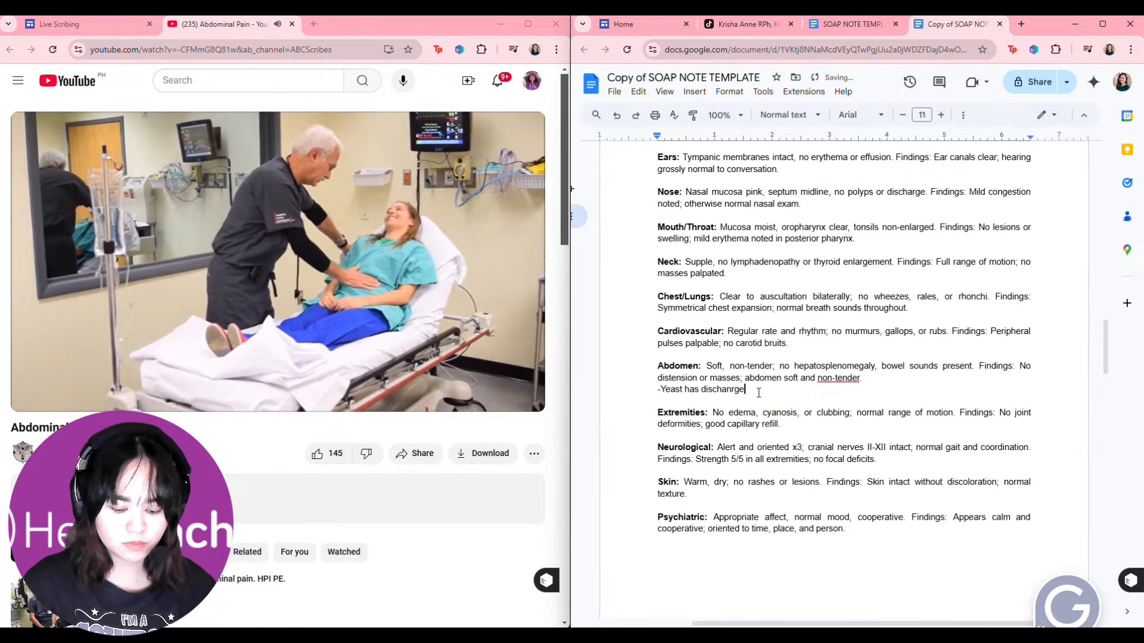
pyautogui.press('Return')
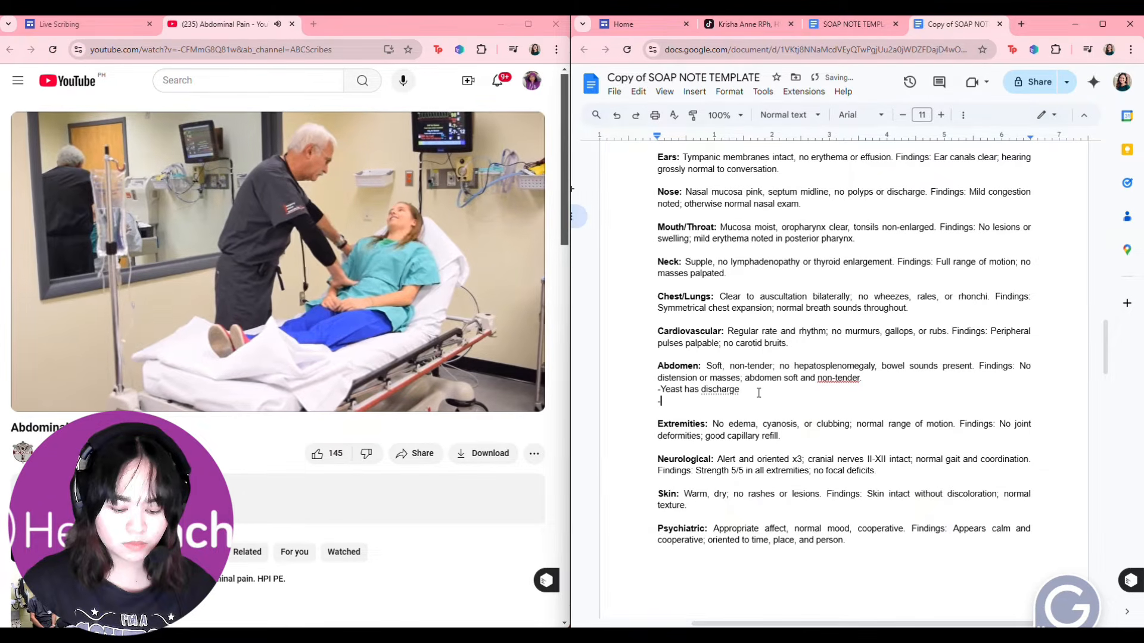
# Enter the second dashed note under the Abdomen findings as "-Pain to palpation on the lower side".
pyautogui.write('-')
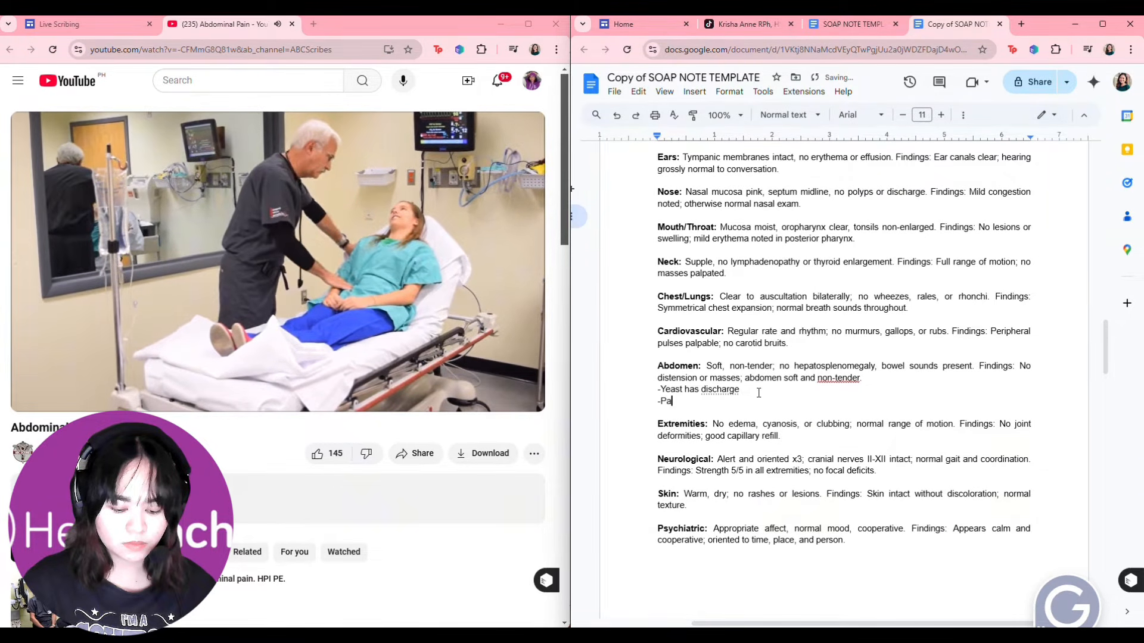
pyautogui.write('Pa')
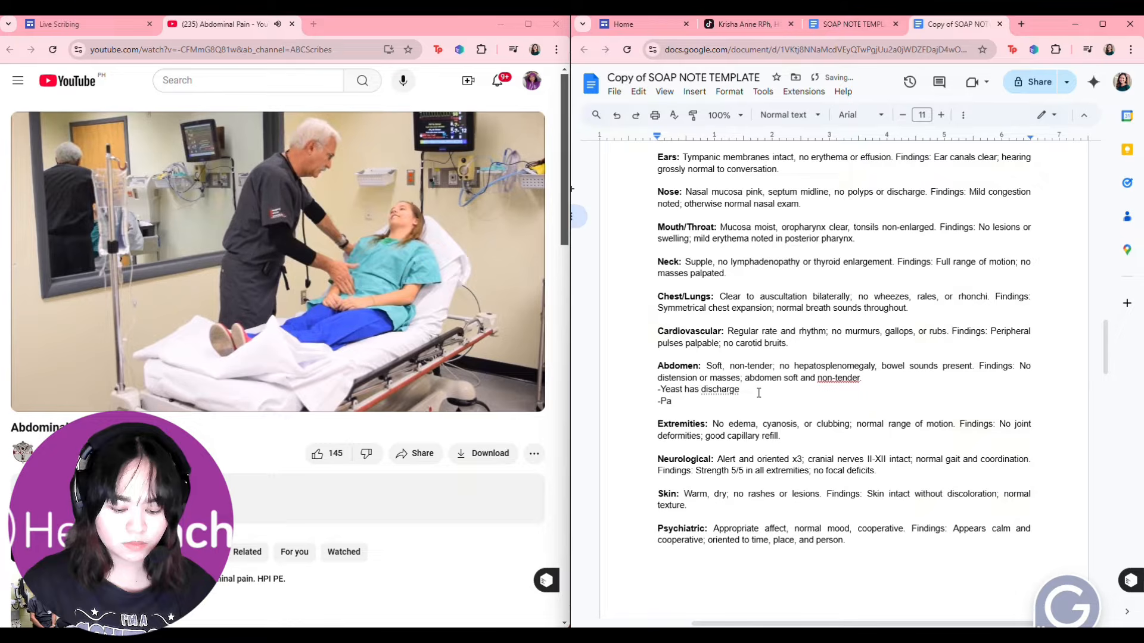
pyautogui.write('in to pl')
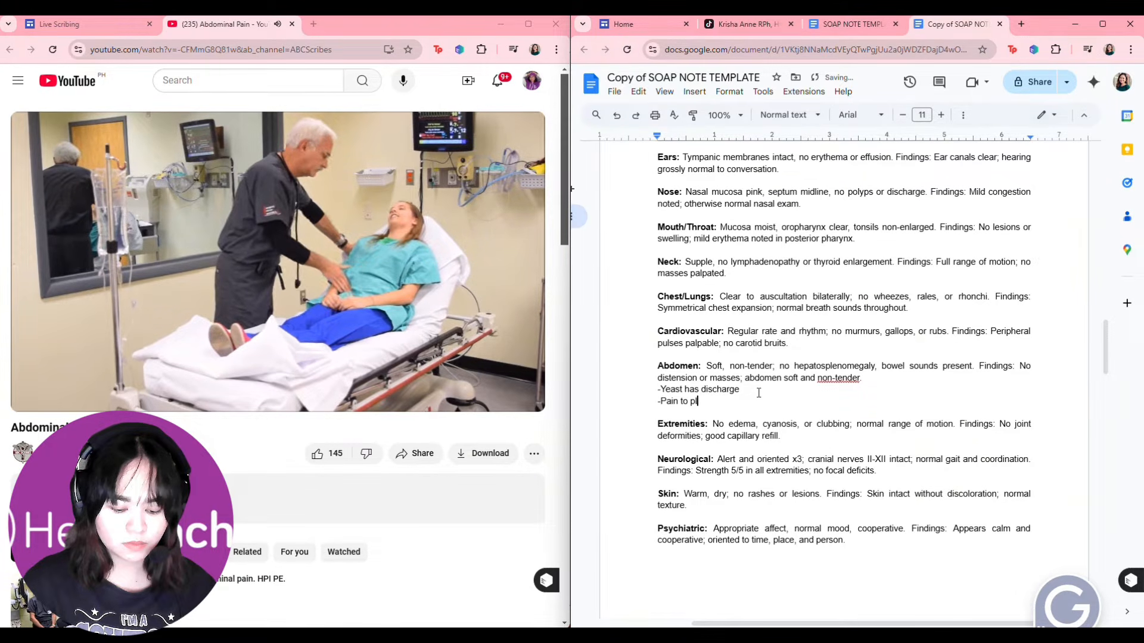
pyautogui.press('BackSpace')
pyautogui.write('alp')
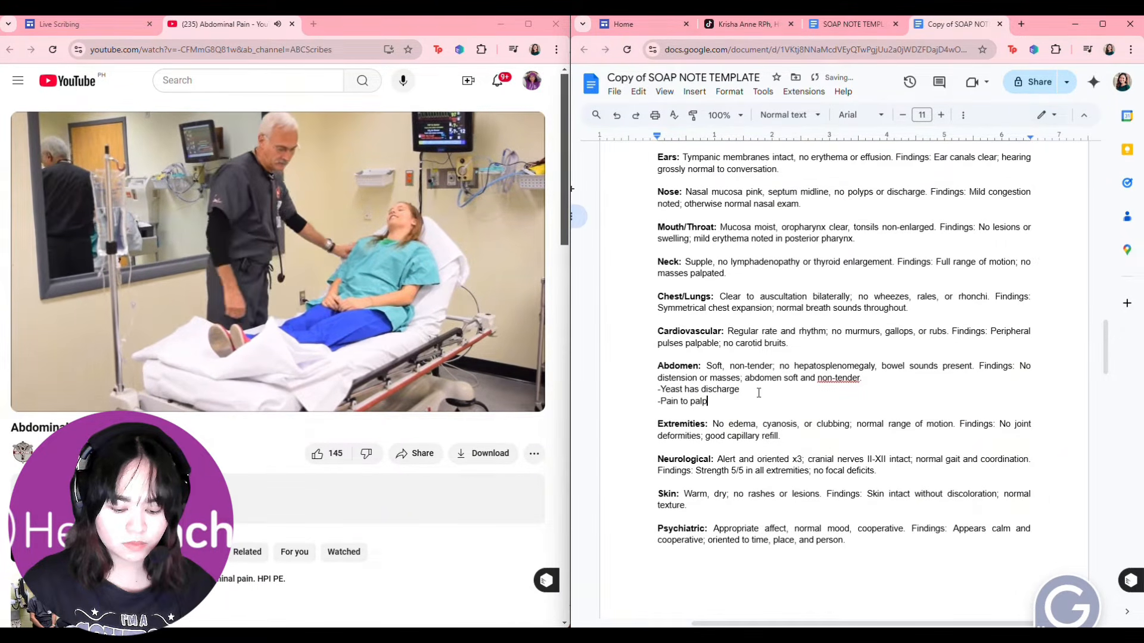
pyautogui.write('ation on the lower di')
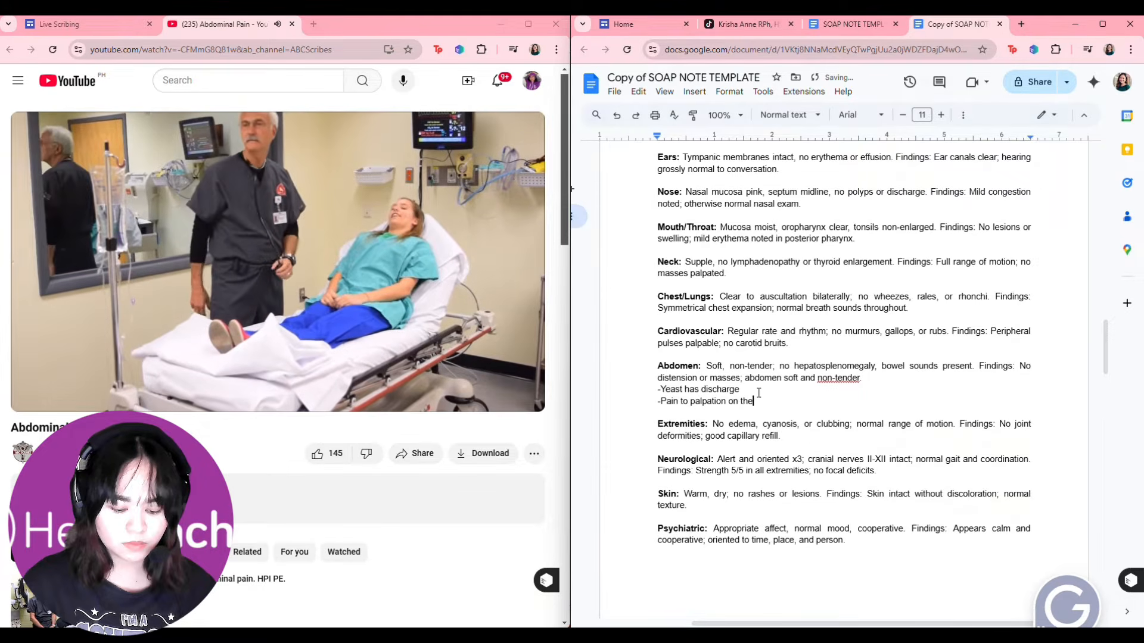
pyautogui.press('BackSpace')
pyautogui.press('BackSpace')
pyautogui.write('side')
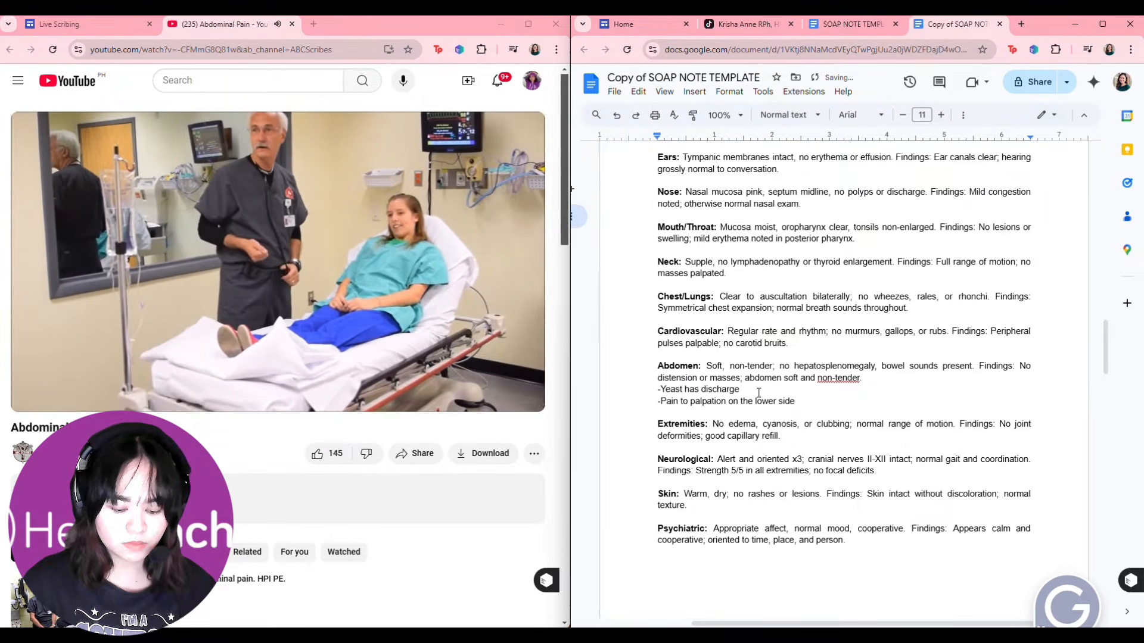
# Extend the palpation note under Abdomen with " - tendernes, no gurg no rebound".
pyautogui.write(' - t')
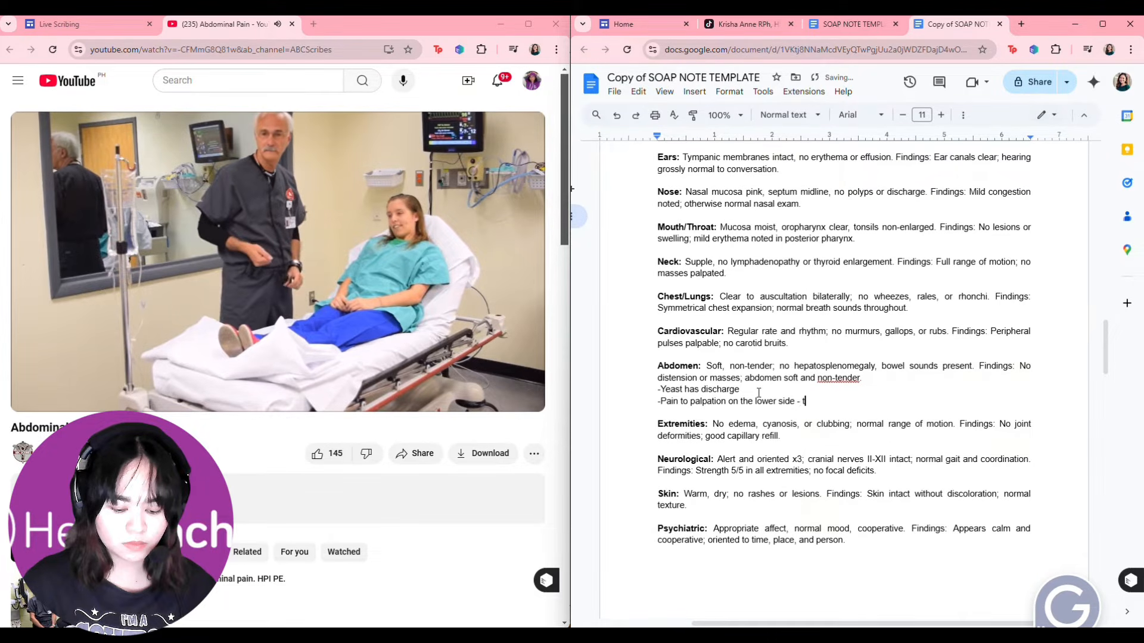
pyautogui.write('endernes, ')
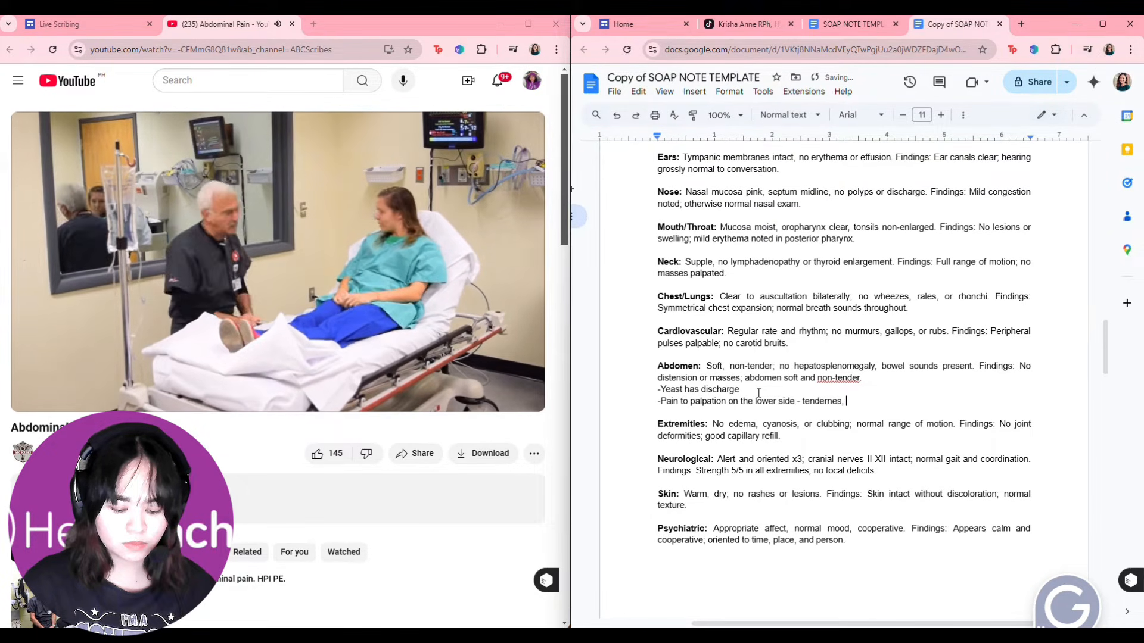
pyautogui.write('no gurg n')
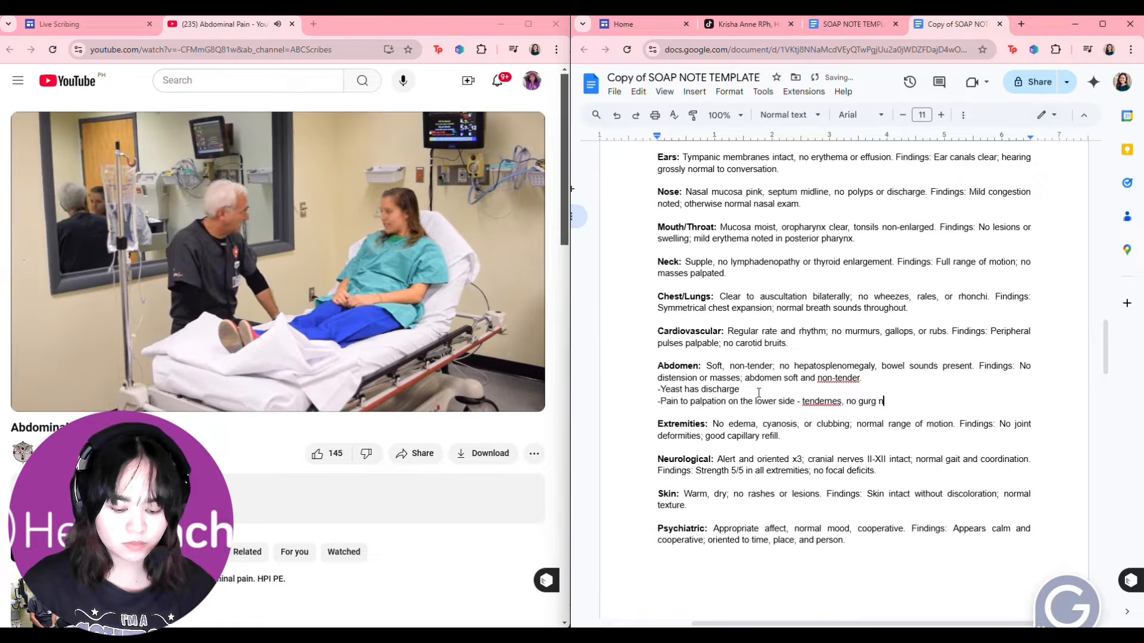
pyautogui.write('o rebound')
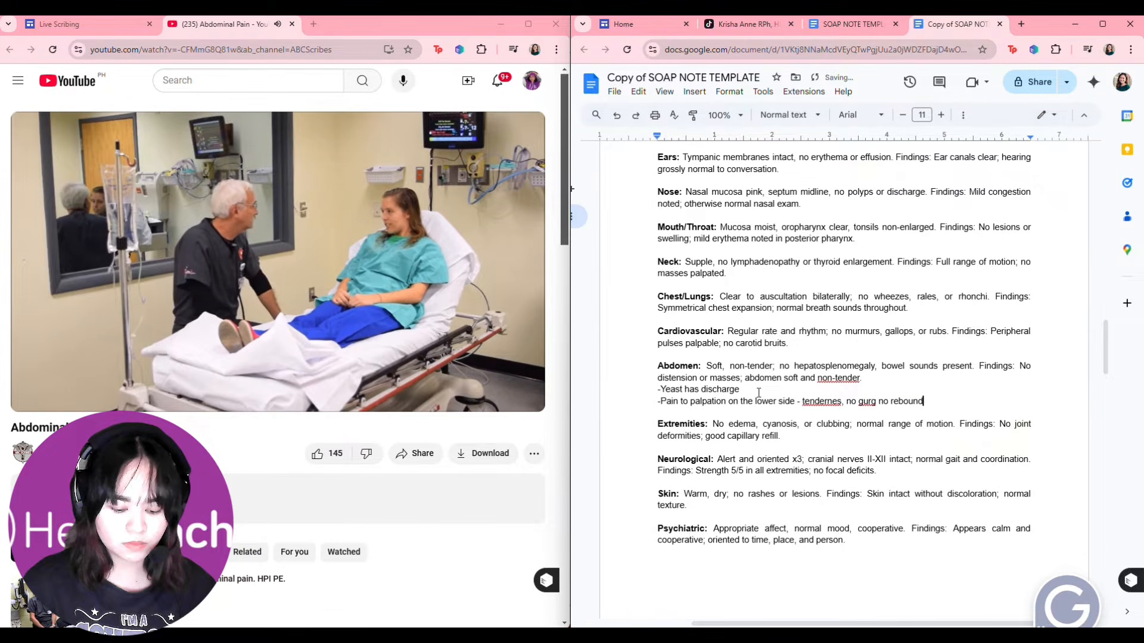
# Start a dashed list below the Follow-Up bullet in the Plan section, with "Tests:" as its first item.
pyautogui.scroll(-7, 758, 392)
pyautogui.click(763, 478)
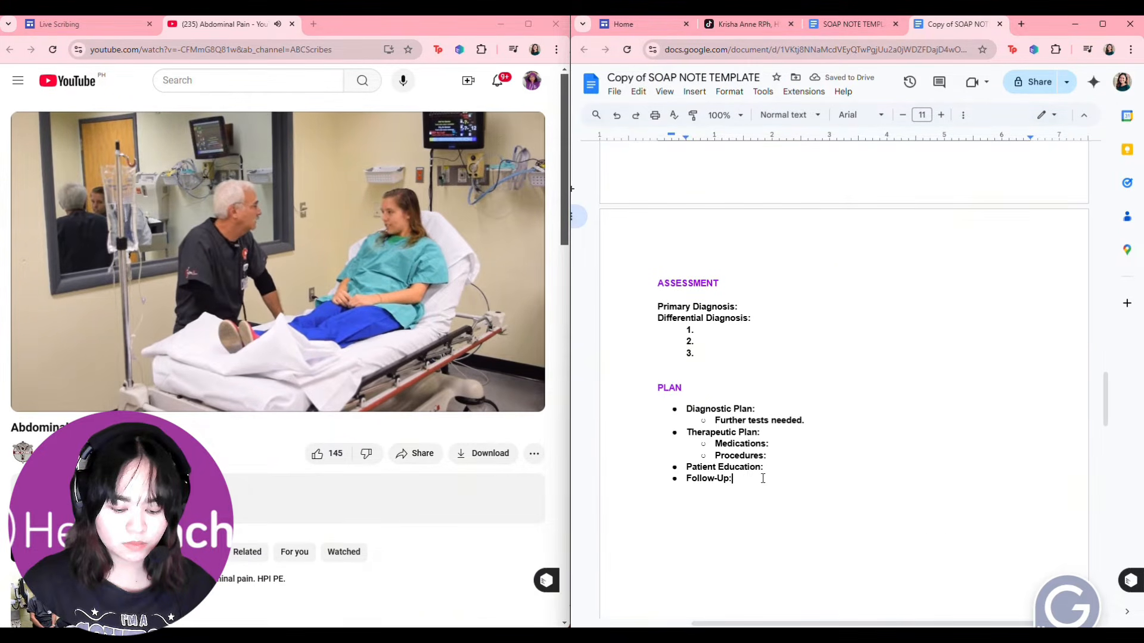
pyautogui.press('Return')
pyautogui.press('Return')
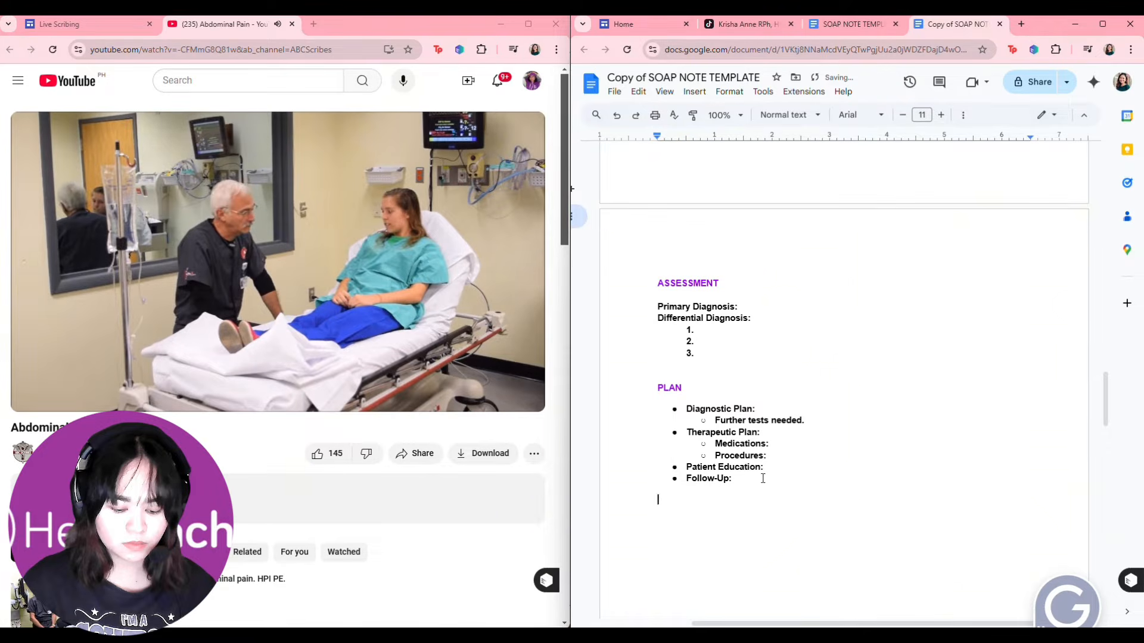
pyautogui.write('- ')
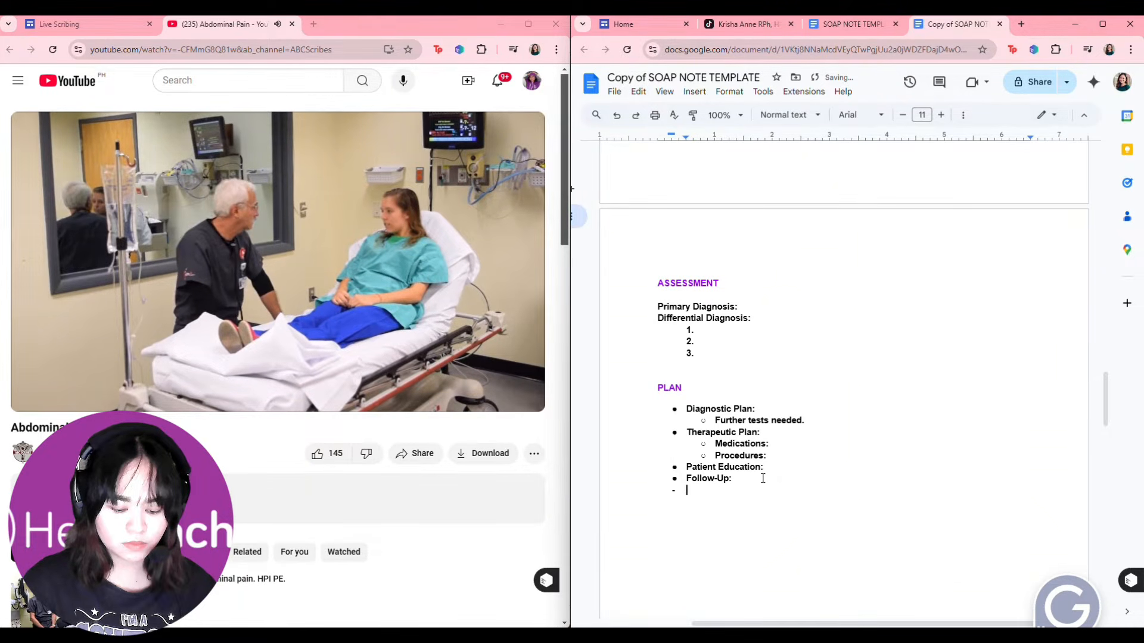
pyautogui.write('Test')
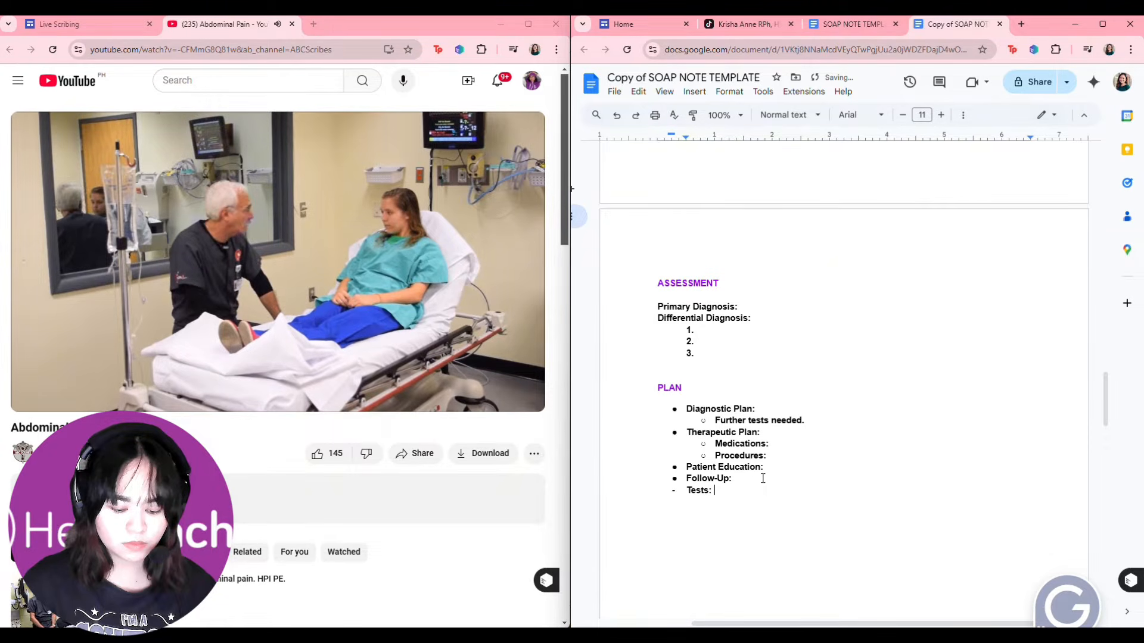
pyautogui.write('s: ')
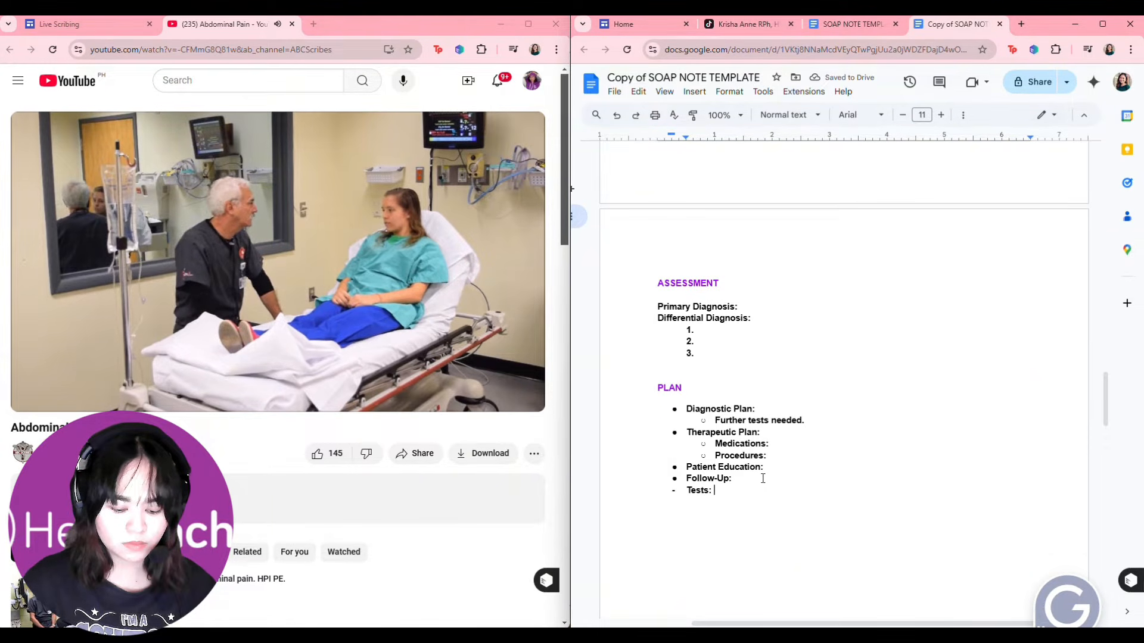
# Complete the Tests item with "Possible ectopic pregnancy - PV utz under 14 weeks," and start a new dashed item.
pyautogui.write('Possible')
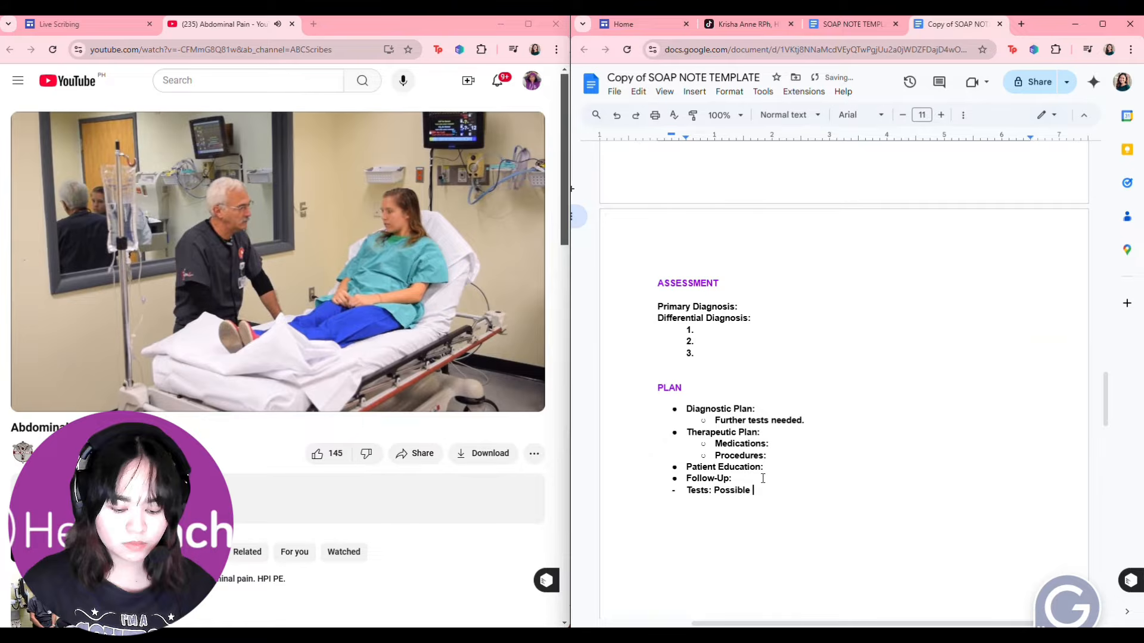
pyautogui.write(' ectopic p')
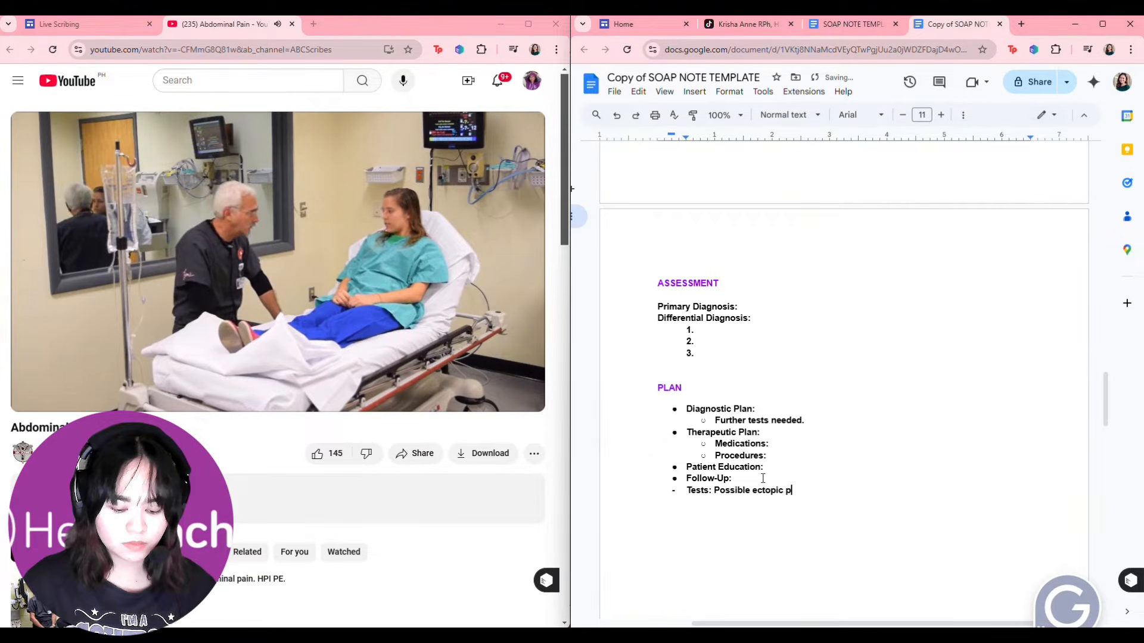
pyautogui.write('regnancy - PV')
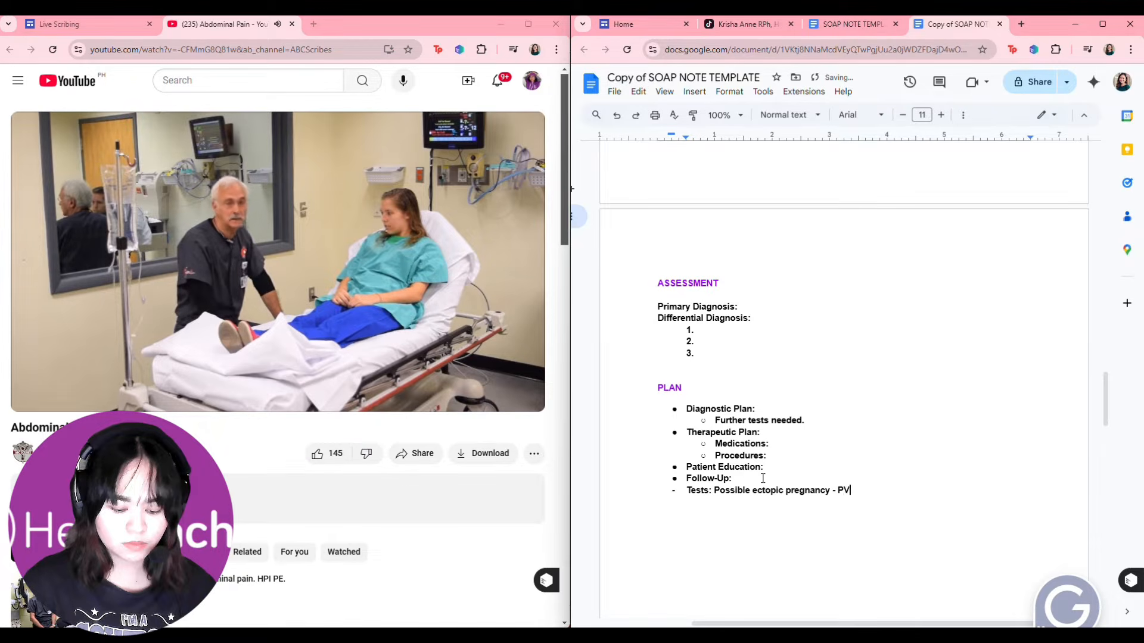
pyautogui.write(' u')
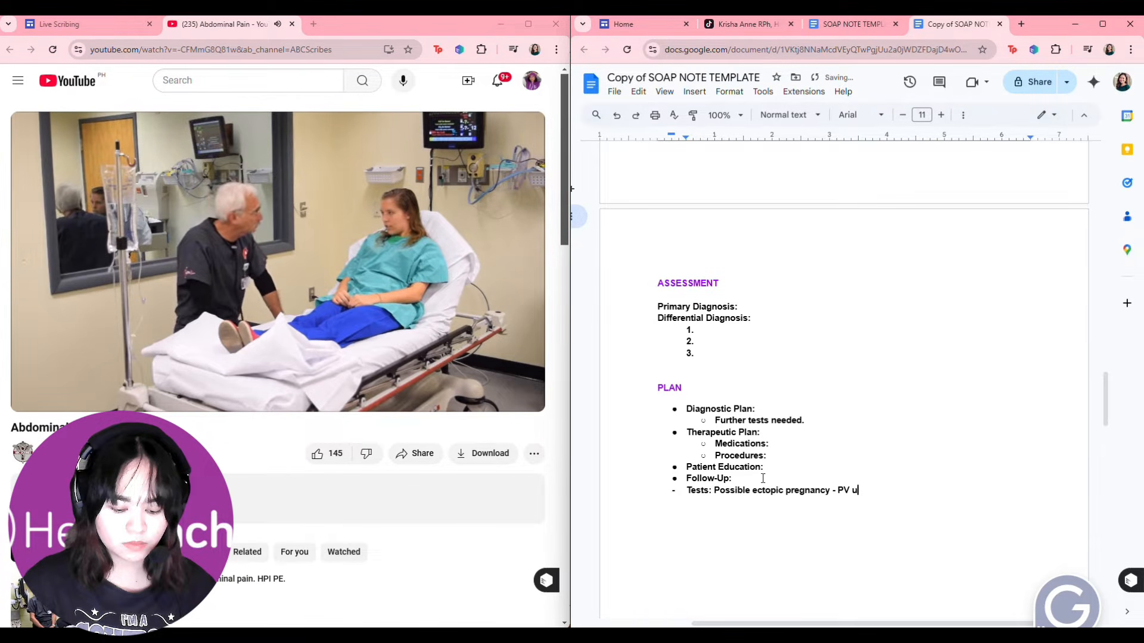
pyautogui.write('t')
pyautogui.write('z un')
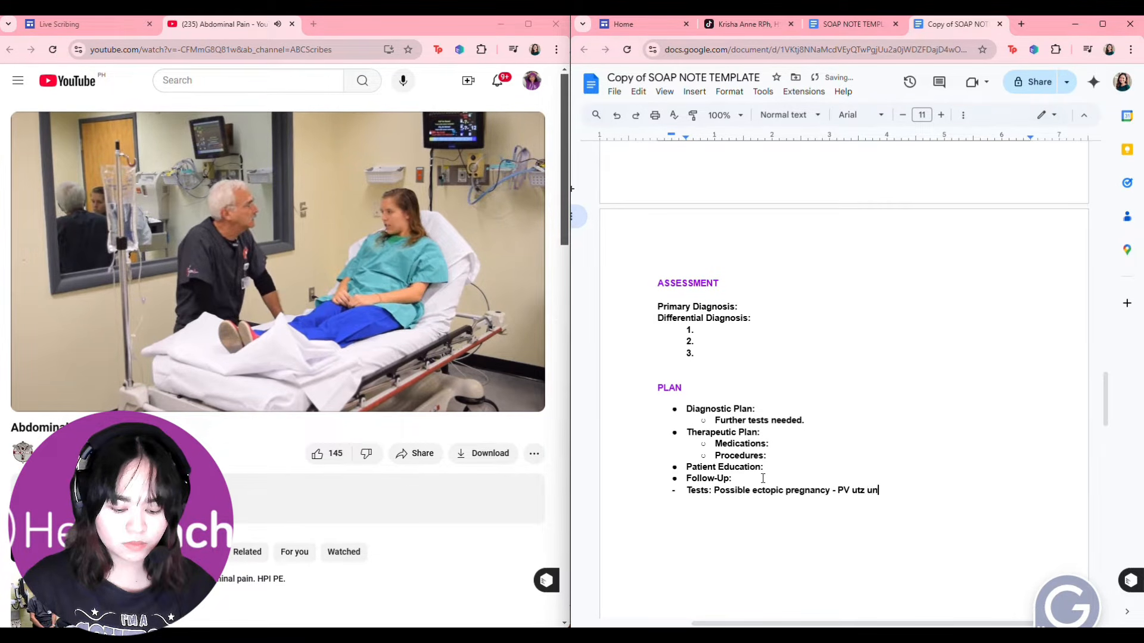
pyautogui.write('der 14 weeks,')
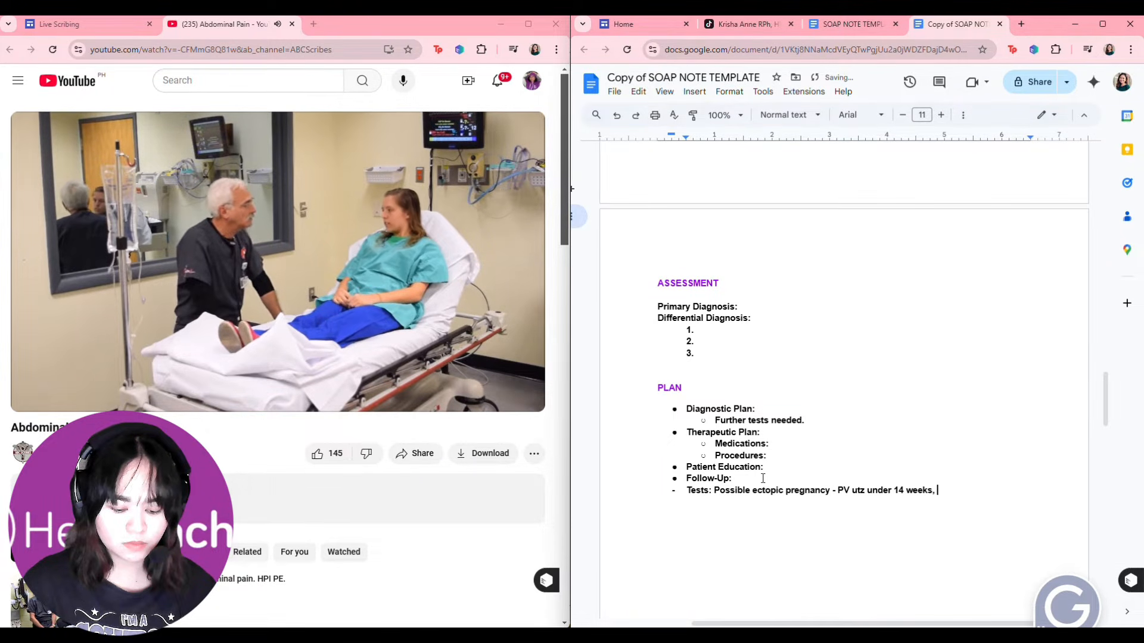
pyautogui.press('Return')
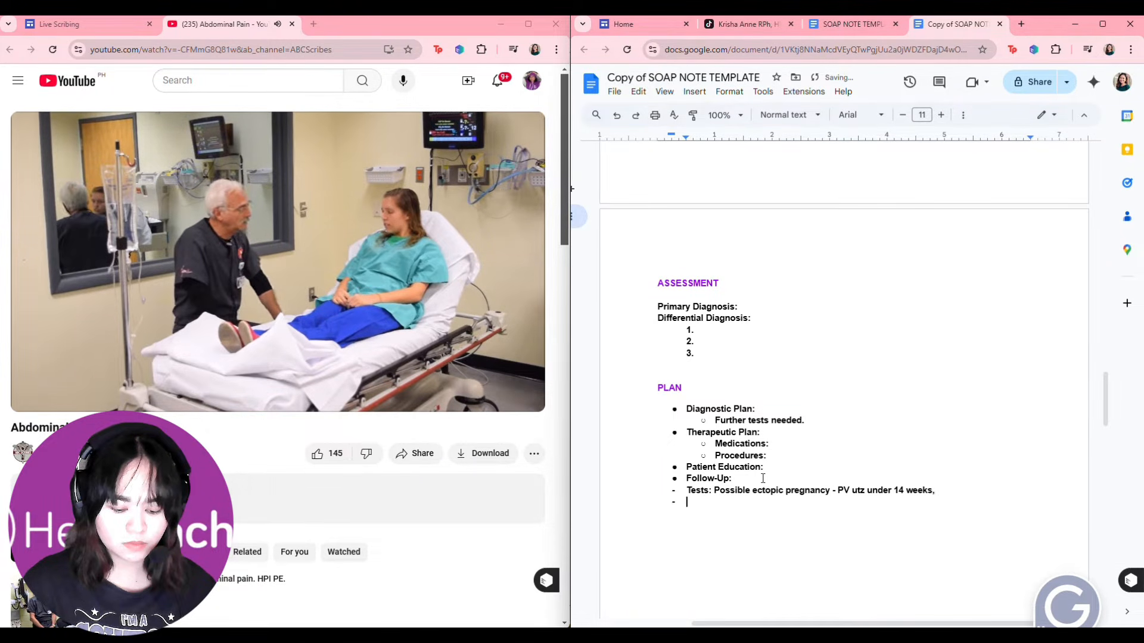
# Enter "Blood: Clotitative ECg, CBC, BMP, Urinalysis and urine culture" as the second dashed item in the Plan section.
pyautogui.write('Blood: ')
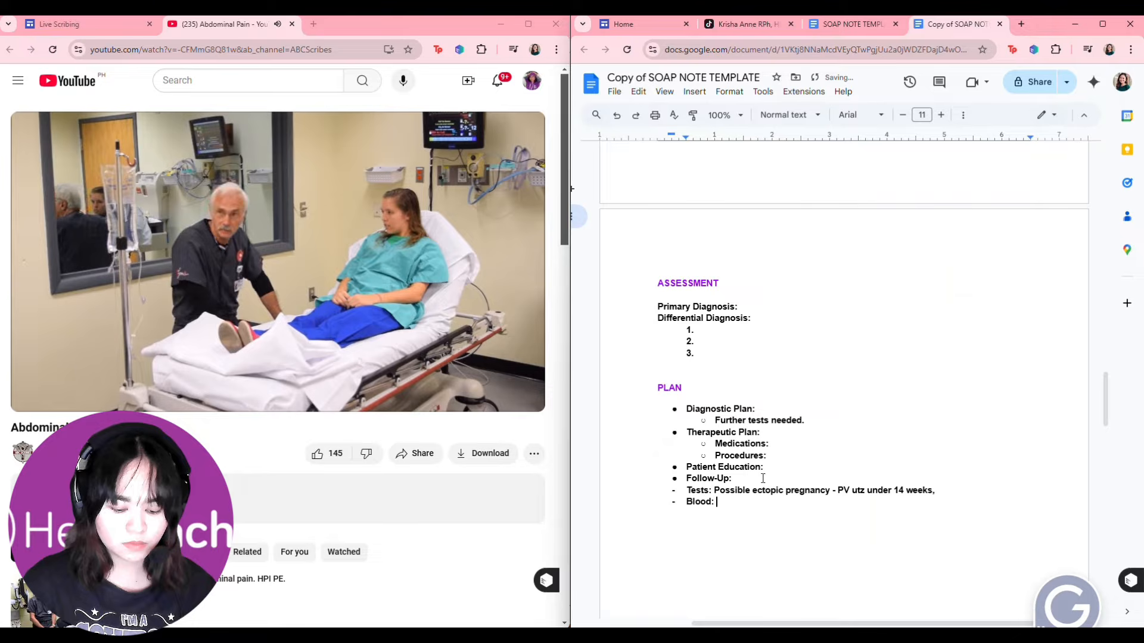
pyautogui.write('Clotitat')
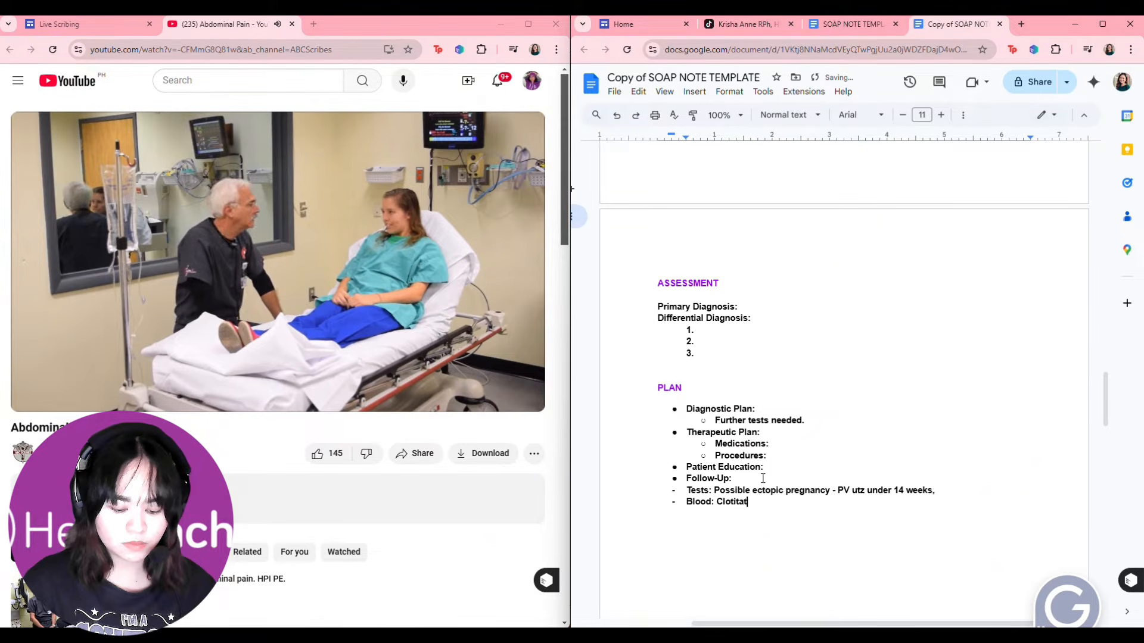
pyautogui.write('ive ECg, CB')
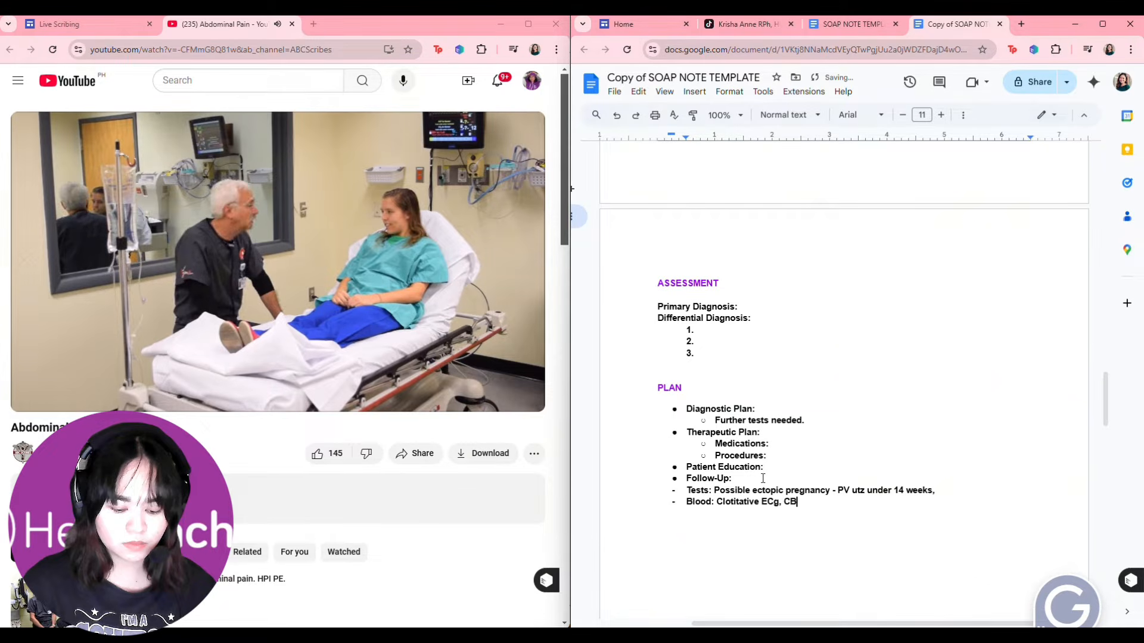
pyautogui.write('C, BM')
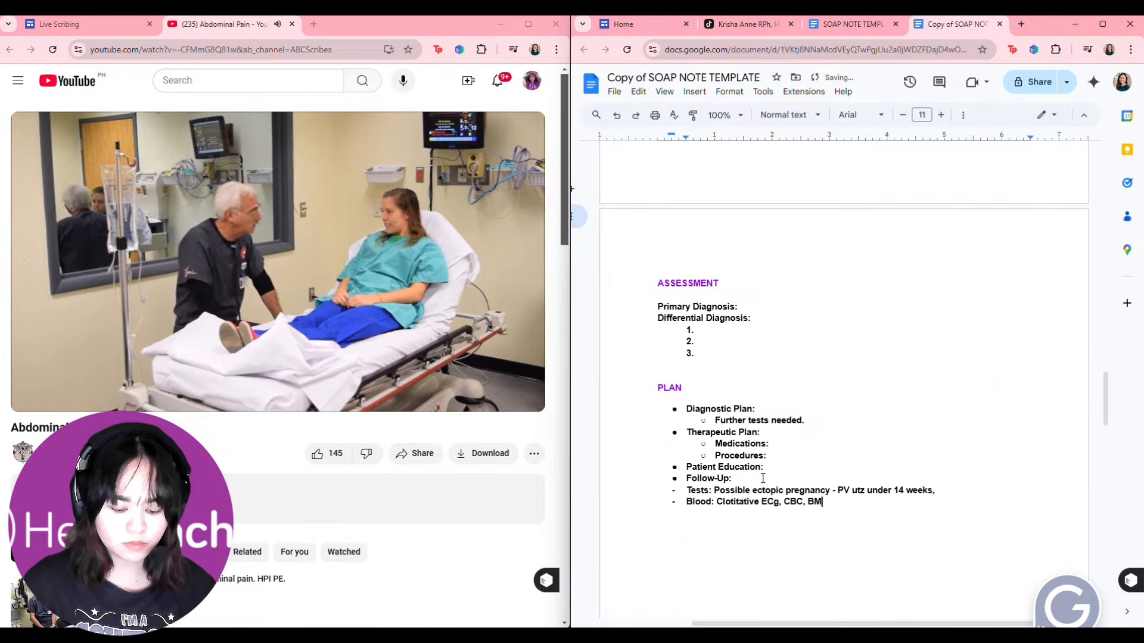
pyautogui.write('P, U')
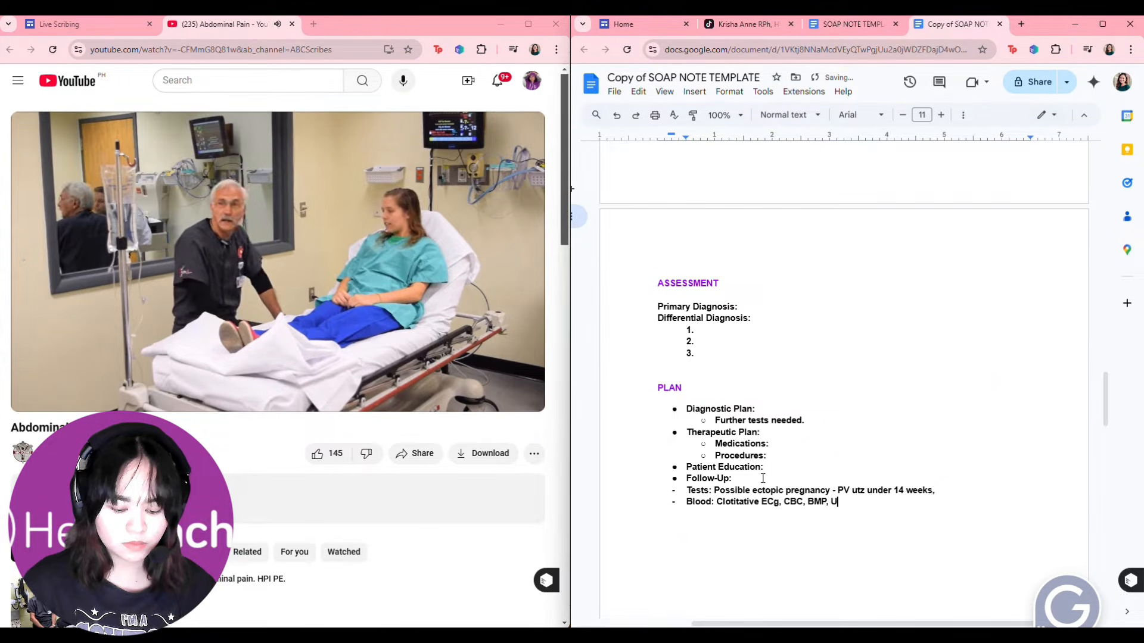
pyautogui.write('rinalysis an')
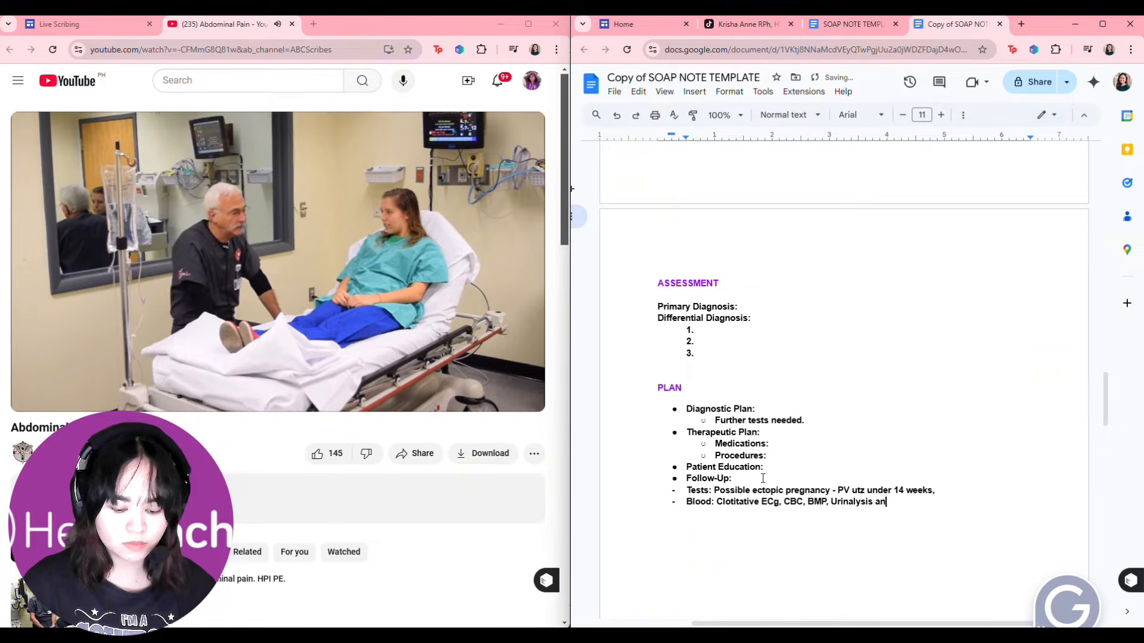
pyautogui.write('d urine culture')
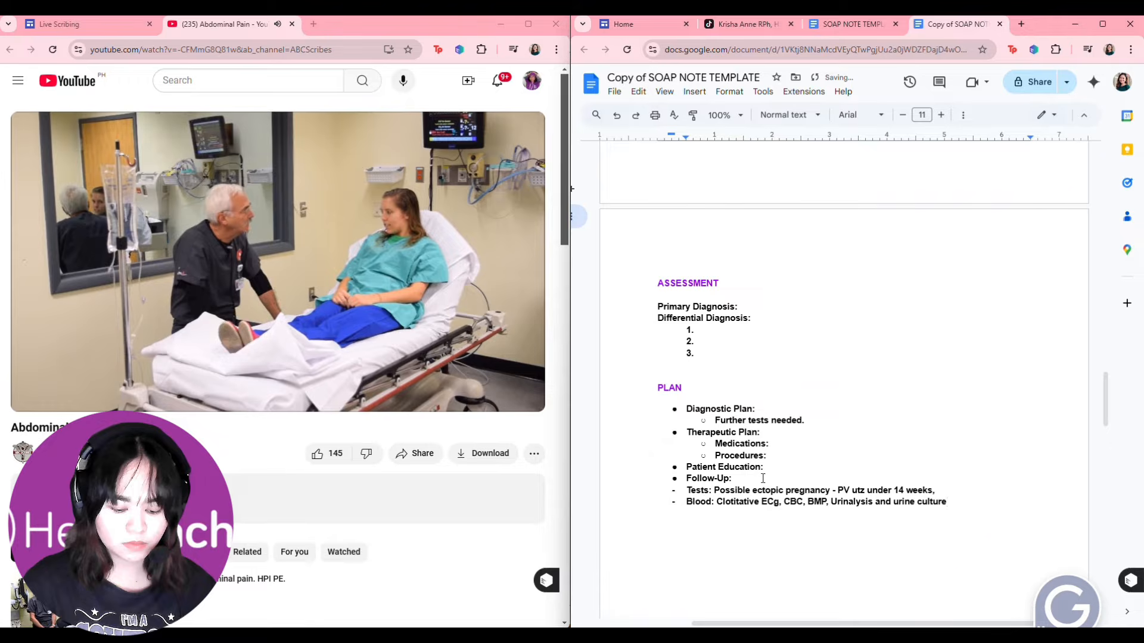
# Replace the comma after "Clotitative ECg" in the Blood item with "??" to flag the unclear test.
pyautogui.click(782, 503)
pyautogui.press('BackSpace')
pyautogui.press('BackSpace')
pyautogui.write('??')
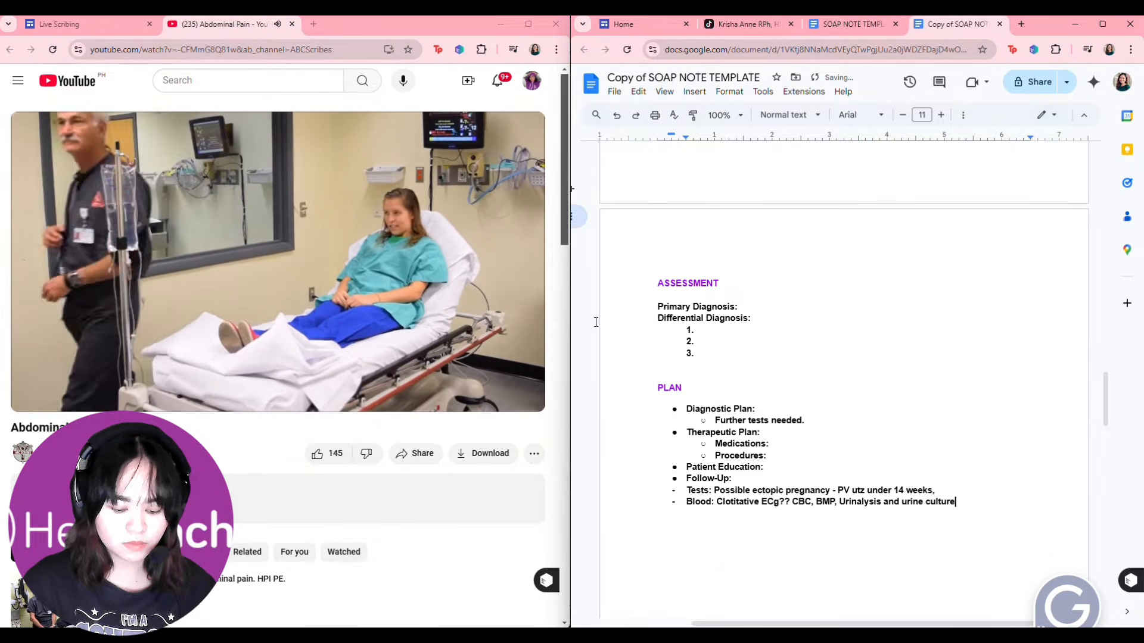
# Review the scribed notes in the Objective, Assessment and Plan sections of the SOAP note.
pyautogui.scroll(15, 608, 298)
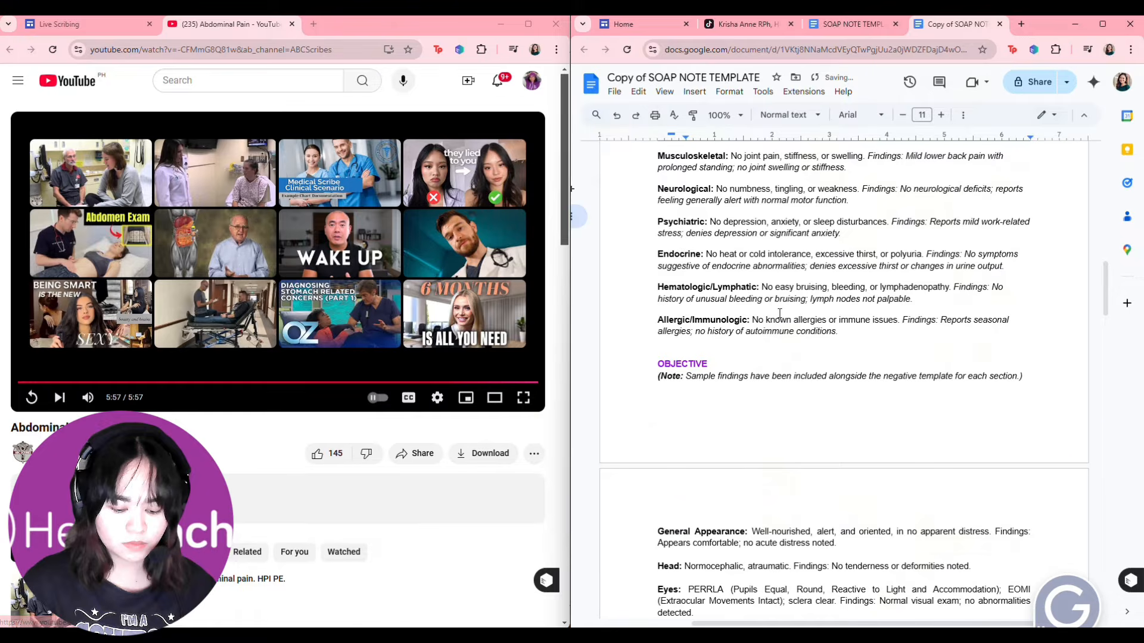
pyautogui.scroll(-7, 715, 298)
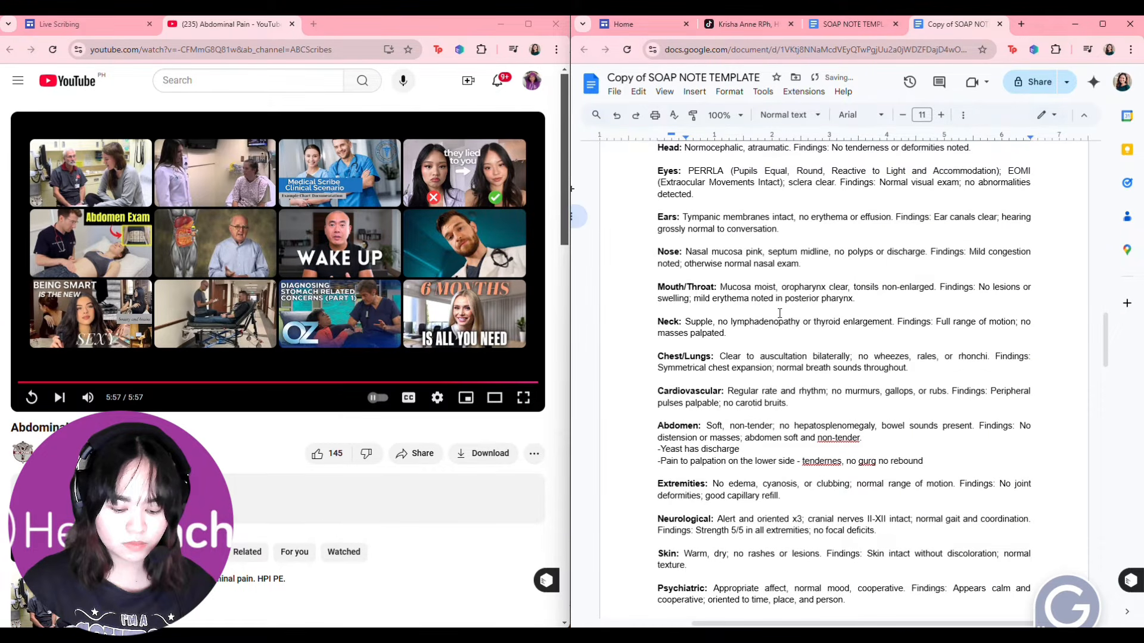
pyautogui.scroll(-7, 779, 313)
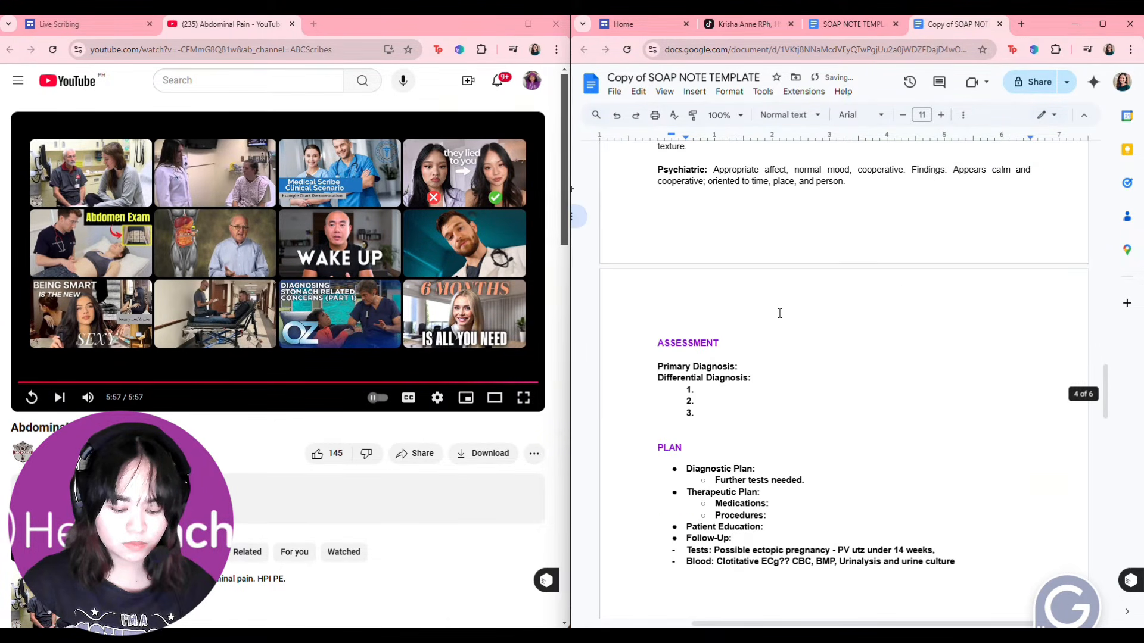
pyautogui.scroll(5, 780, 313)
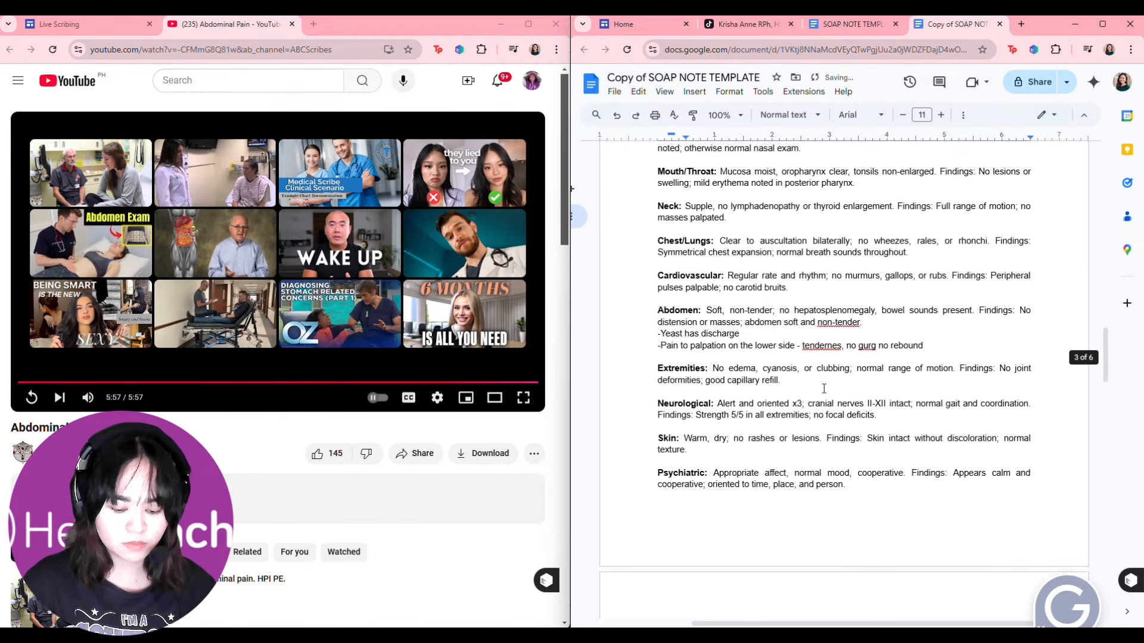
pyautogui.scroll(3, 824, 389)
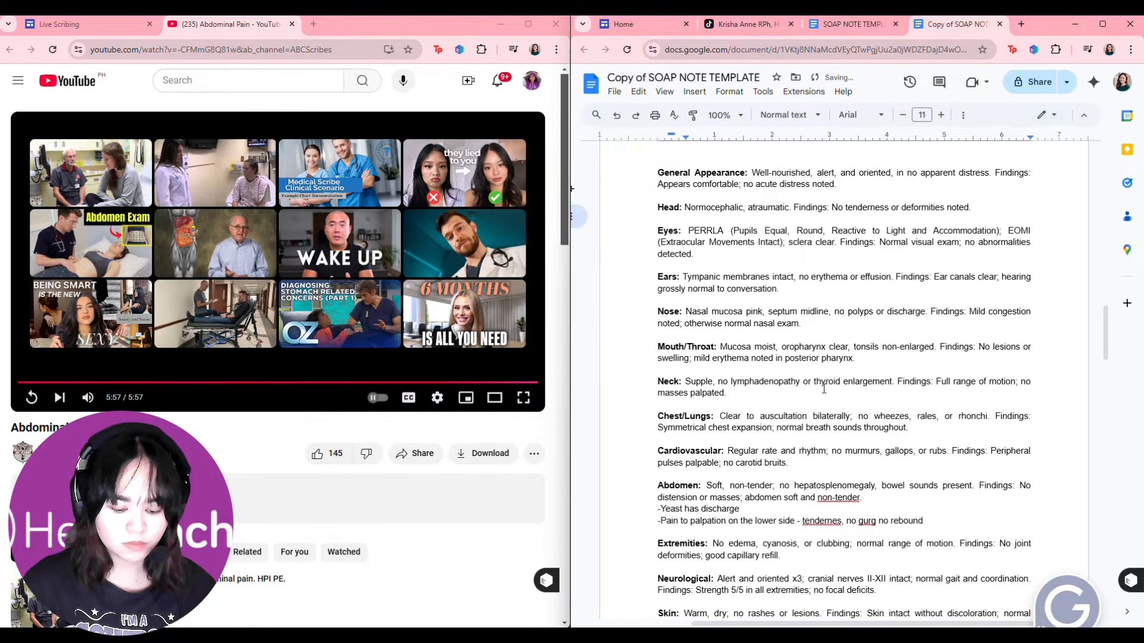
# Return to the HPI notes in the Subjective section and replay the Abdominal Pain video from the beginning.
pyautogui.scroll(7, 824, 388)
pyautogui.scroll(8, 824, 388)
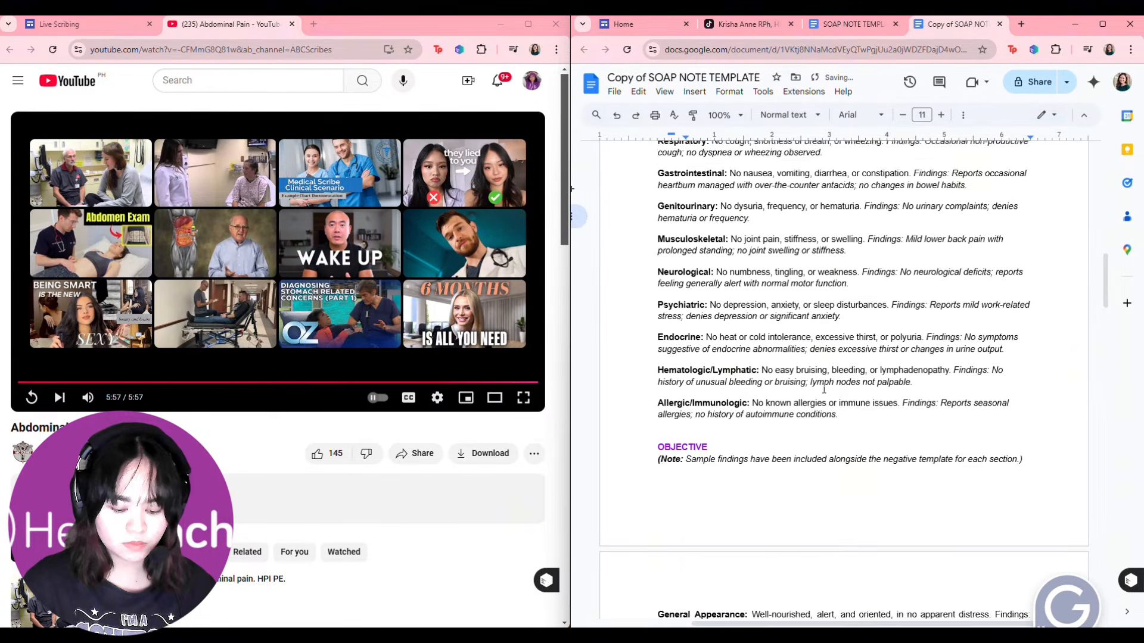
pyautogui.scroll(5, 824, 388)
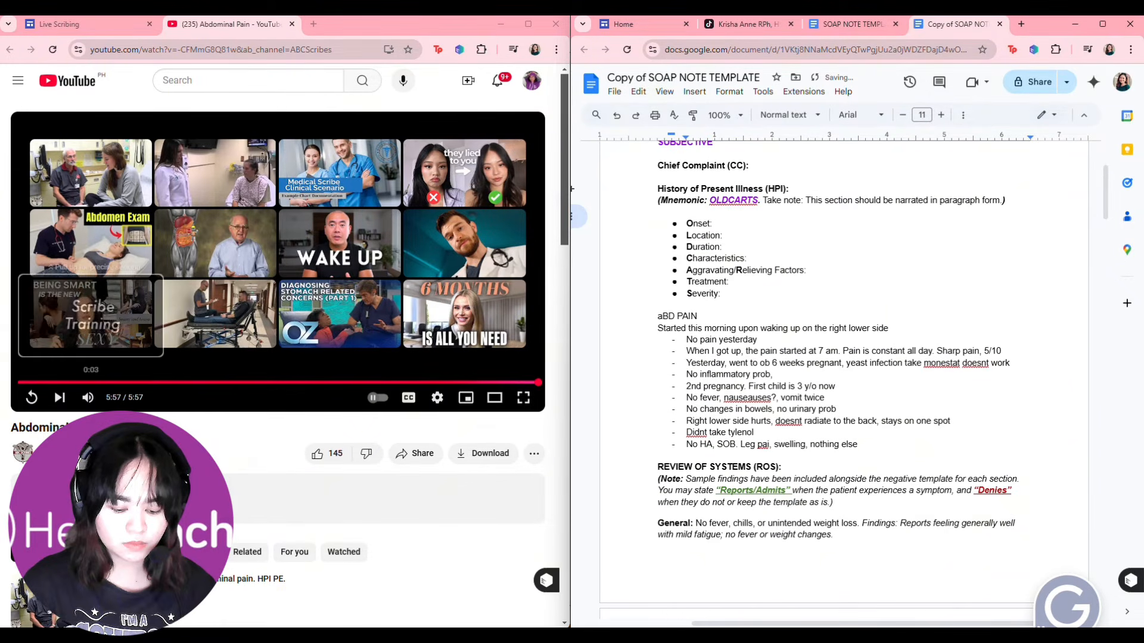
pyautogui.click(32, 400)
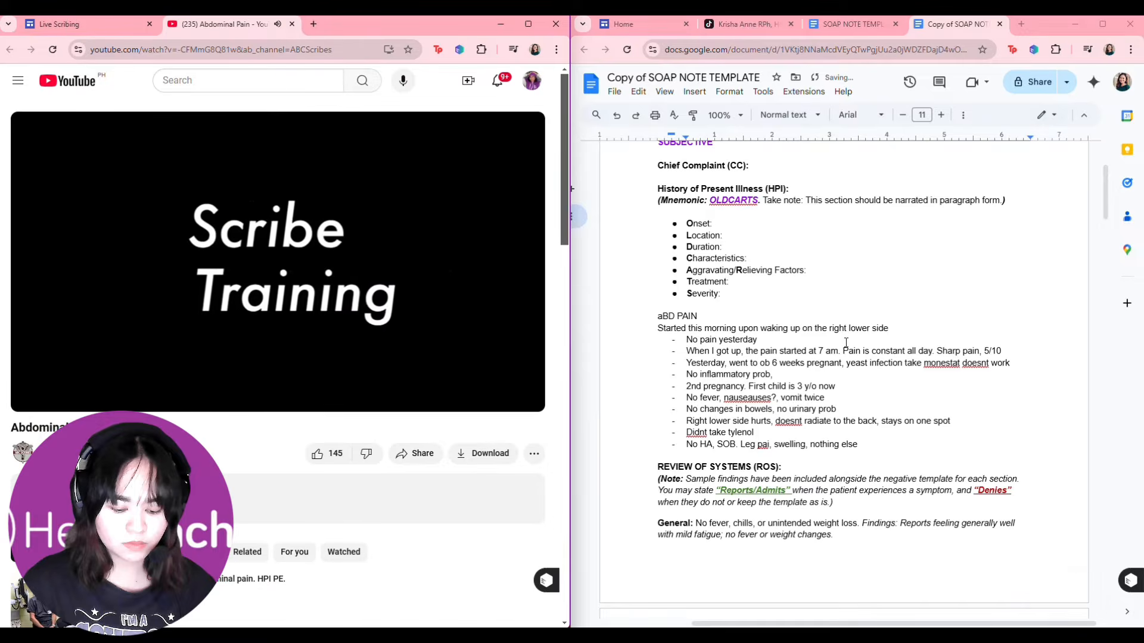
# Check the dashed abdominal pain notes under HPI against the replayed patient interview.
pyautogui.scroll(-1, 663, 257)
pyautogui.click(681, 268)
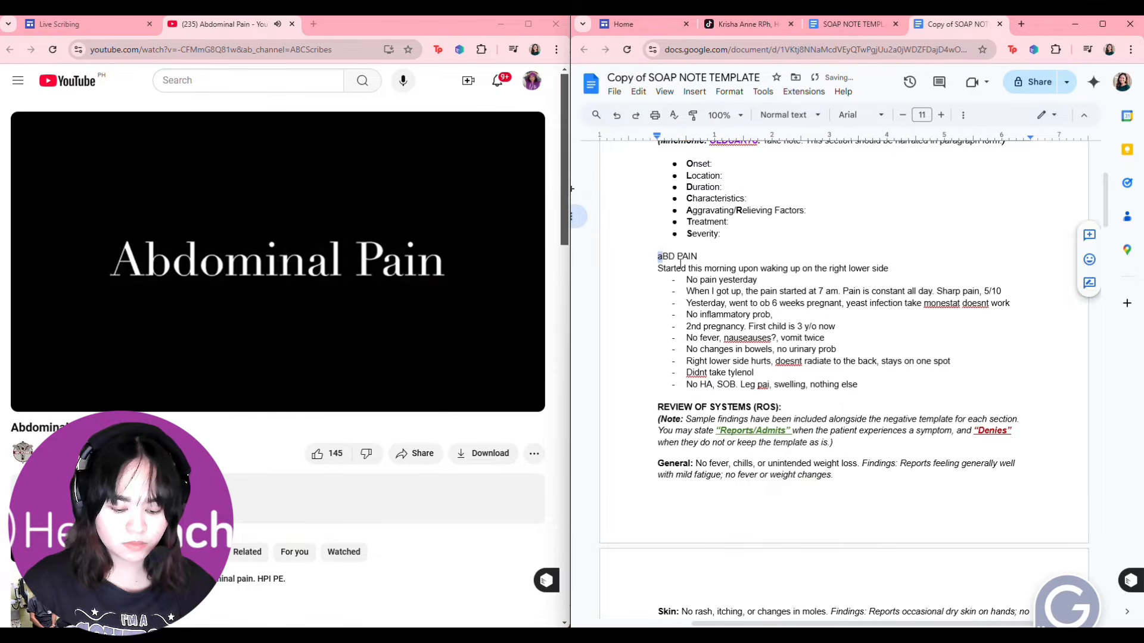
pyautogui.scroll(1, 679, 263)
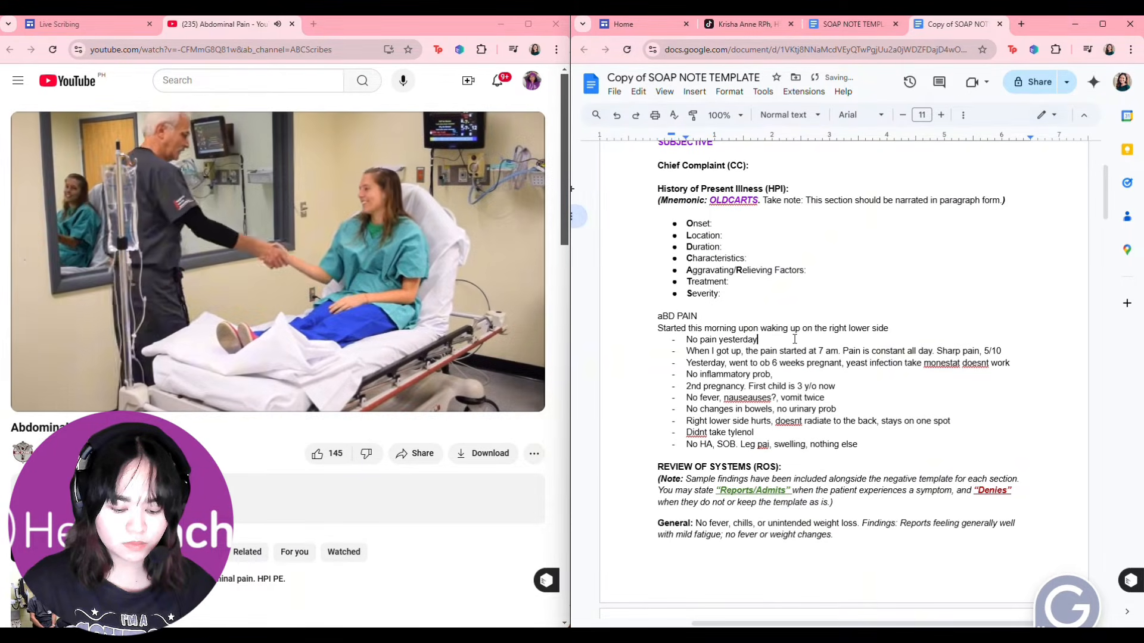
pyautogui.scroll(-1, 802, 339)
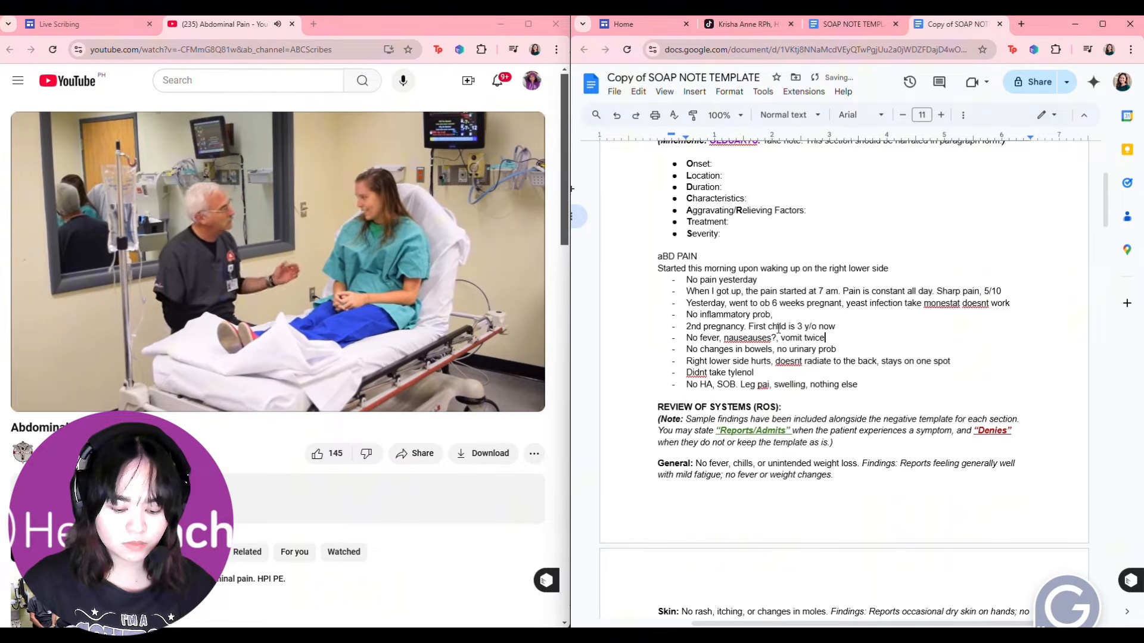
pyautogui.scroll(2, 843, 360)
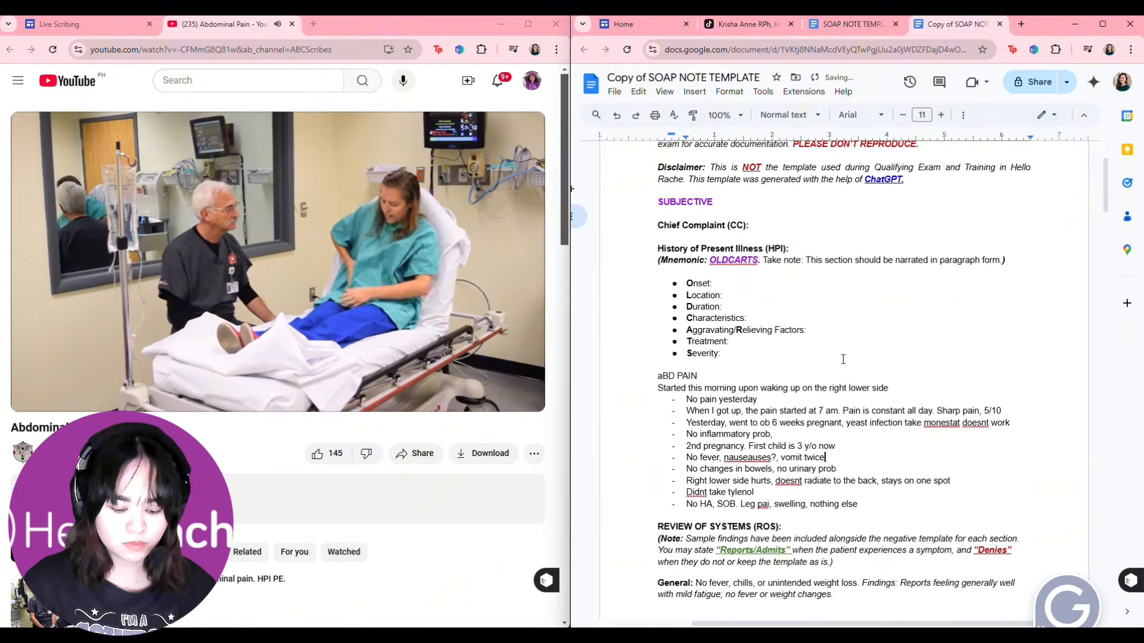
pyautogui.scroll(-2, 843, 360)
pyautogui.scroll(1, 843, 359)
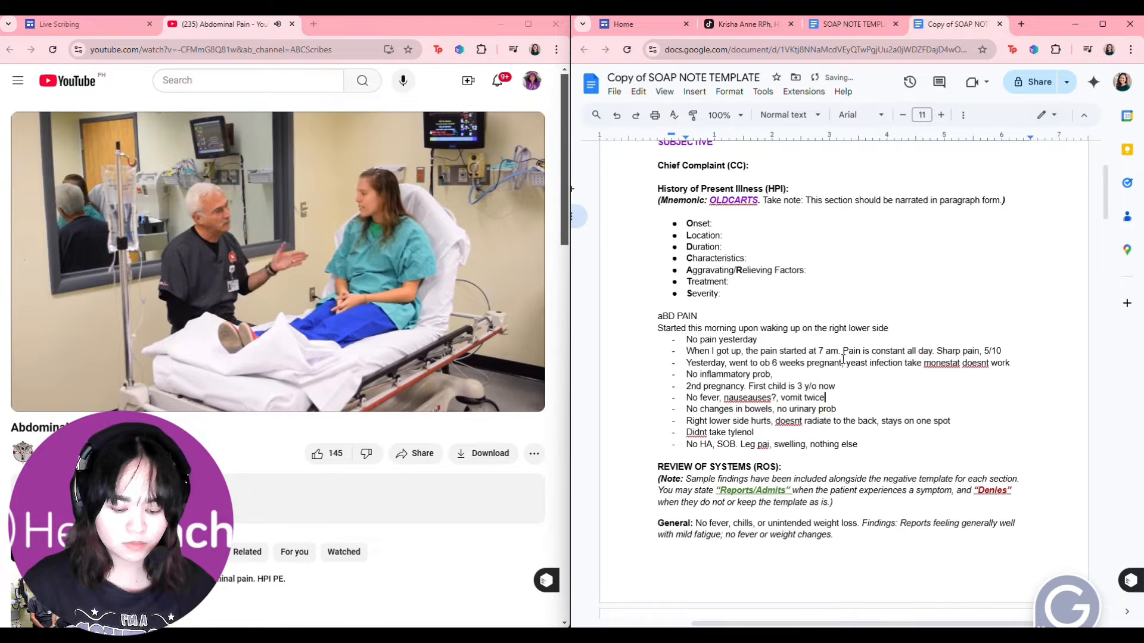
# Check the Objective exam notes against the video, skipping playback ahead to about 4:38 in the abdominal exam.
pyautogui.scroll(-10, 716, 479)
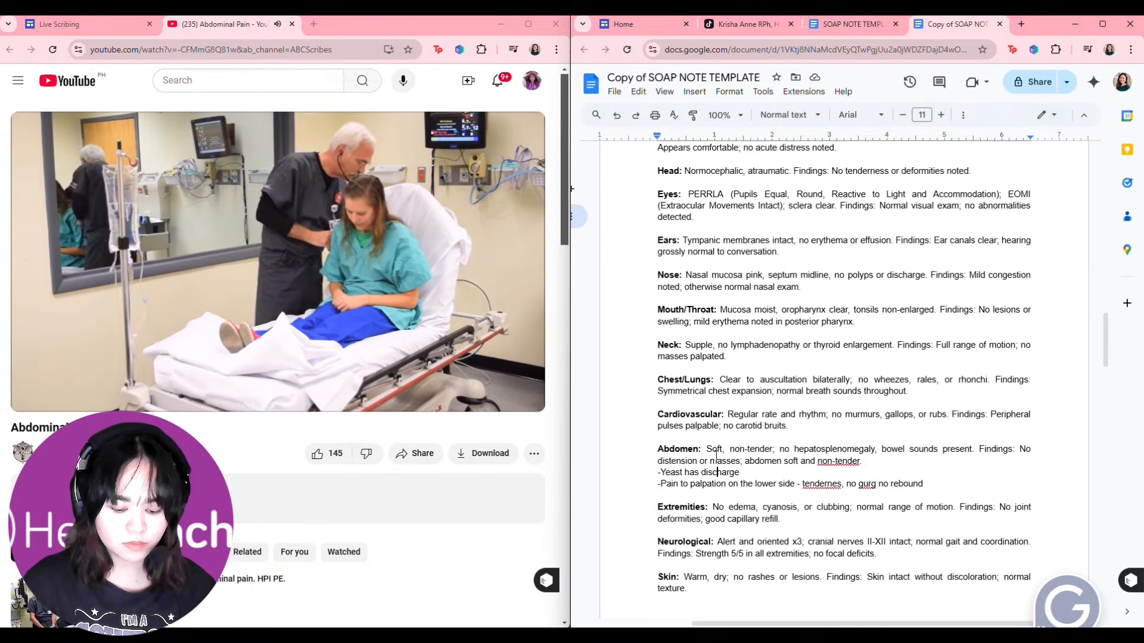
pyautogui.scroll(-2, 755, 429)
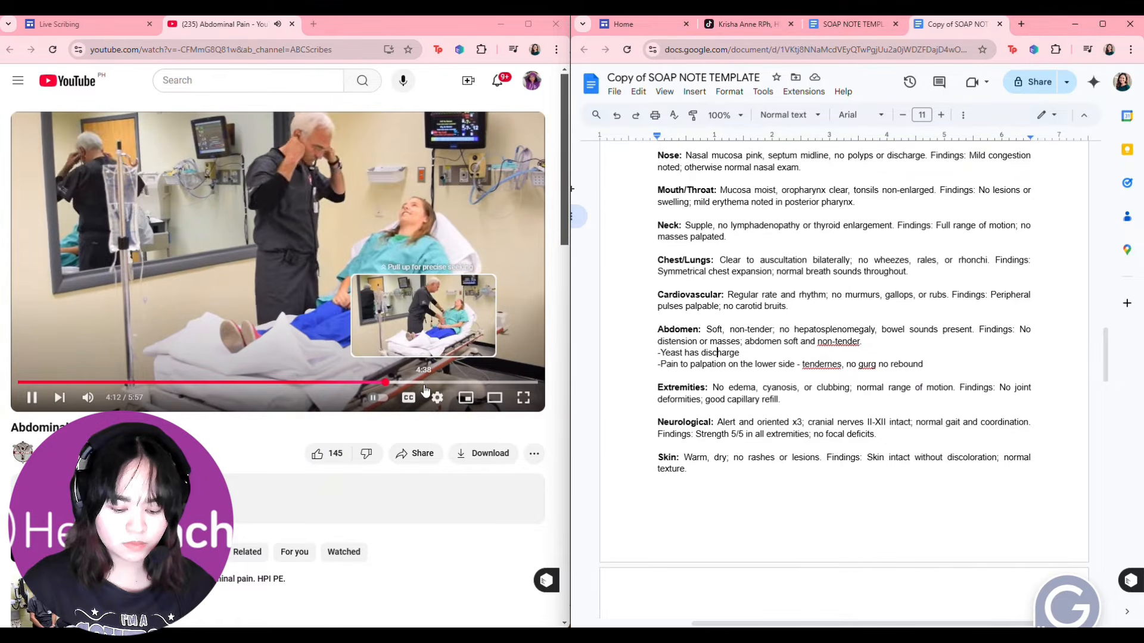
pyautogui.click(422, 388)
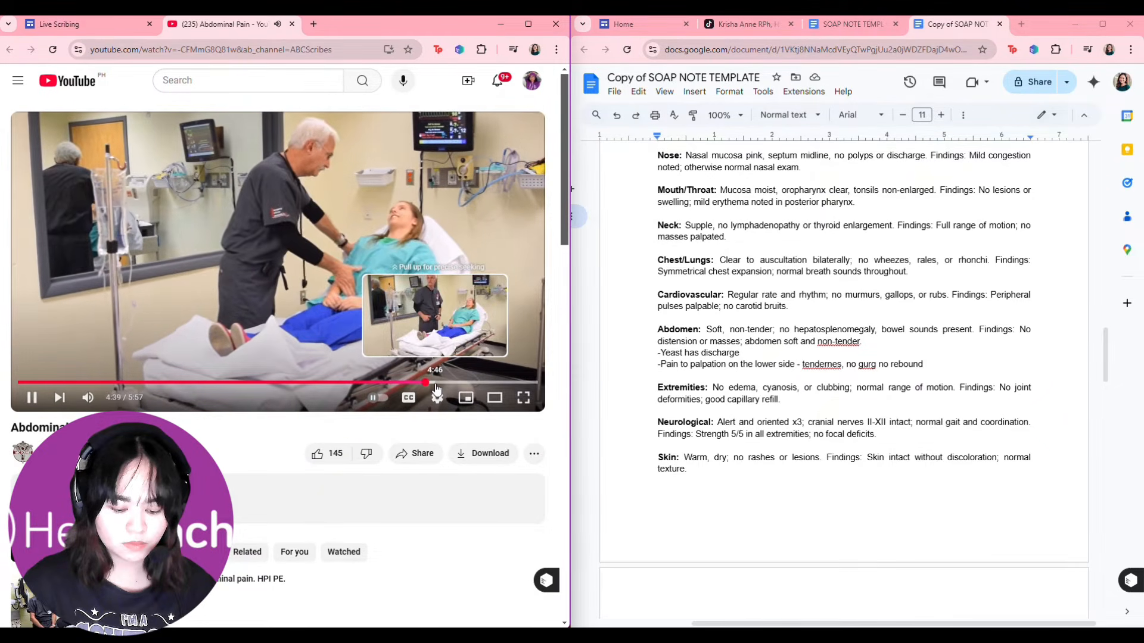
pyautogui.scroll(-5, 765, 407)
pyautogui.scroll(6, 766, 407)
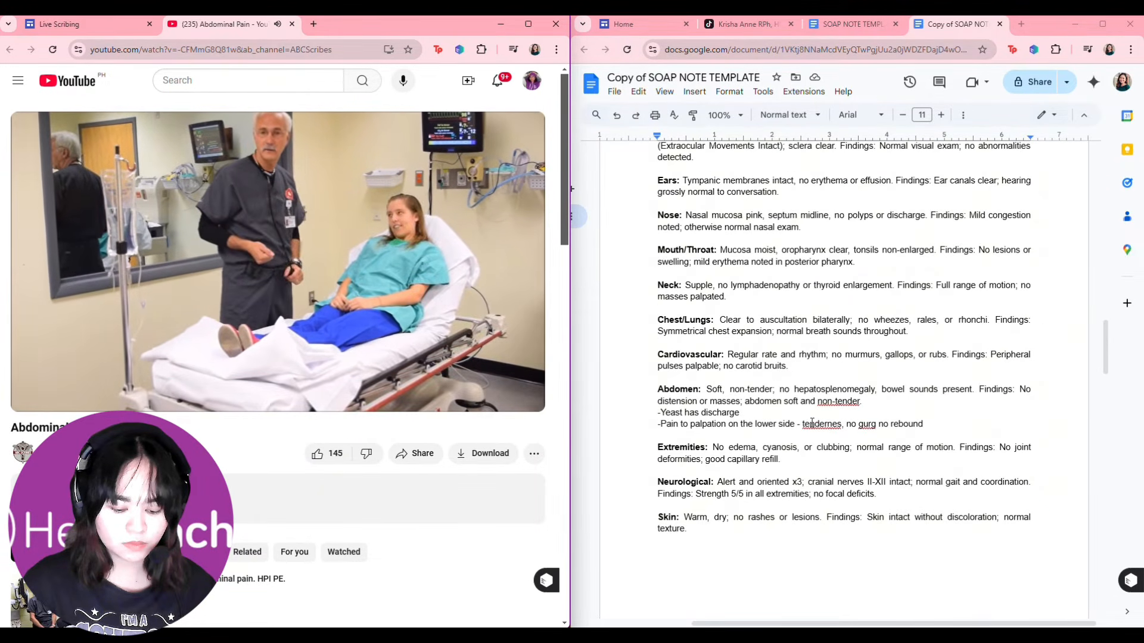
pyautogui.scroll(7, 728, 314)
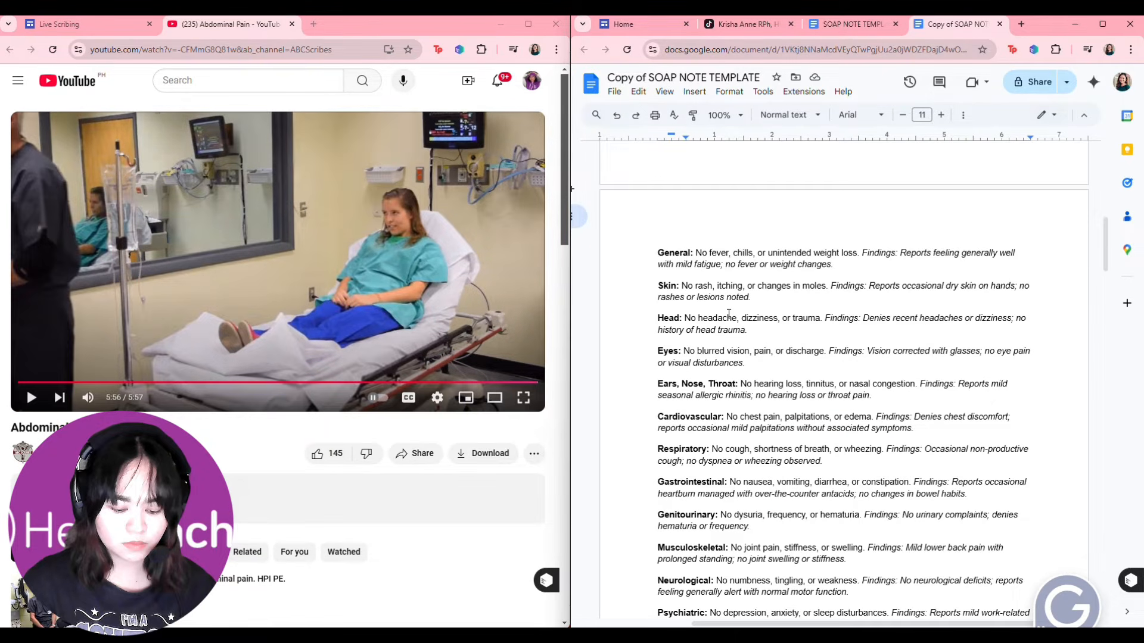
# Compare the revised HPI notes with the Review of Systems template entries, from General through Musculoskeletal.
pyautogui.scroll(-3, 728, 314)
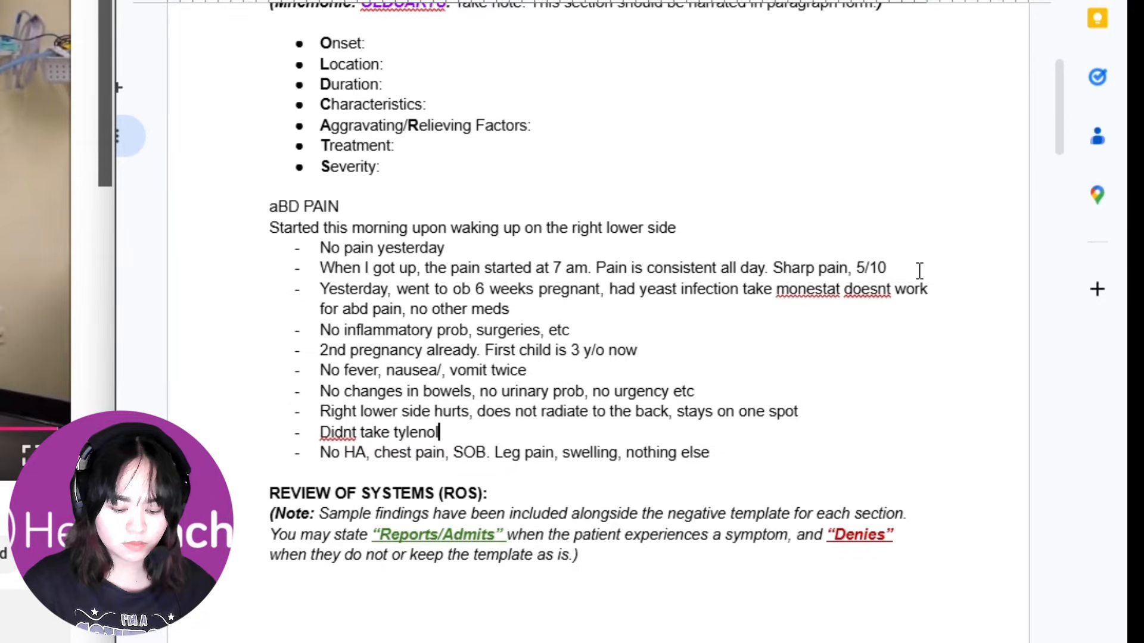
pyautogui.scroll(-2, 876, 266)
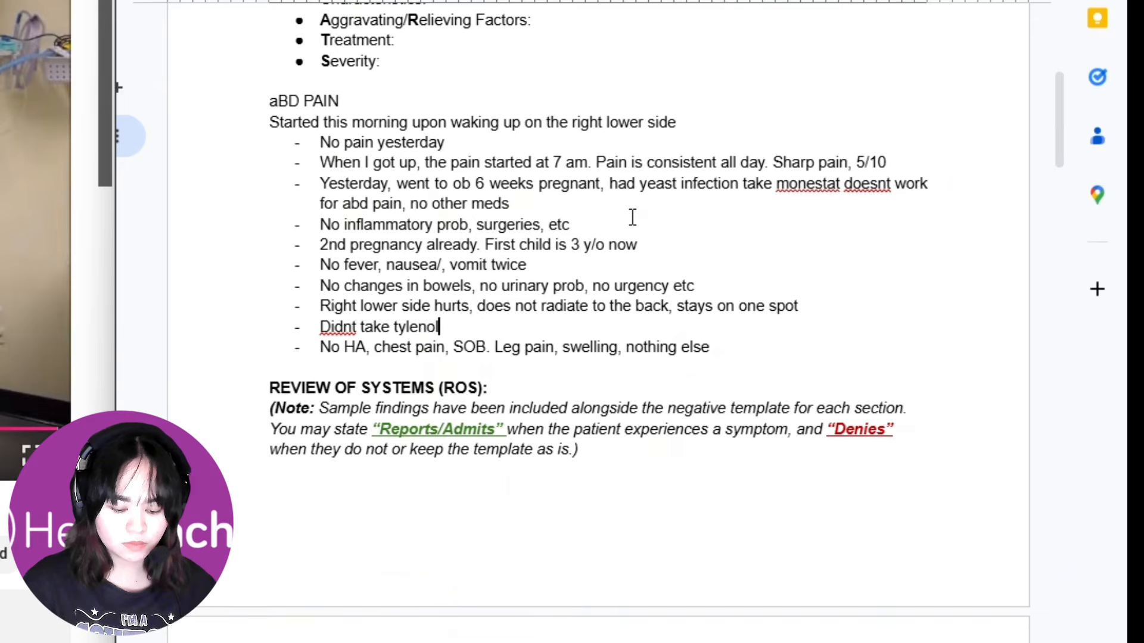
pyautogui.scroll(-6, 679, 220)
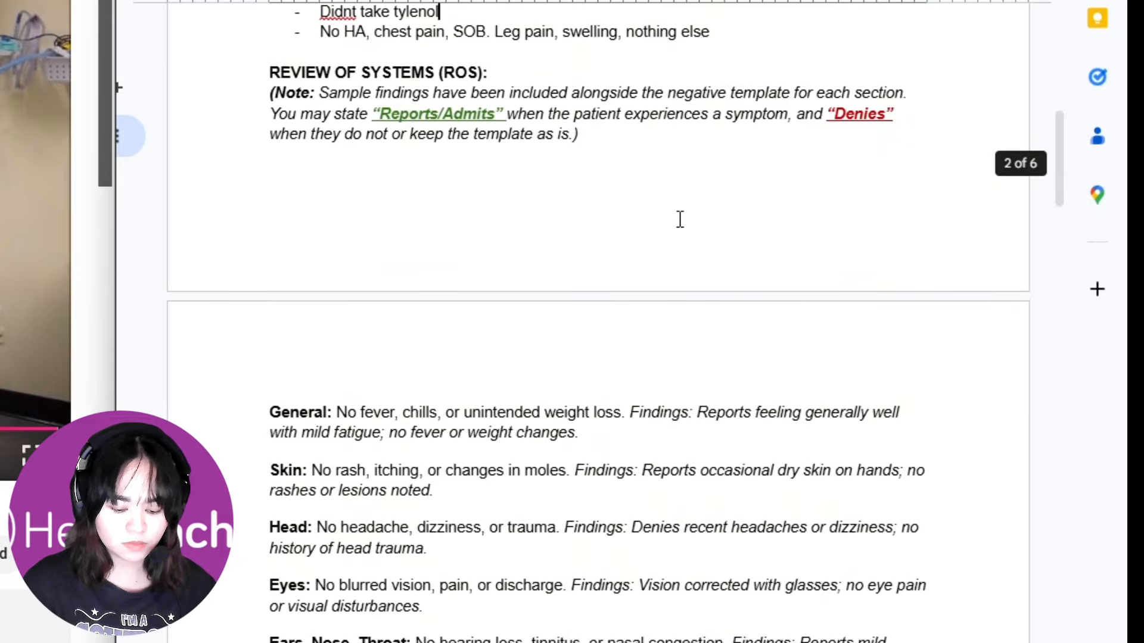
pyautogui.scroll(8, 679, 221)
pyautogui.scroll(-4, 531, 214)
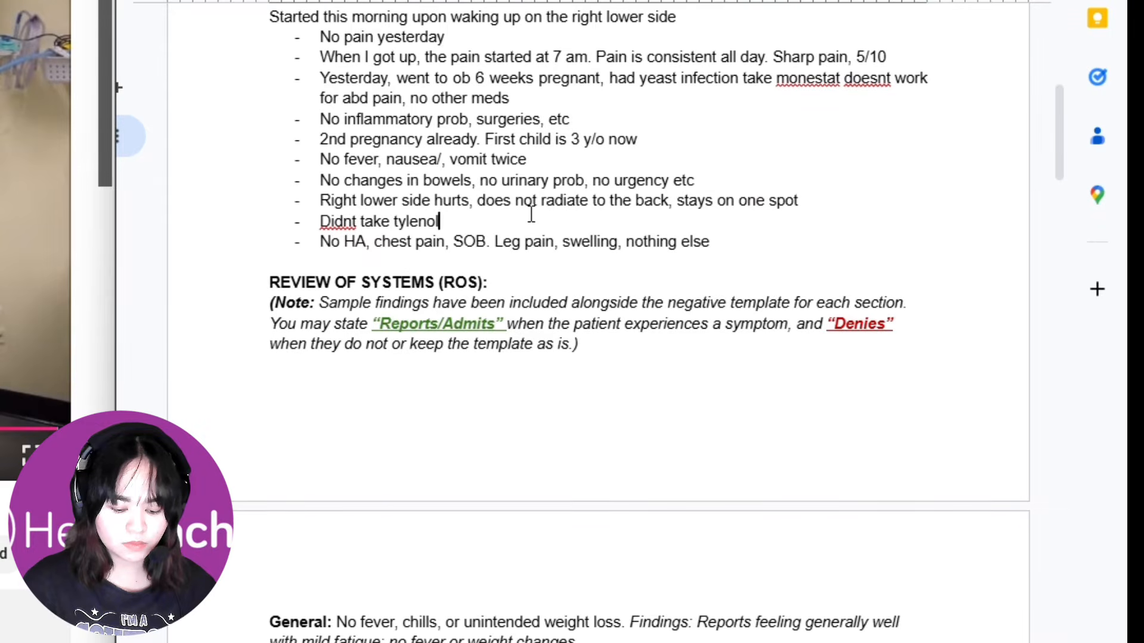
pyautogui.scroll(-3, 335, 356)
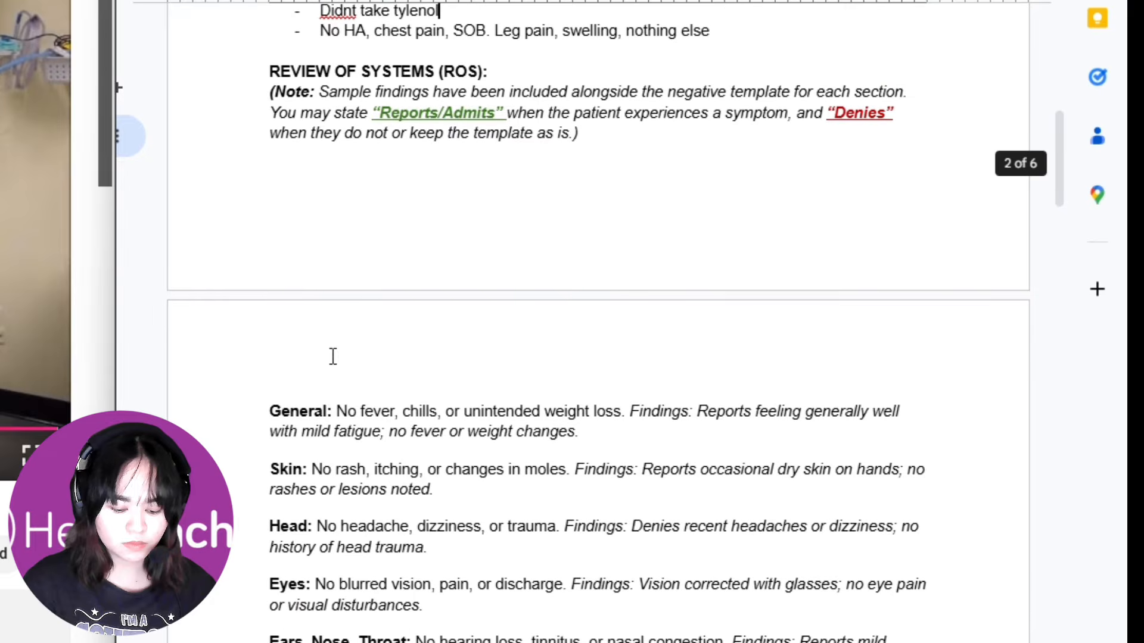
pyautogui.scroll(-3, 331, 252)
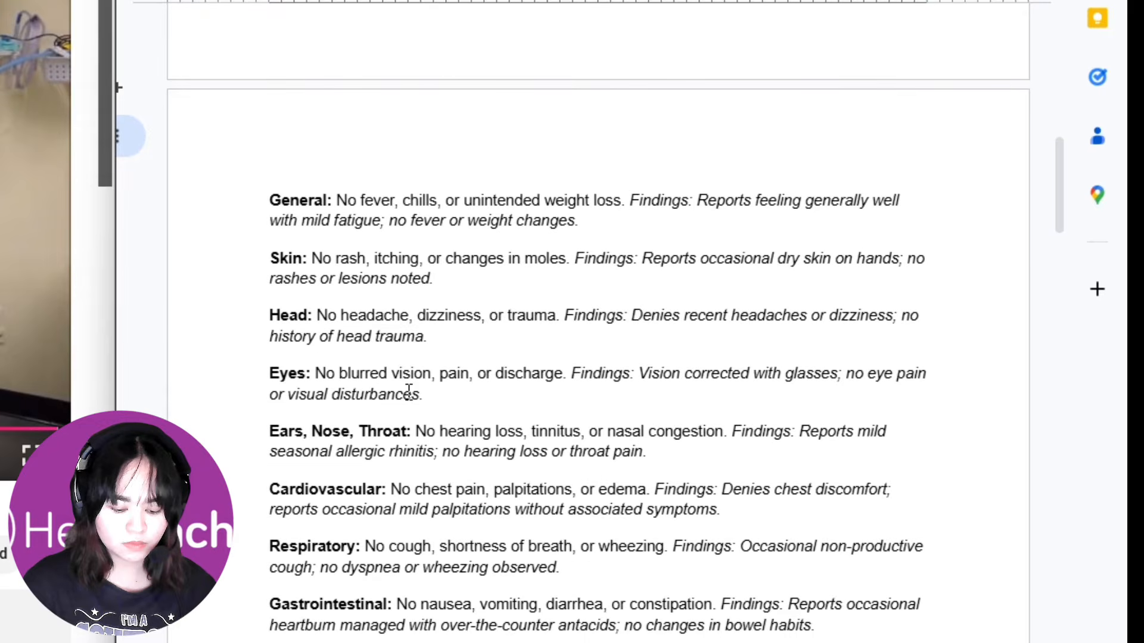
pyautogui.scroll(-2, 407, 388)
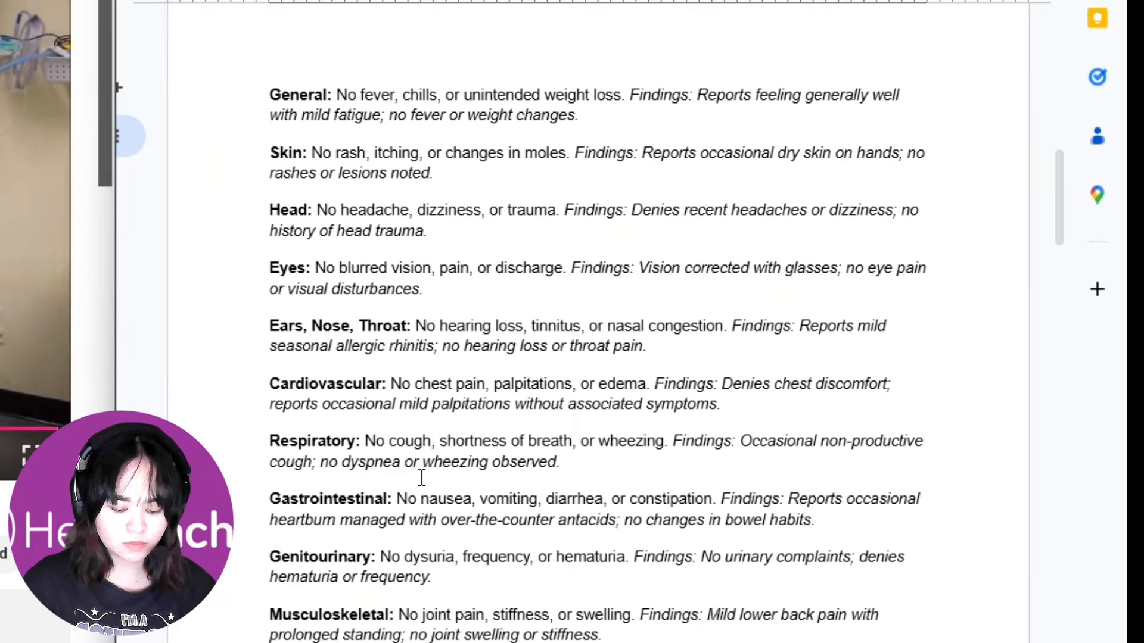
pyautogui.scroll(-1, 421, 479)
pyautogui.scroll(-1, 422, 479)
pyautogui.scroll(10, 409, 430)
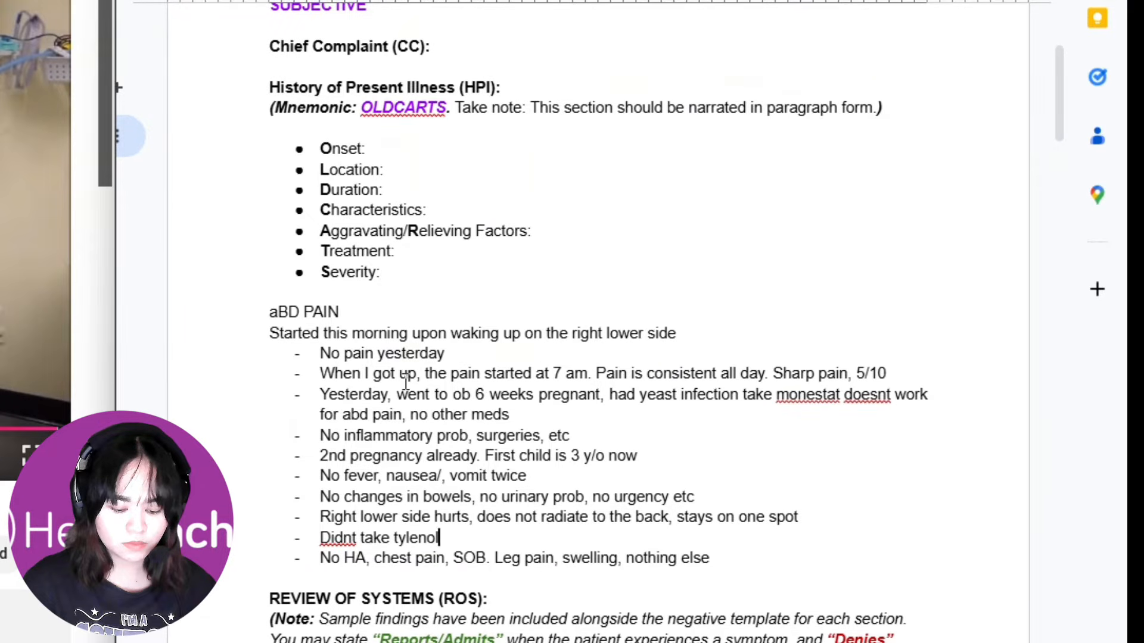
# Examine the Review of Systems entries for the system that matches the patient's abdominal complaint.
pyautogui.scroll(-10, 541, 383)
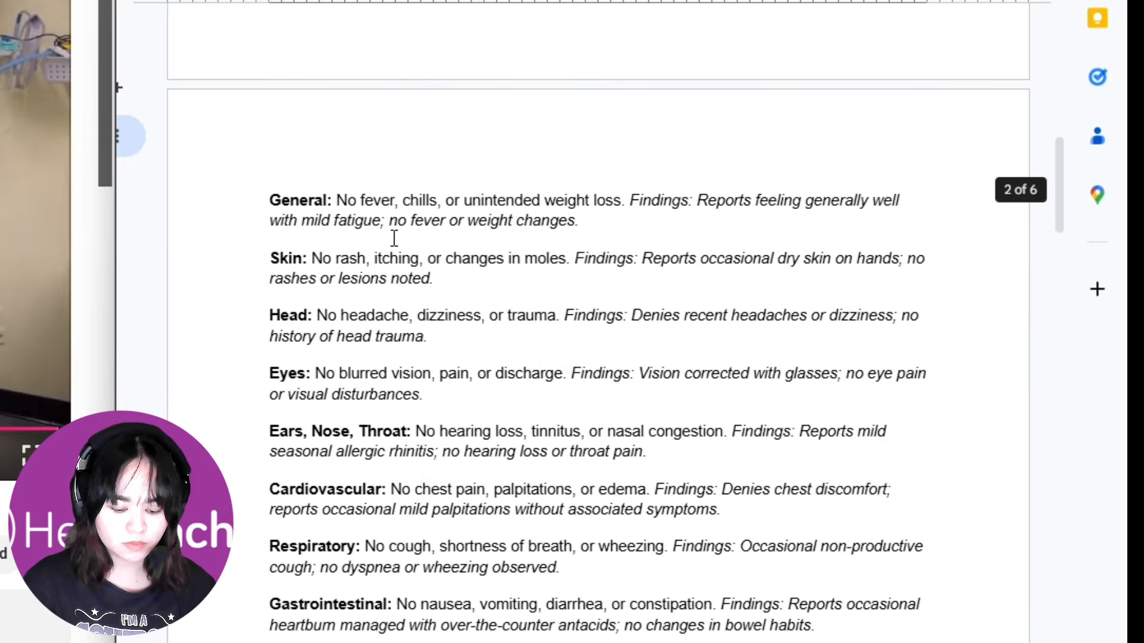
pyautogui.scroll(-2, 542, 493)
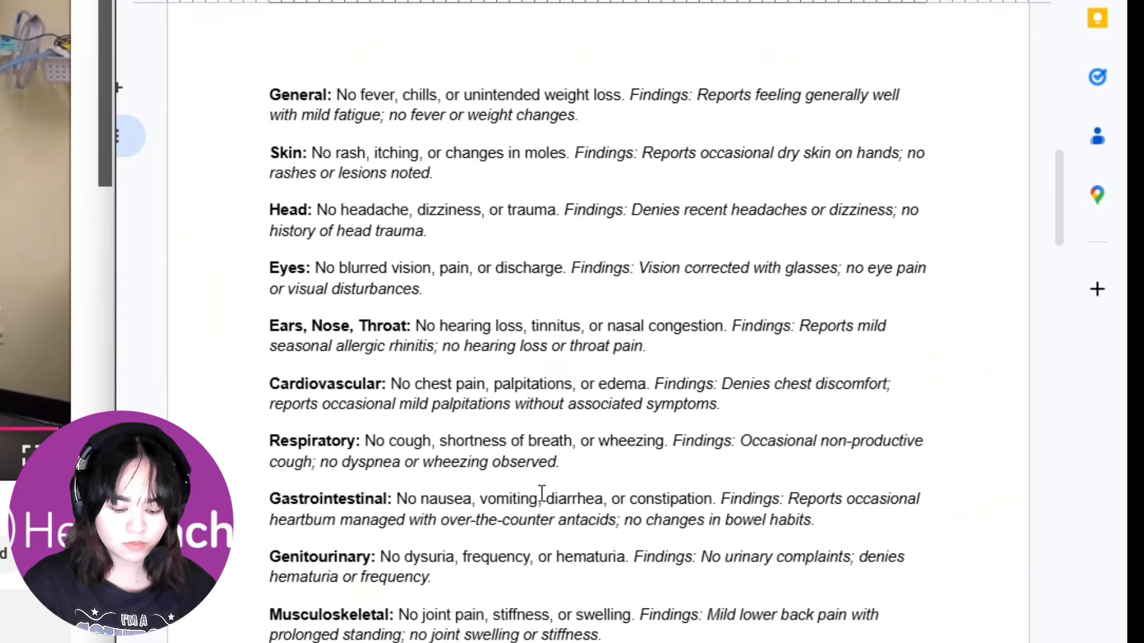
pyautogui.scroll(-1, 541, 493)
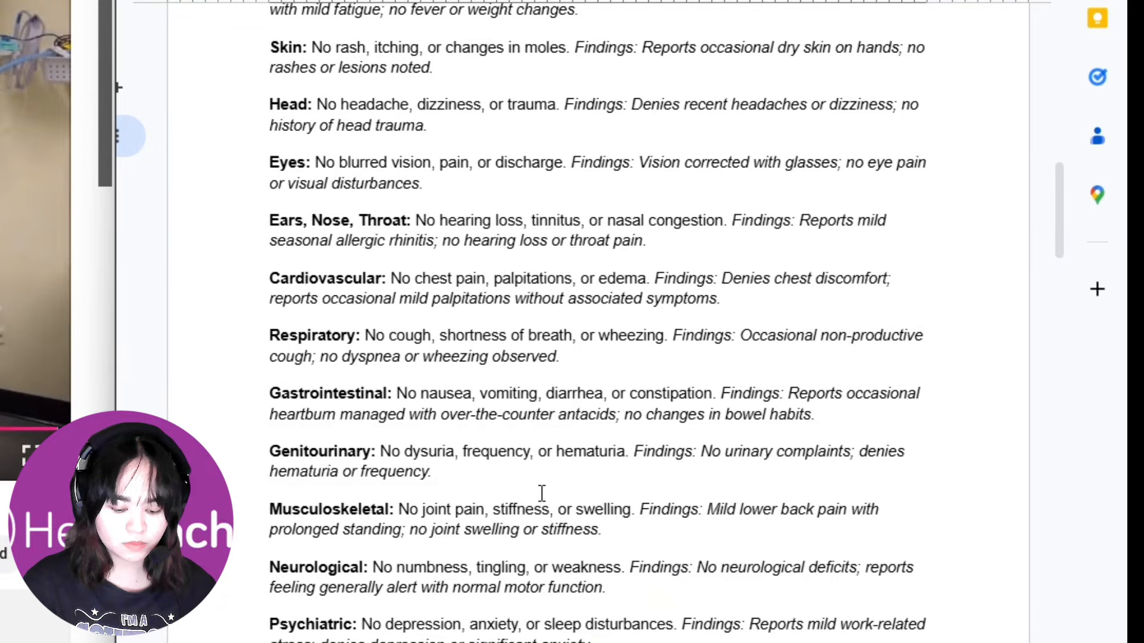
pyautogui.scroll(-3, 542, 492)
pyautogui.scroll(3, 542, 492)
pyautogui.scroll(2, 595, 322)
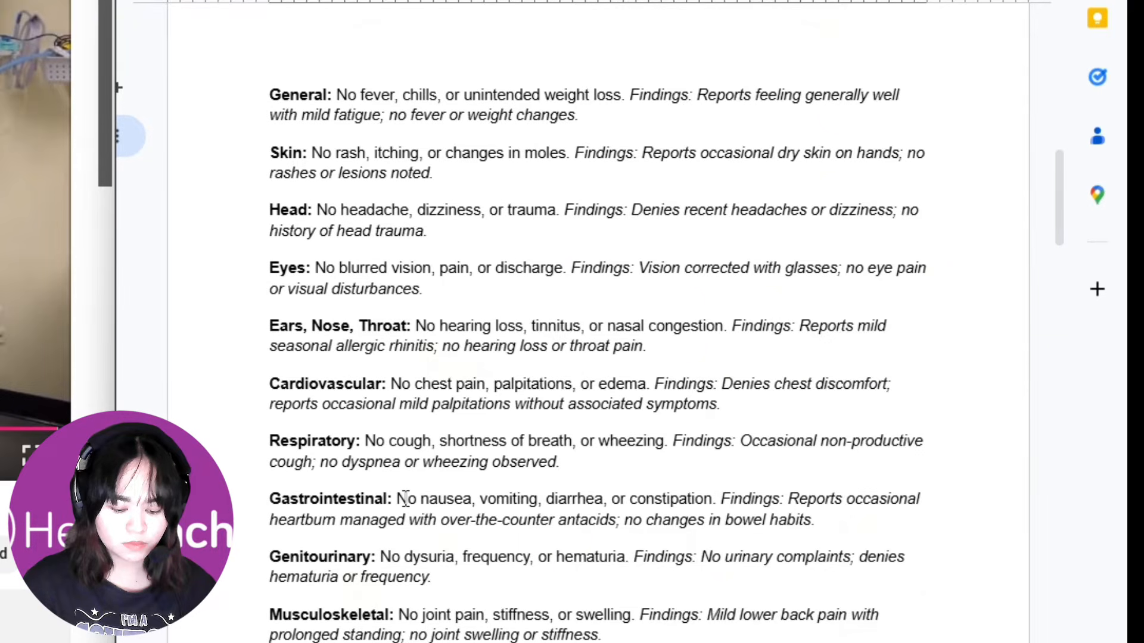
# Delete "No nausea, vomiting, diarrhea, or constipation. Findings:" from the Gastrointestinal entry in the Review of Systems.
pyautogui.scroll(11, 561, 521)
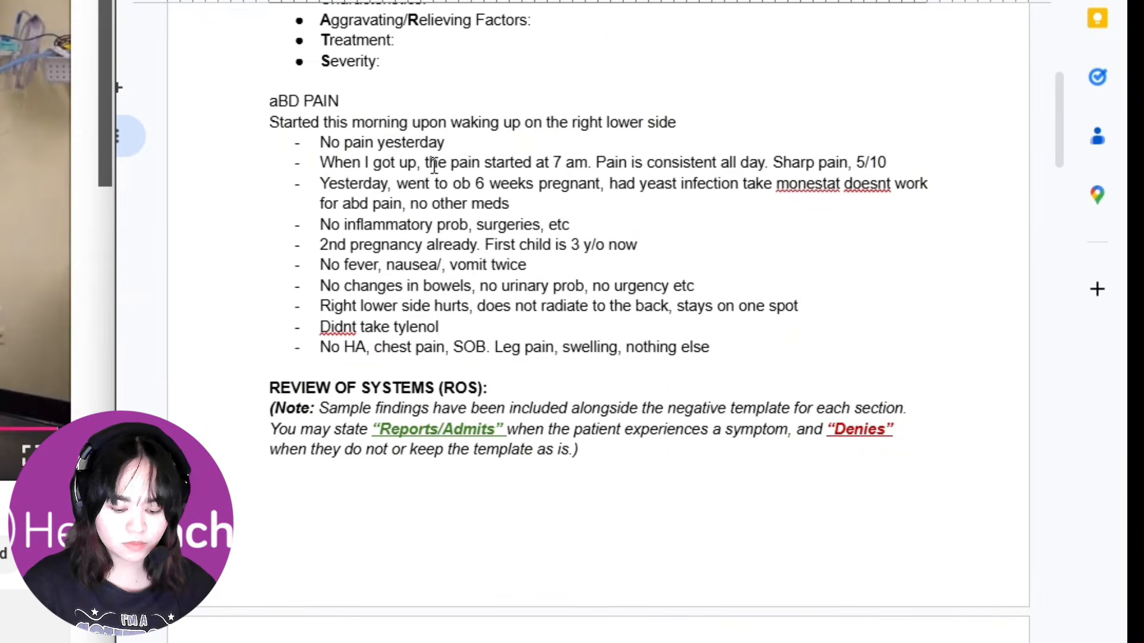
pyautogui.moveTo(451, 164); pyautogui.dragTo(477, 164)
pyautogui.scroll(-10, 521, 191)
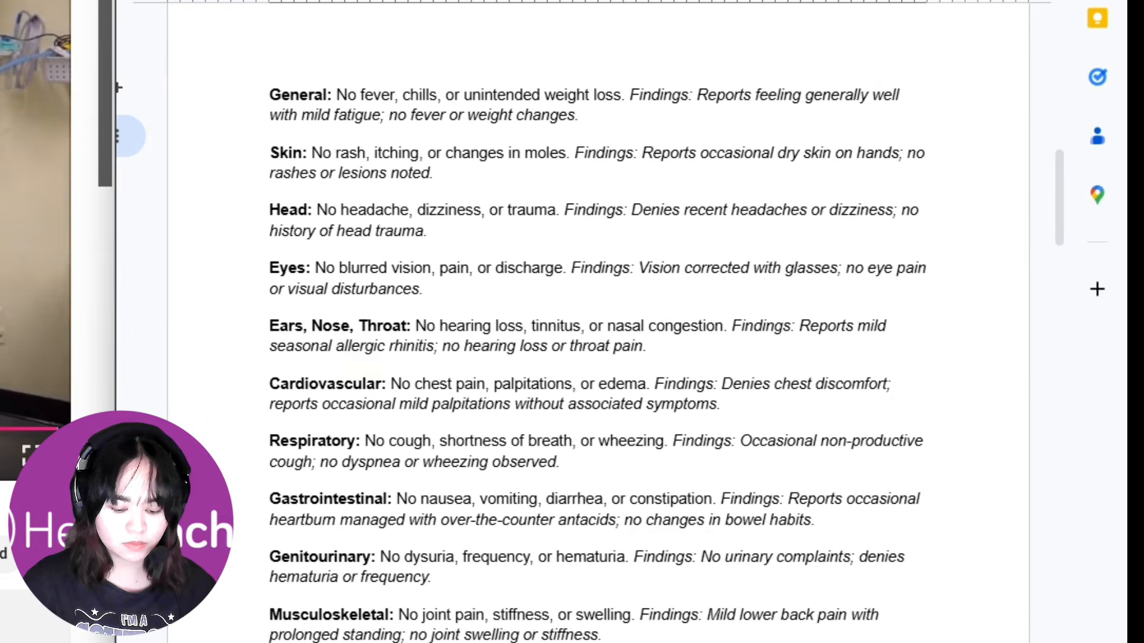
pyautogui.scroll(8, 376, 404)
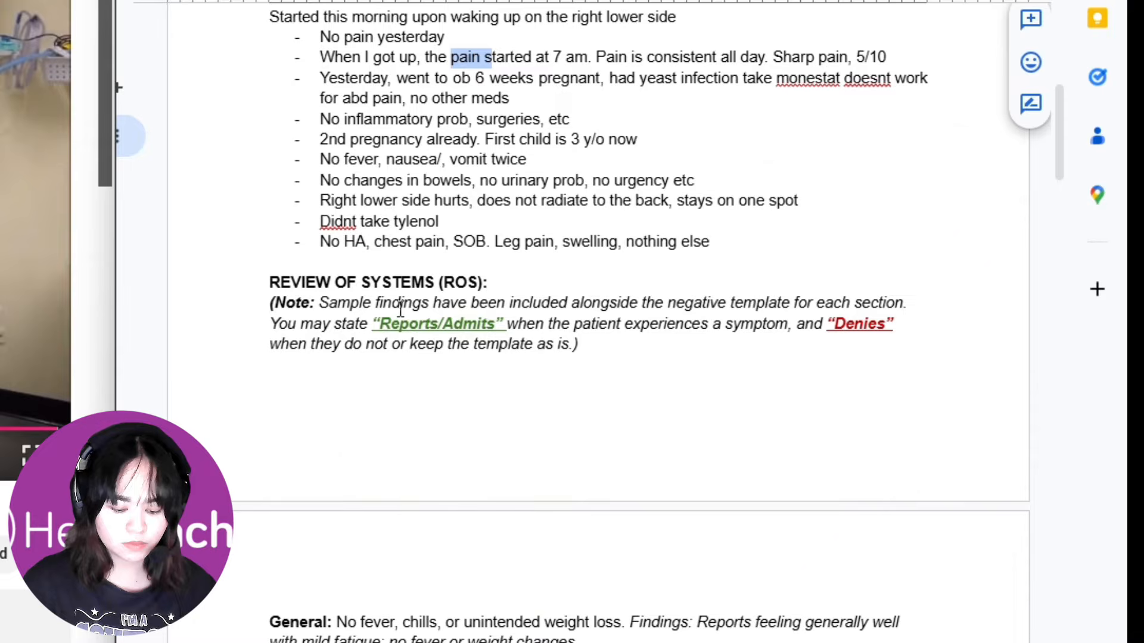
pyautogui.scroll(-2, 459, 333)
pyautogui.press('BackSpace')
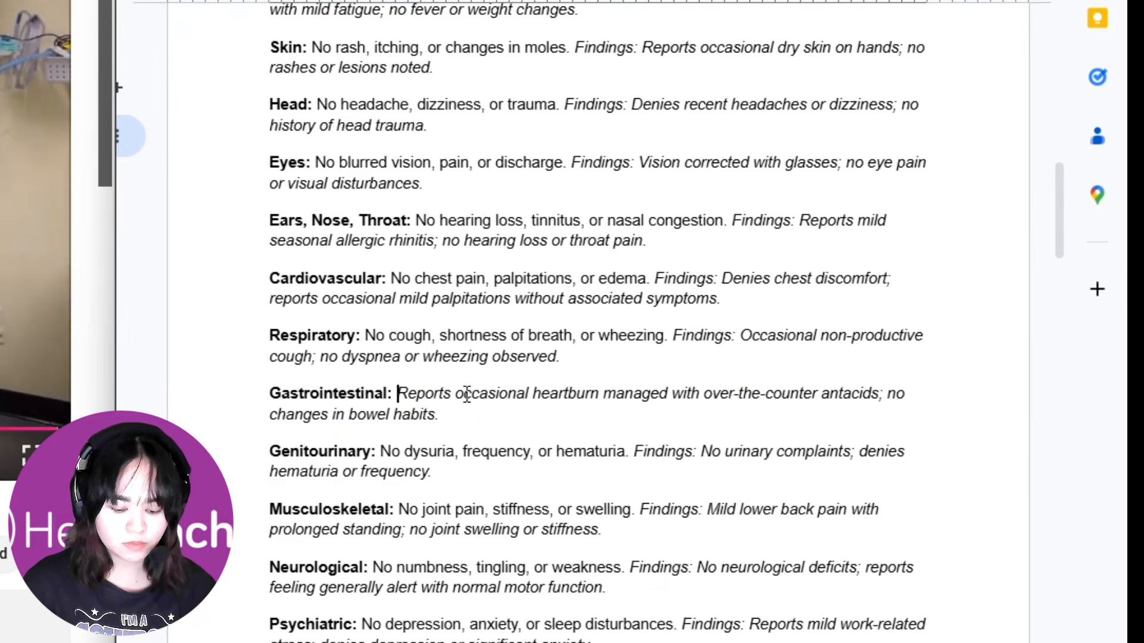
# Copy "the pain started at 7 am. Pain is consistent all day. Sharp pain, 5/10" from HPI to after "Reports" in the Gastrointestinal entry.
pyautogui.moveTo(457, 396); pyautogui.dragTo(533, 404)
pyautogui.scroll(15, 538, 401)
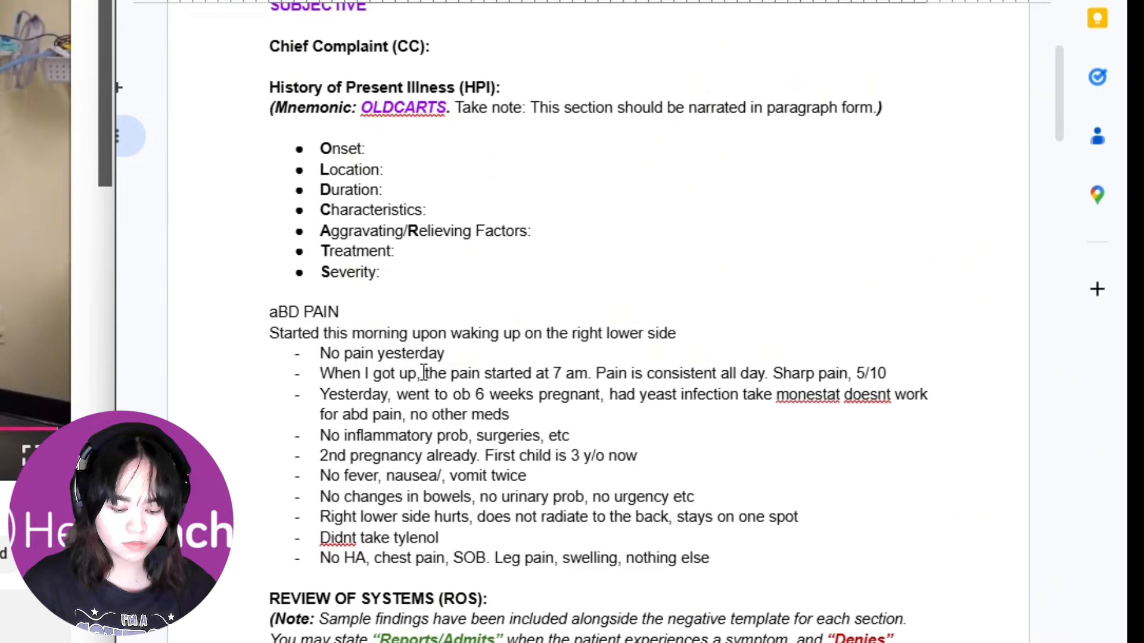
pyautogui.moveTo(421, 374); pyautogui.dragTo(895, 374)
pyautogui.hotkey('ctrl', 'c')
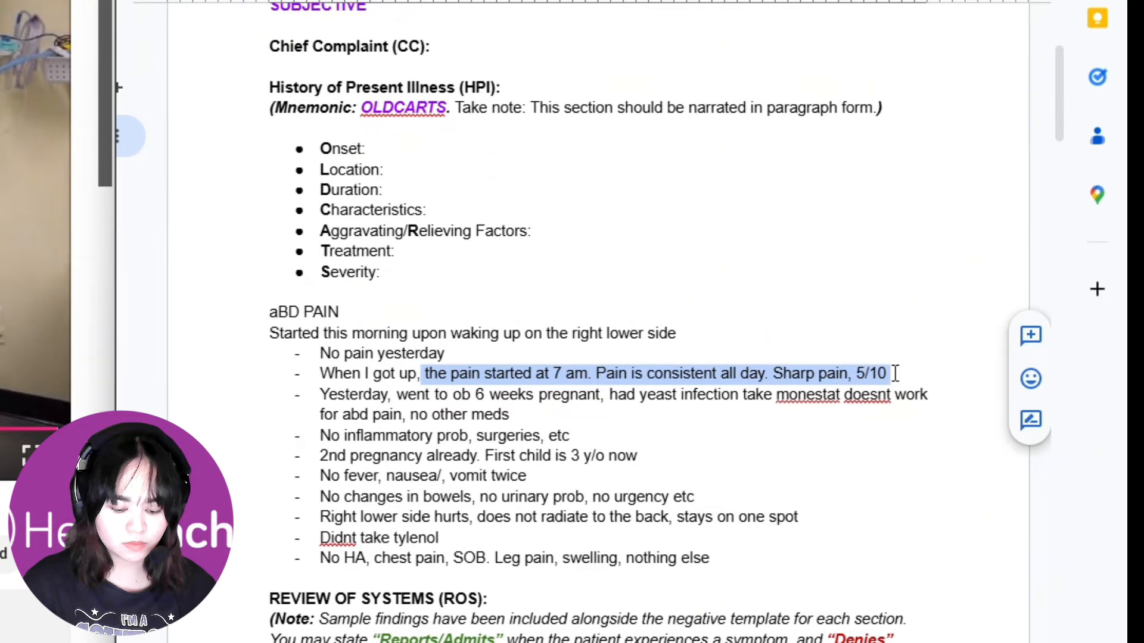
pyautogui.scroll(-15, 896, 374)
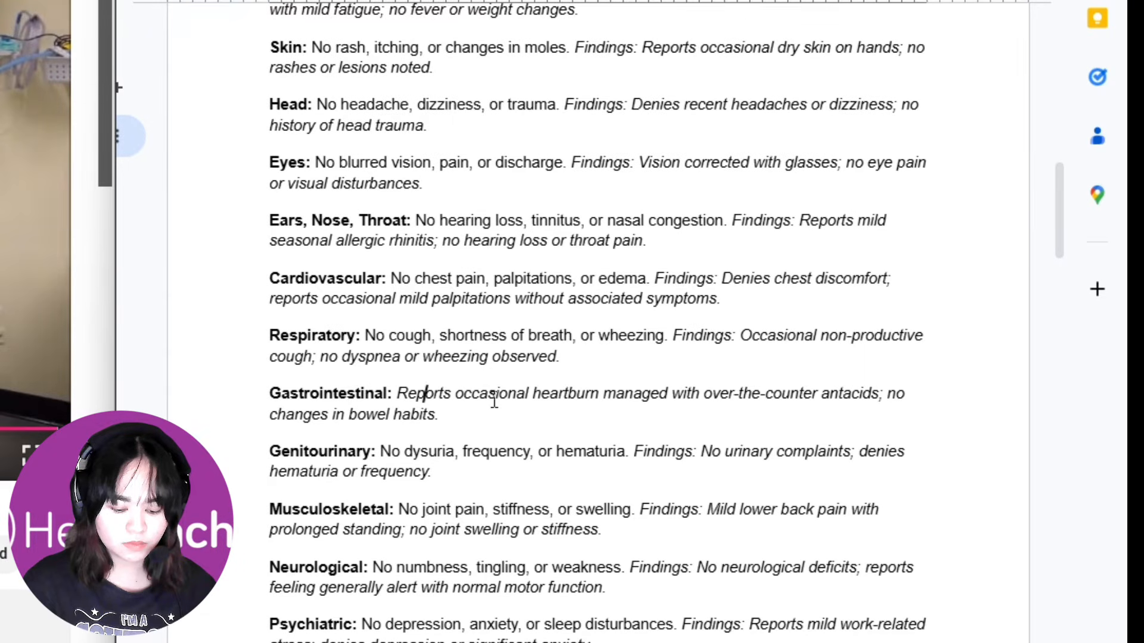
pyautogui.click(456, 397)
pyautogui.hotkey('ctrl', 'v')
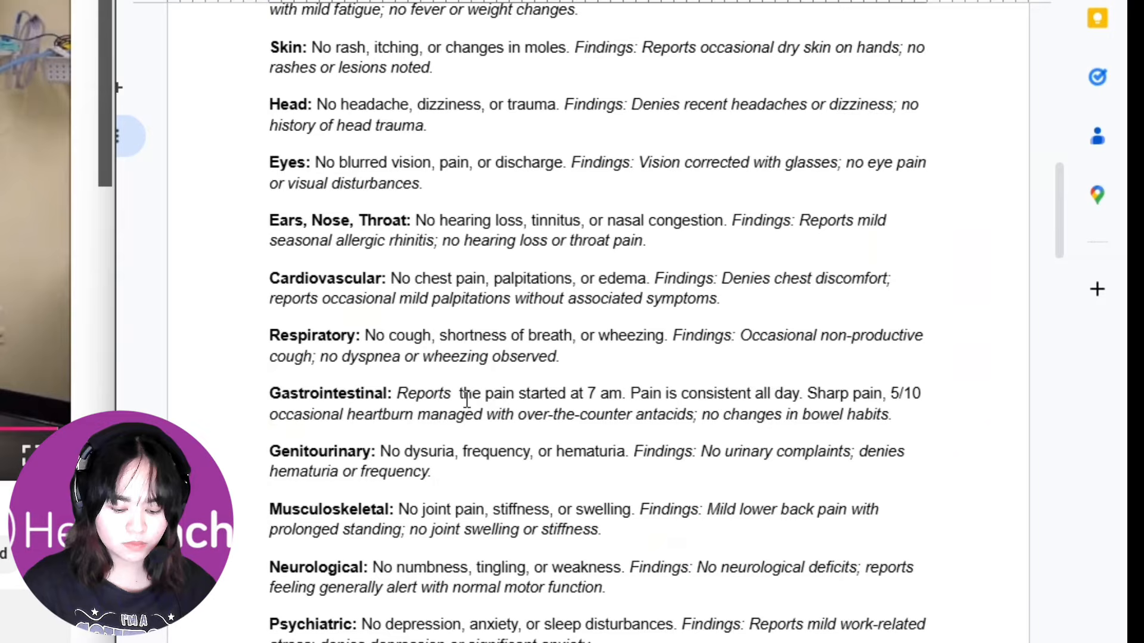
# Remove "the pain started at 7 am." and the extra space after "Reports" in the Gastrointestinal entry.
pyautogui.moveTo(463, 394); pyautogui.dragTo(633, 396)
pyautogui.press('BackSpace')
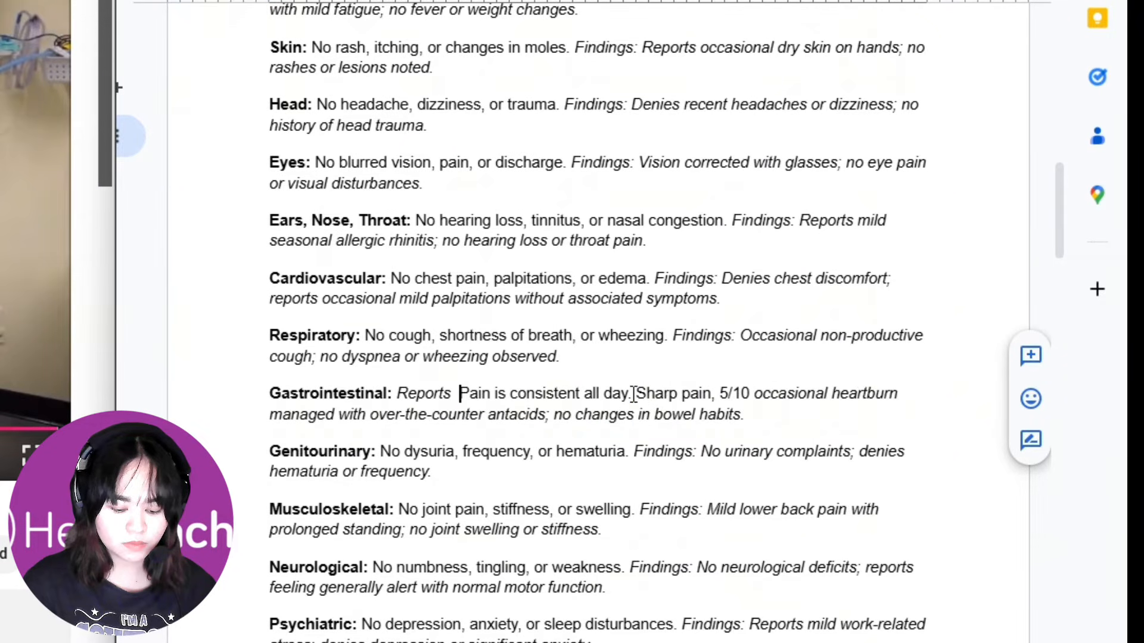
pyautogui.press('BackSpace')
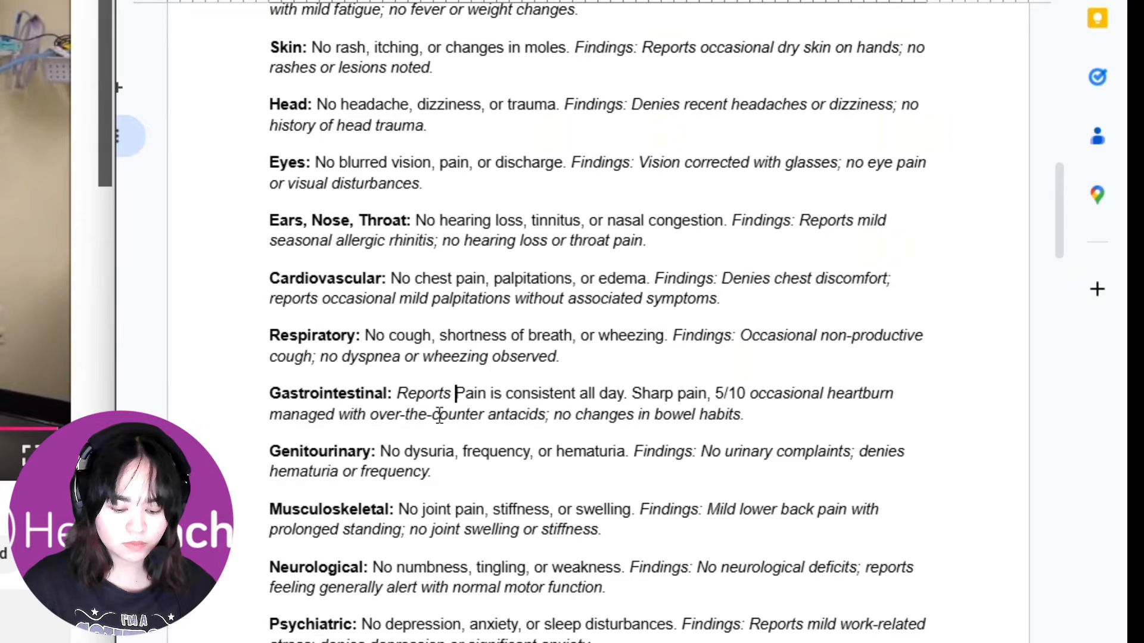
# Replace the copied pain wording before "5/10" in the Gastrointestinal entry with "sharp pain on the right lower quadrant,".
pyautogui.moveTo(456, 395); pyautogui.dragTo(471, 398)
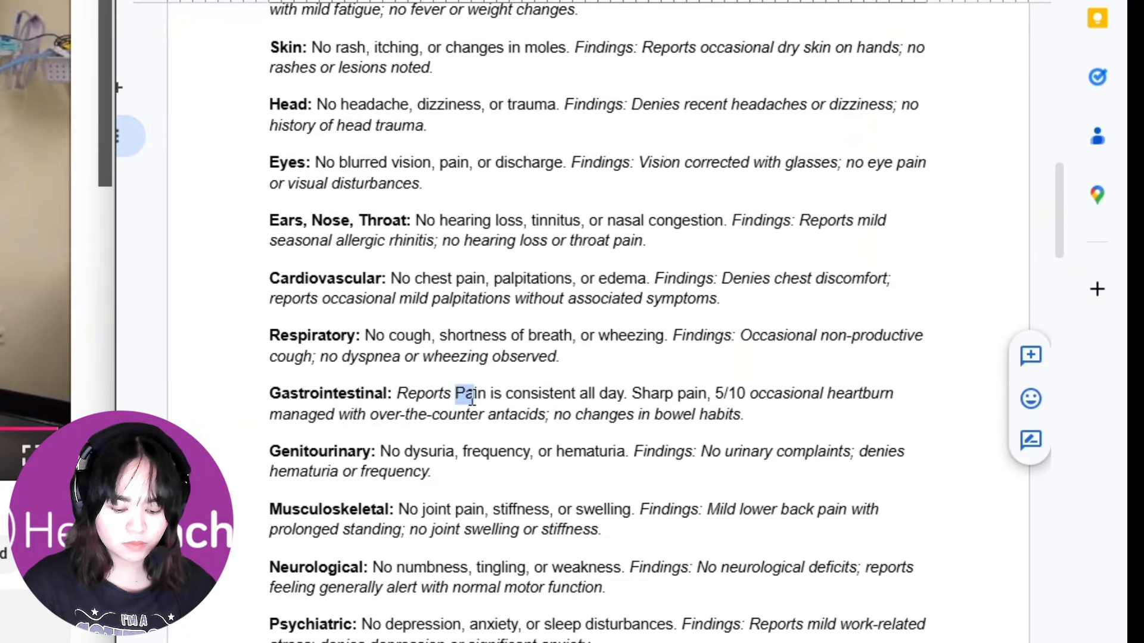
pyautogui.write('pa')
pyautogui.moveTo(455, 396); pyautogui.dragTo(566, 393)
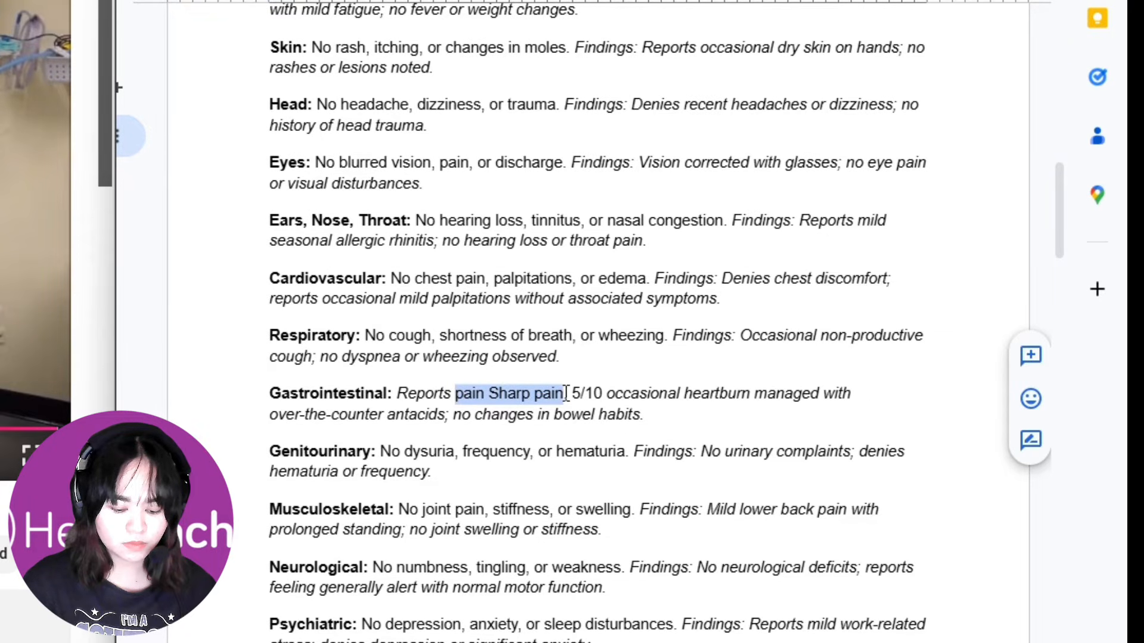
pyautogui.write('sharp pai')
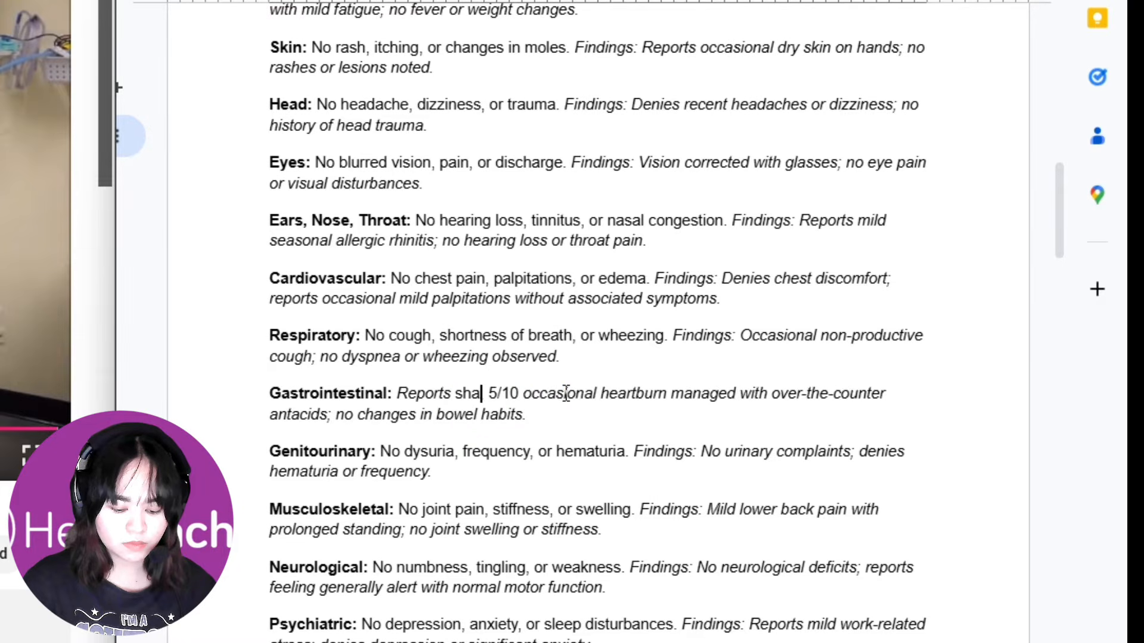
pyautogui.write('n')
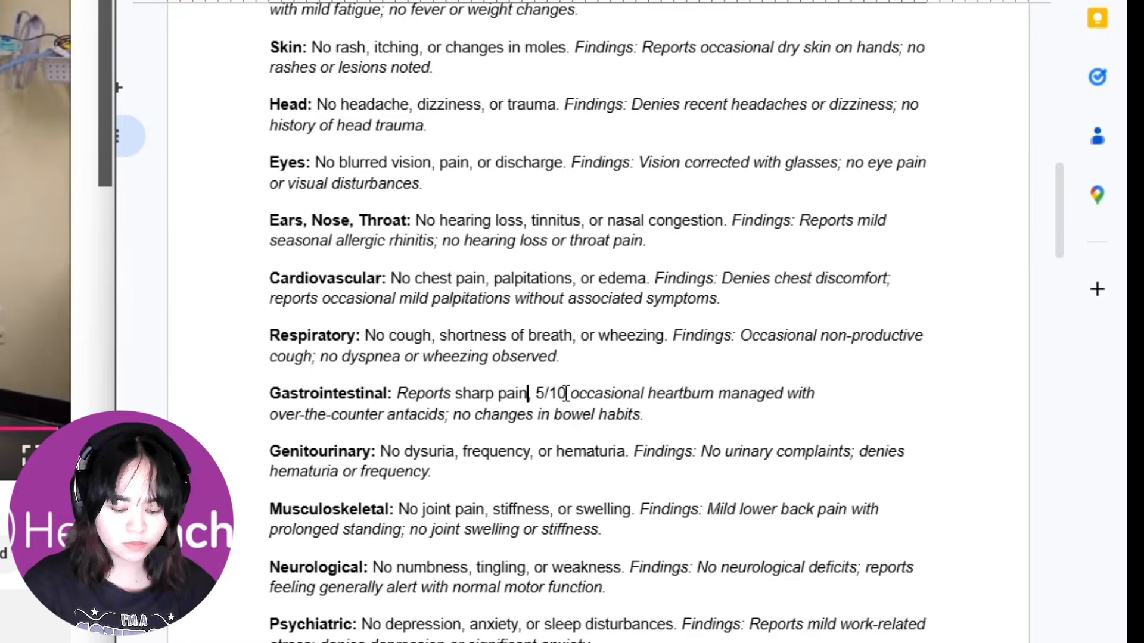
pyautogui.write(' on the ')
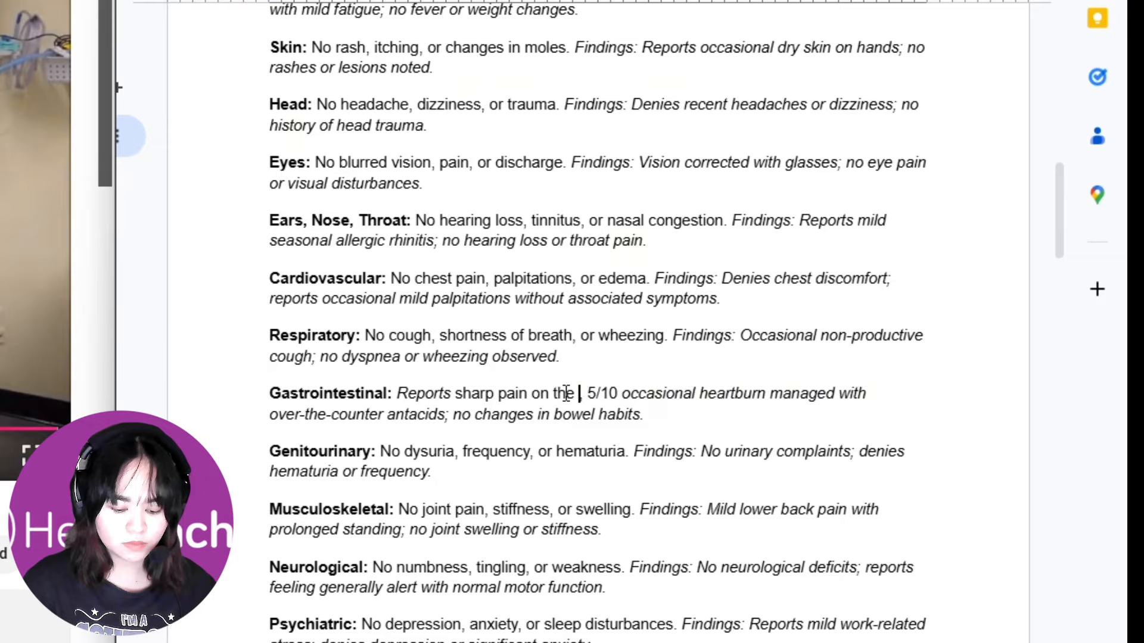
pyautogui.write('right lower')
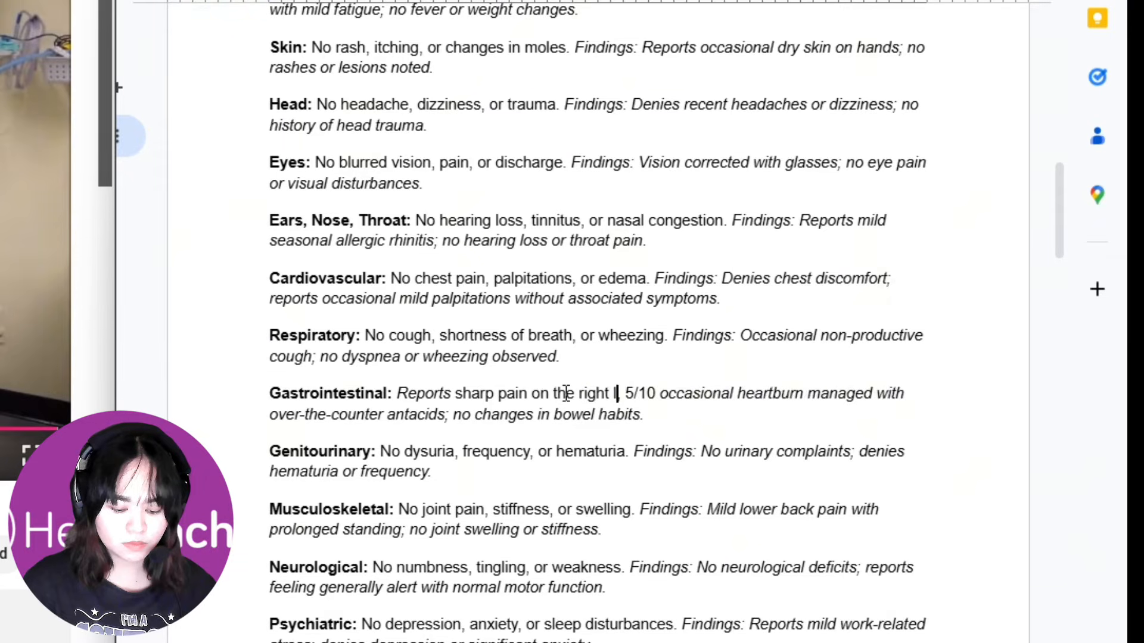
pyautogui.write(' quadra')
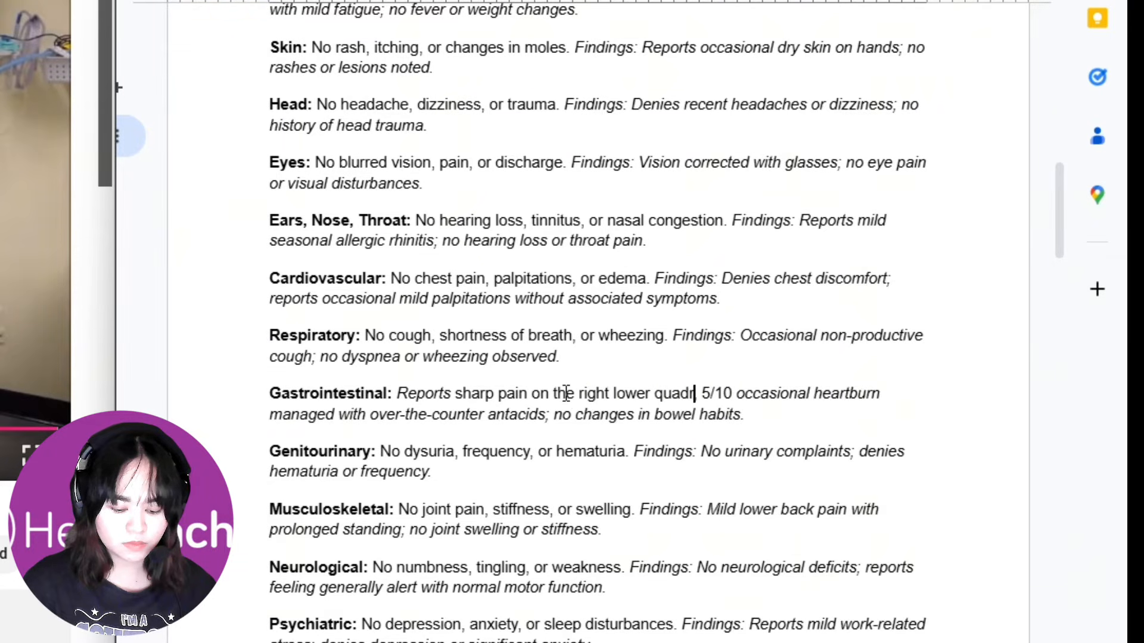
pyautogui.write('nt,')
# Compare the remaining Gastrointestinal text and the General entry with the abdominal pain notes in the HPI.
pyautogui.moveTo(716, 393); pyautogui.dragTo(704, 427)
pyautogui.scroll(12, 705, 426)
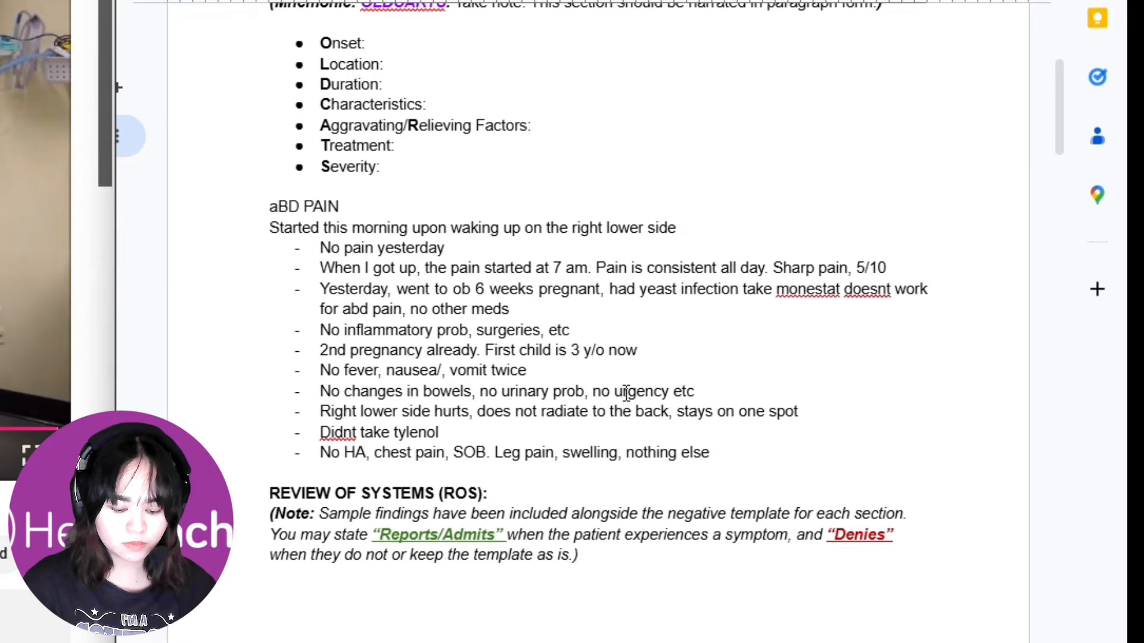
pyautogui.scroll(-8, 627, 393)
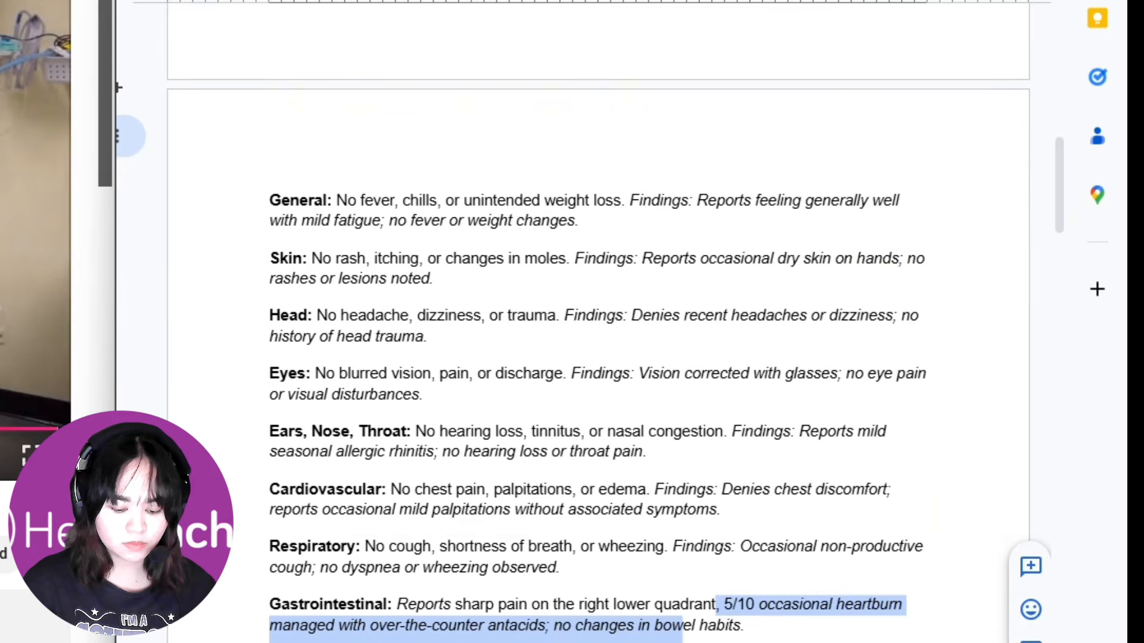
pyautogui.scroll(-4, 410, 474)
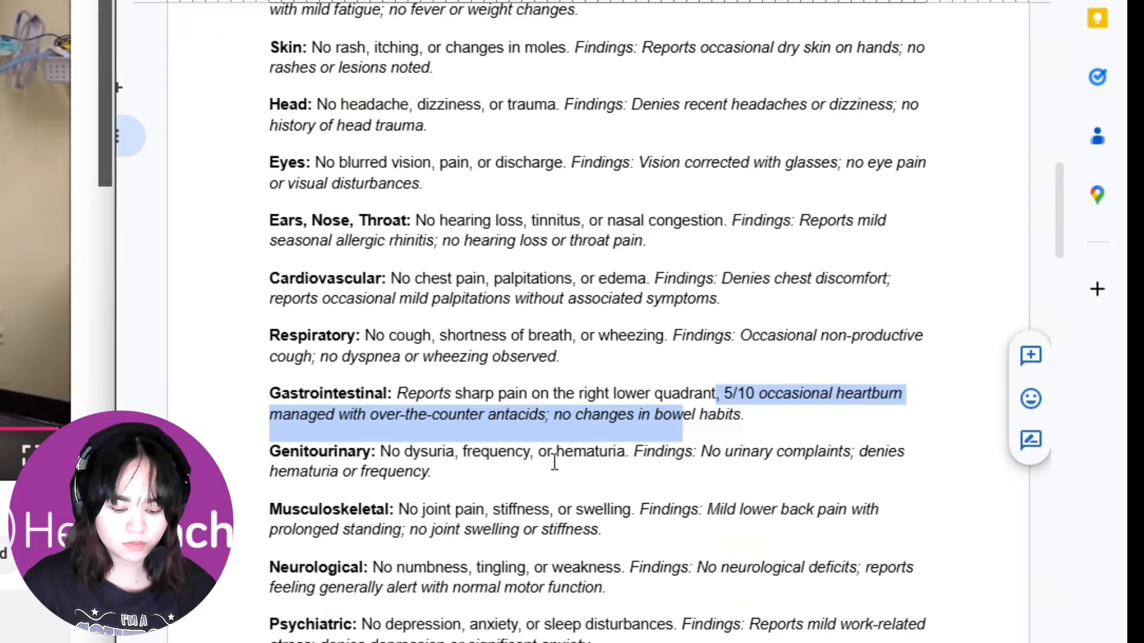
pyautogui.scroll(14, 554, 459)
pyautogui.scroll(-4, 460, 378)
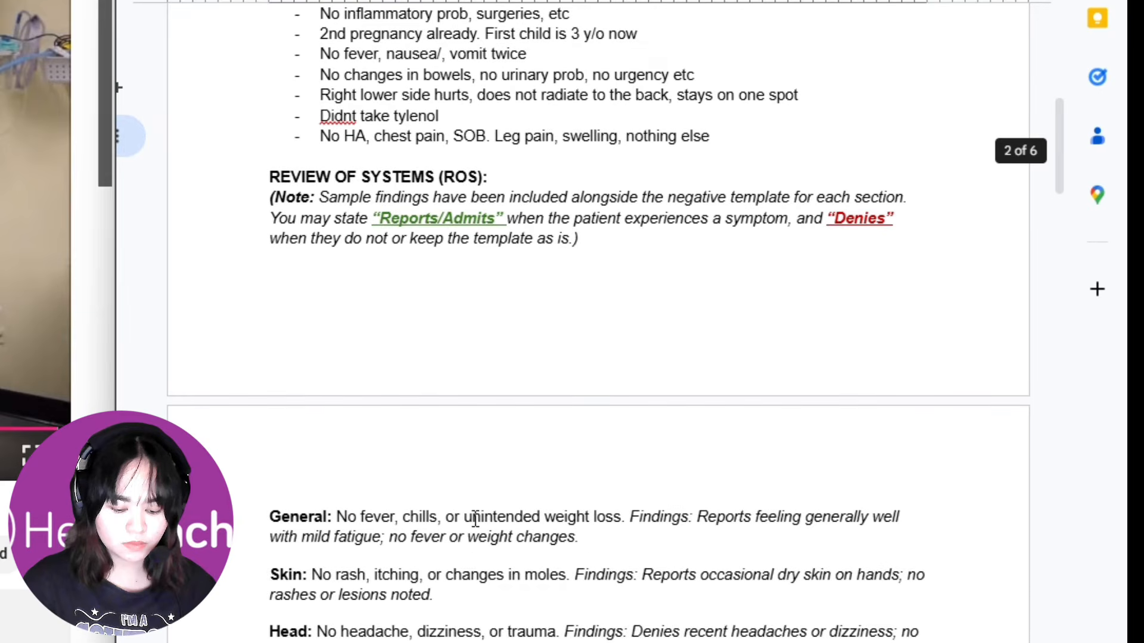
pyautogui.click(396, 517)
pyautogui.scroll(4, 351, 434)
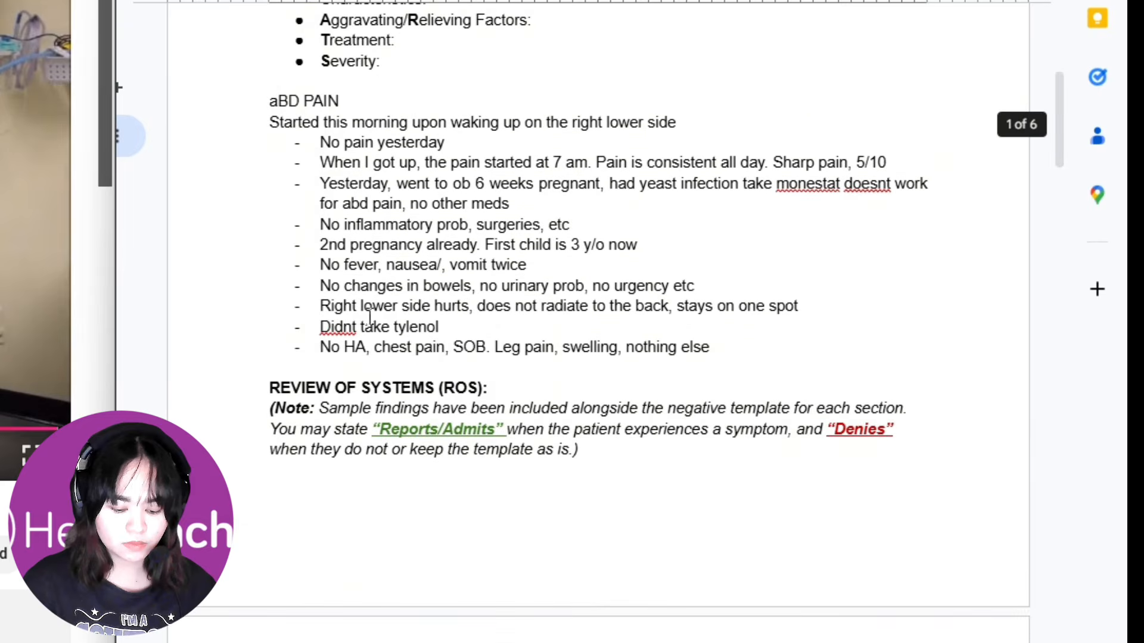
pyautogui.scroll(-4, 517, 634)
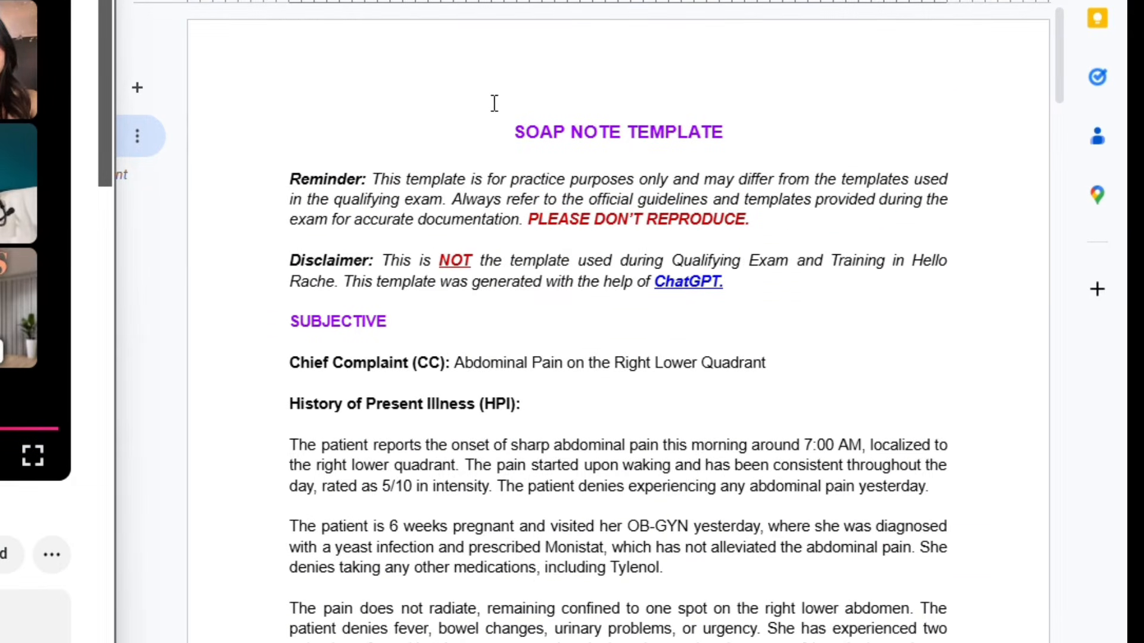
# Review the chief complaint and the narrated HPI paragraphs in the completed SOAP note.
pyautogui.scroll(-1, 505, 254)
pyautogui.scroll(1, 539, 290)
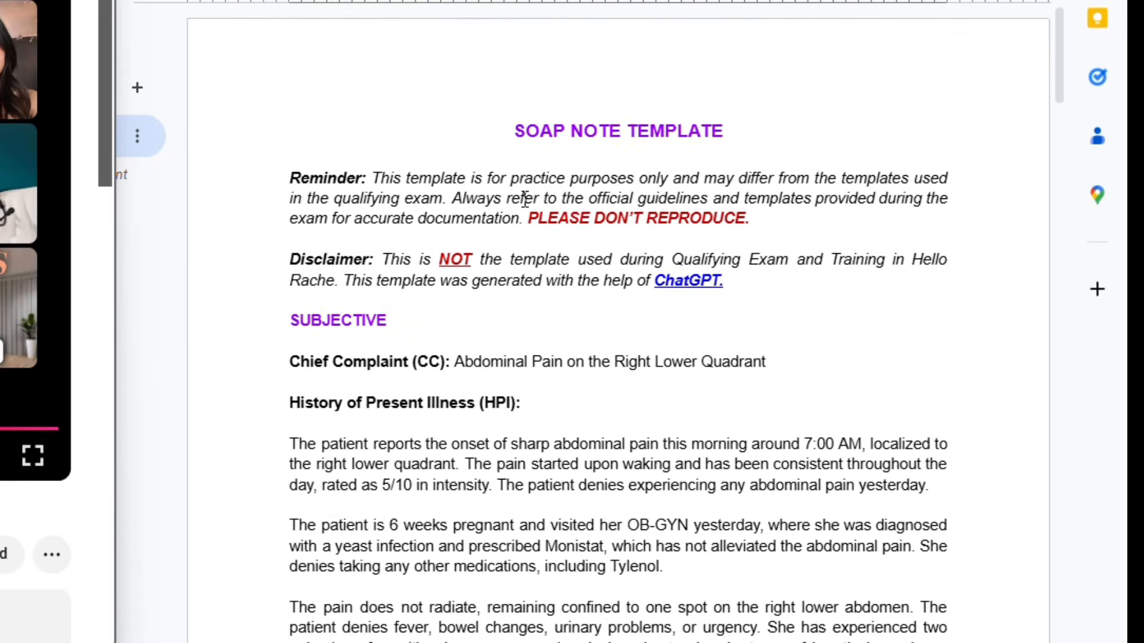
pyautogui.scroll(-3, 525, 198)
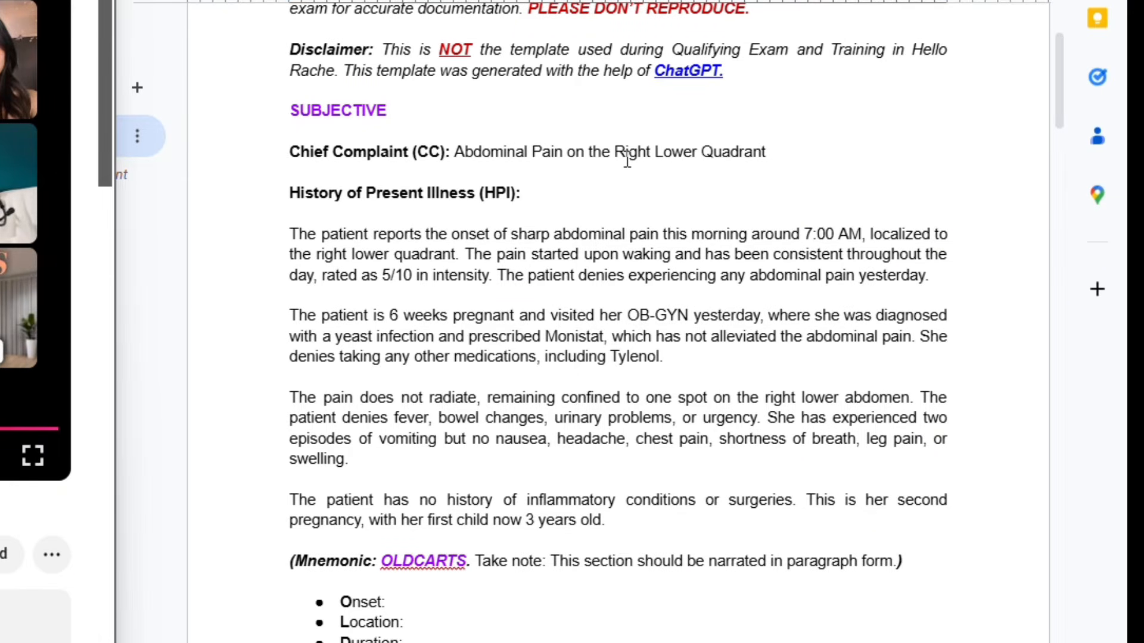
pyautogui.scroll(-7, 625, 161)
pyautogui.scroll(7, 598, 194)
pyautogui.scroll(-2, 293, 212)
pyautogui.scroll(2, 325, 226)
# Delete the OLDCARTS mnemonic, its bullet list and the raw abdominal pain notes between the HPI narrative and the Review of Systems.
pyautogui.scroll(-9, 348, 230)
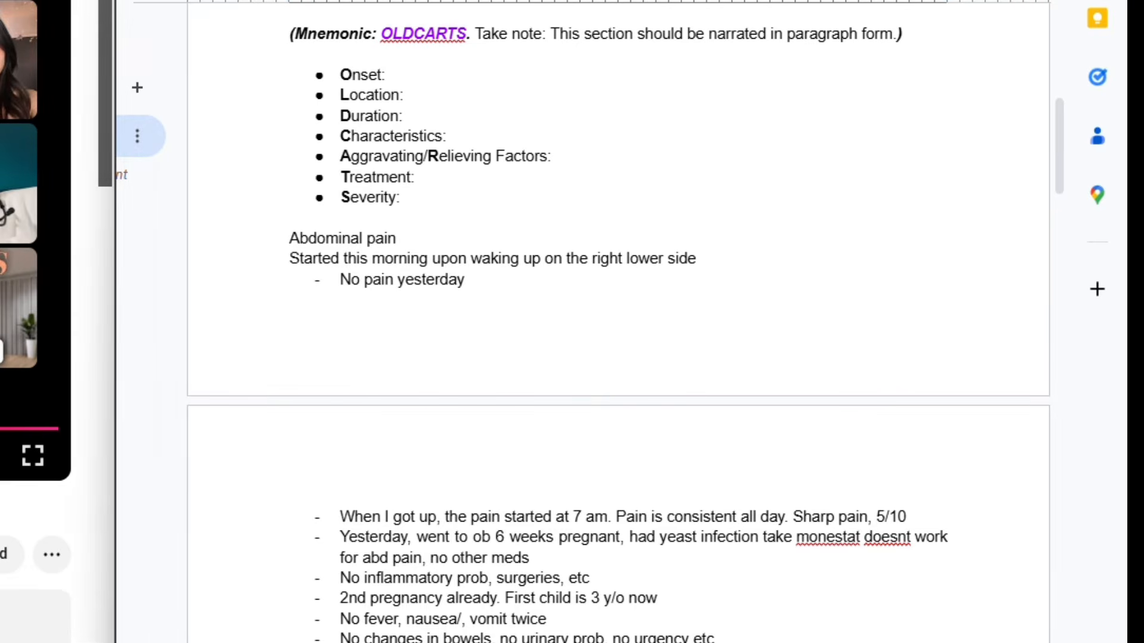
pyautogui.moveTo(715, 642); pyautogui.dragTo(291, 361)
pyautogui.scroll(3, 342, 496)
pyautogui.scroll(1, 324, 480)
pyautogui.scroll(2, 288, 373)
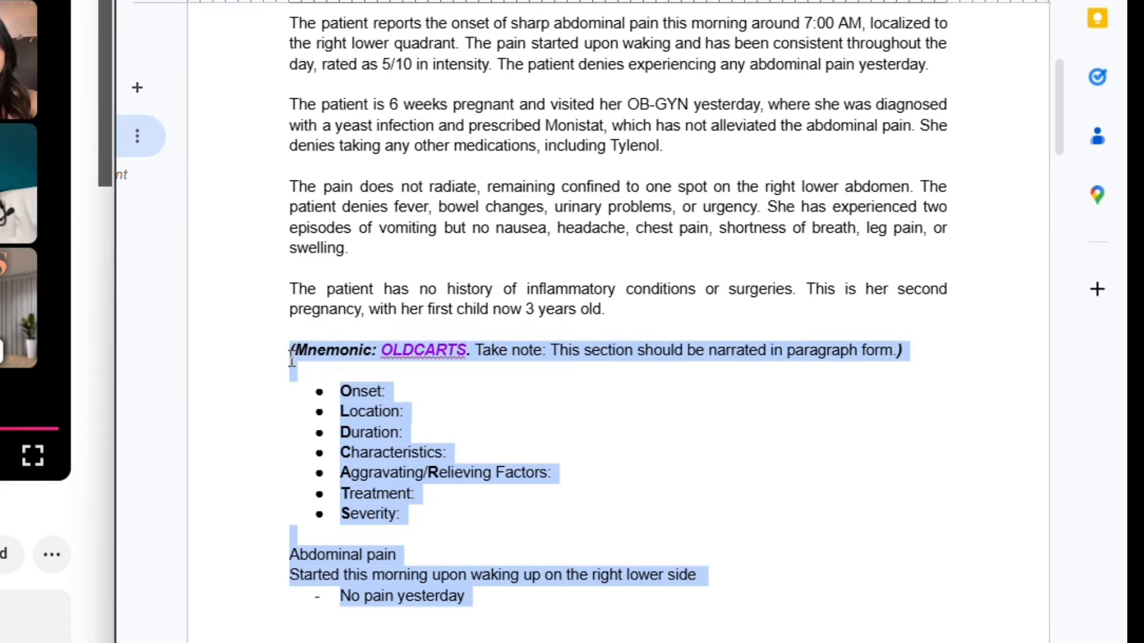
pyautogui.press('BackSpace')
pyautogui.press('BackSpace')
pyautogui.press('BackSpace')
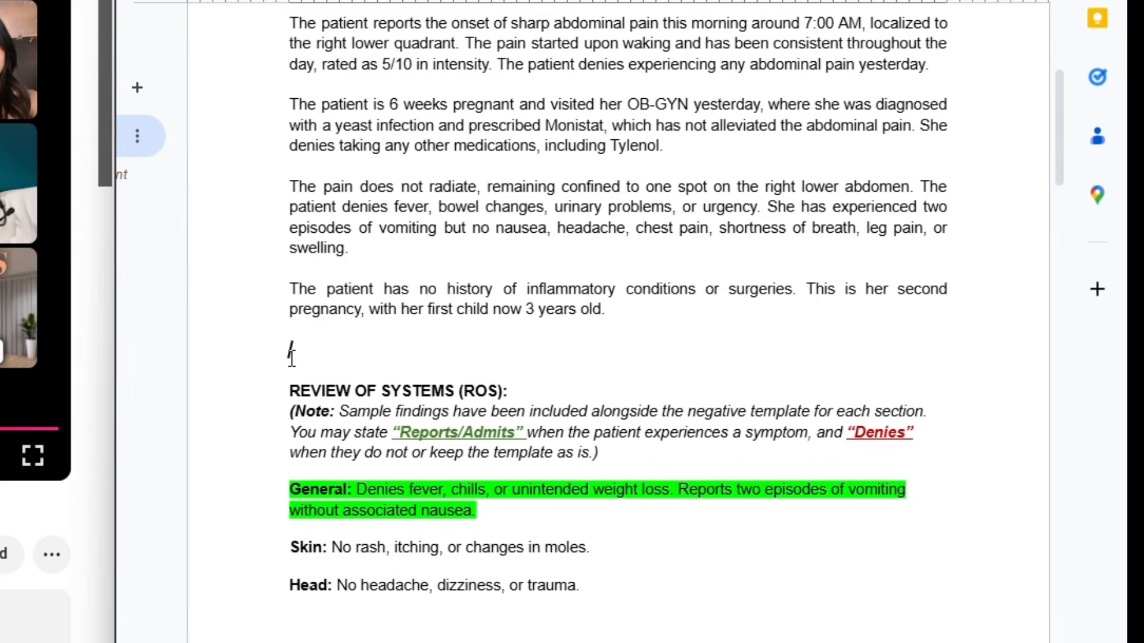
pyautogui.press('BackSpace')
# Review the HPI narrative and the Review of Systems note on when to use "Reports/Admits" or "Denies".
pyautogui.scroll(3, 349, 268)
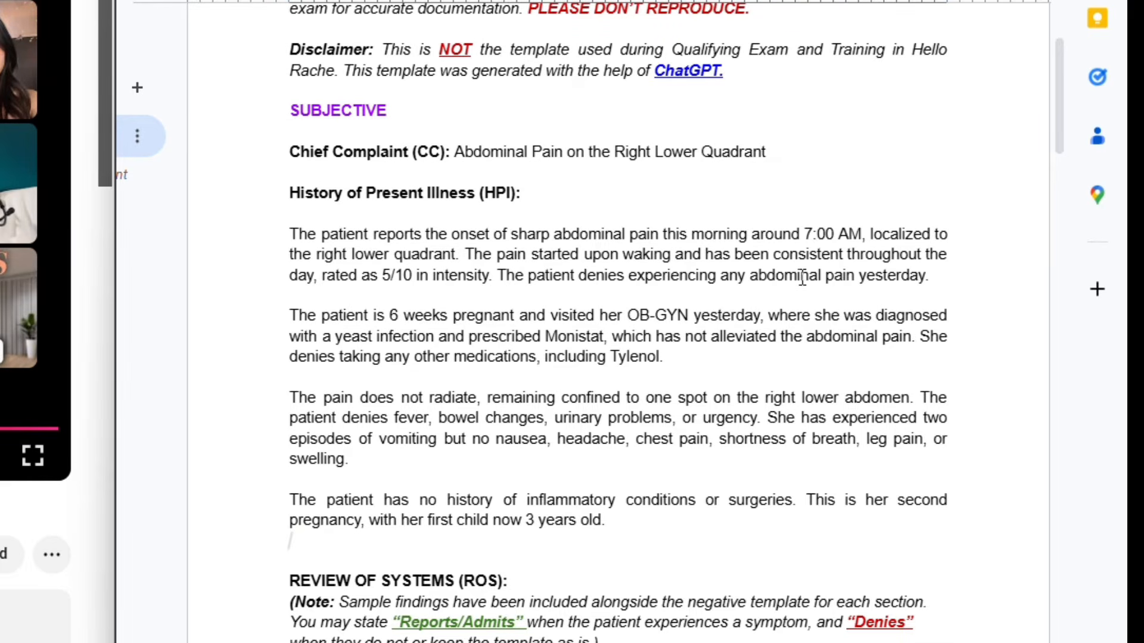
pyautogui.scroll(-2, 802, 278)
pyautogui.scroll(-3, 477, 164)
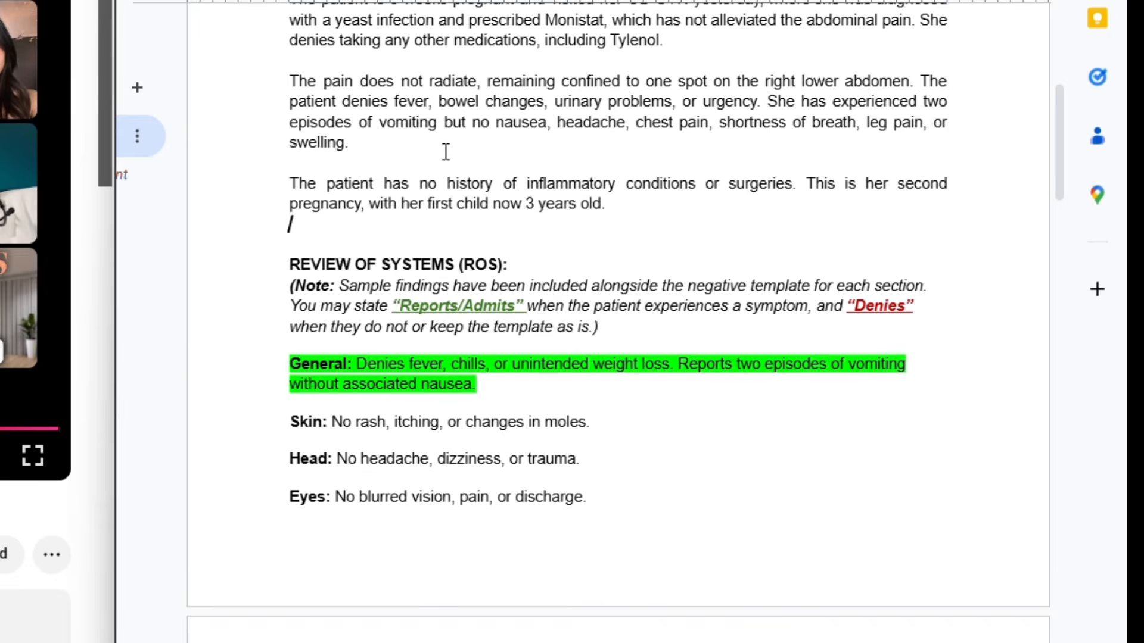
pyautogui.scroll(-2, 472, 201)
pyautogui.scroll(5, 632, 285)
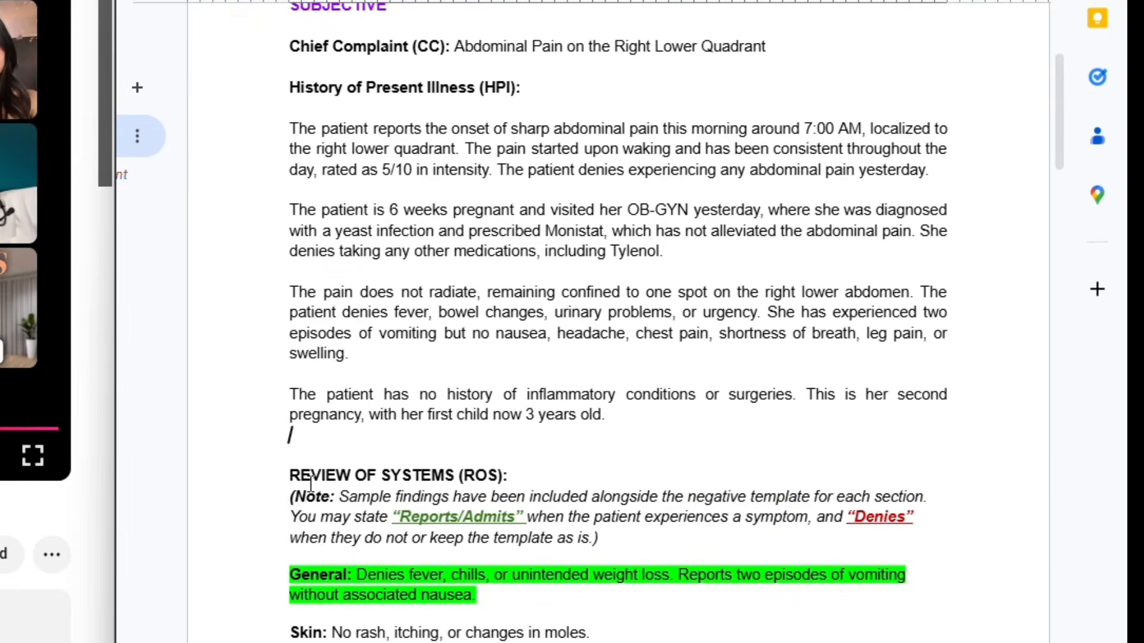
pyautogui.moveTo(290, 497); pyautogui.dragTo(607, 538)
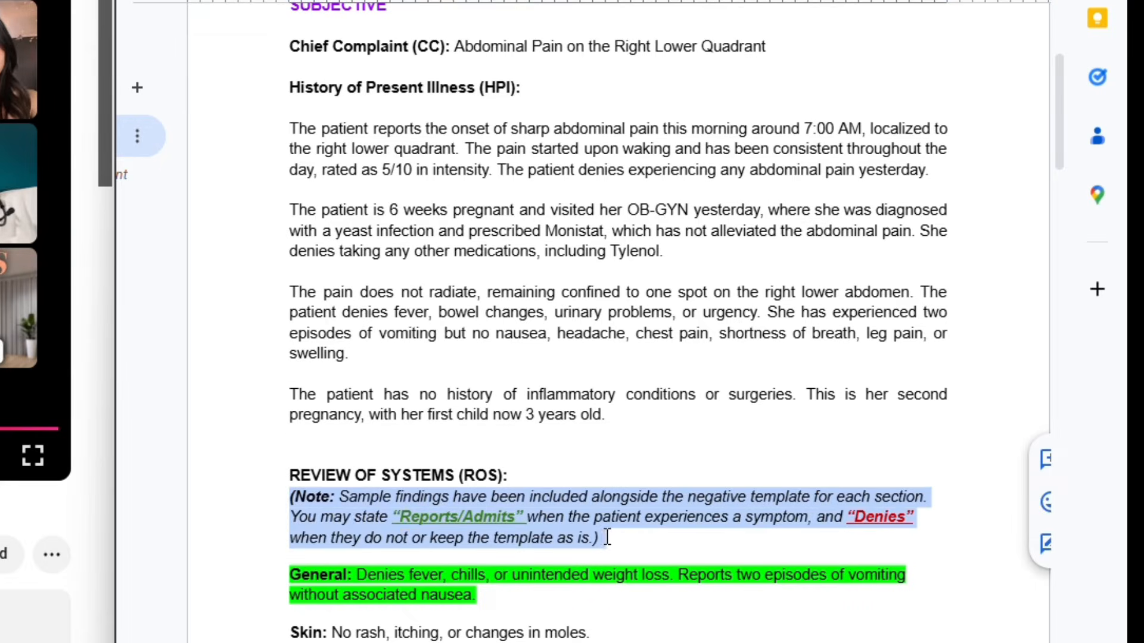
pyautogui.click(622, 539)
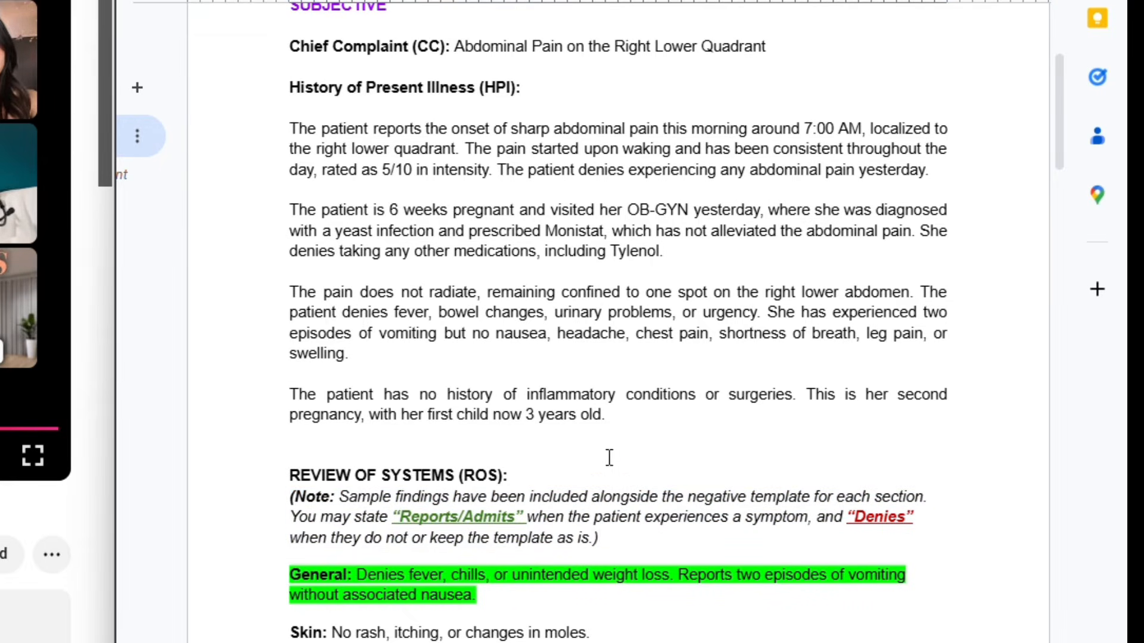
# Examine the completed Review of Systems, especially the highlighted General, Gastrointestinal and Genitourinary entries, and continue into the Objective section.
pyautogui.scroll(-4, 544, 395)
pyautogui.scroll(-5, 413, 334)
pyautogui.scroll(2, 466, 390)
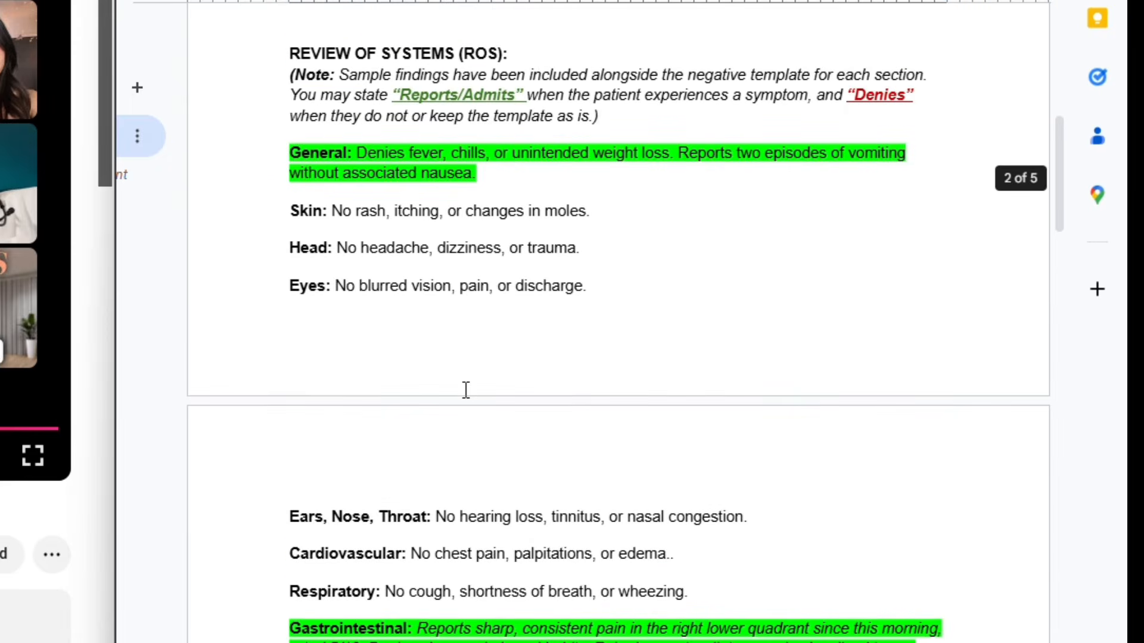
pyautogui.scroll(3, 545, 276)
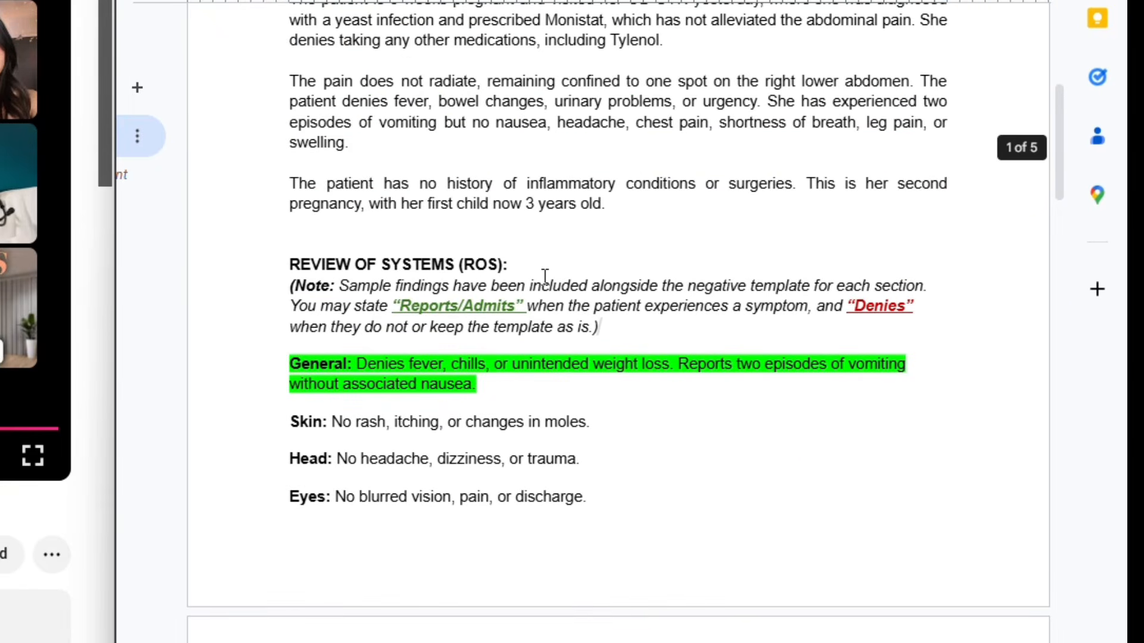
pyautogui.scroll(3, 545, 276)
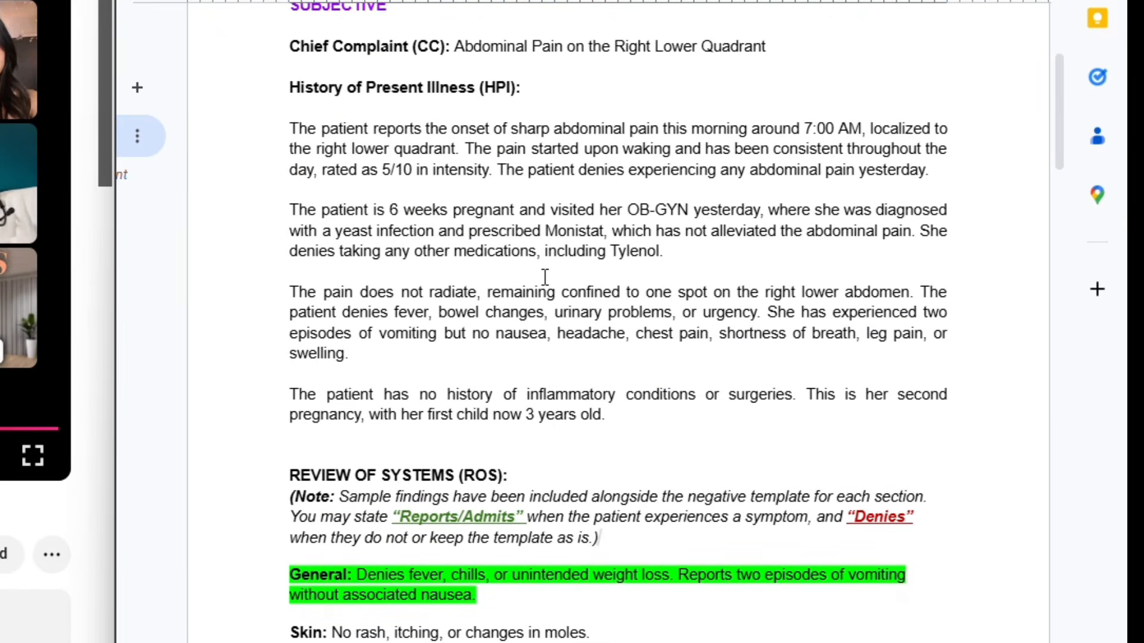
pyautogui.scroll(-5, 544, 276)
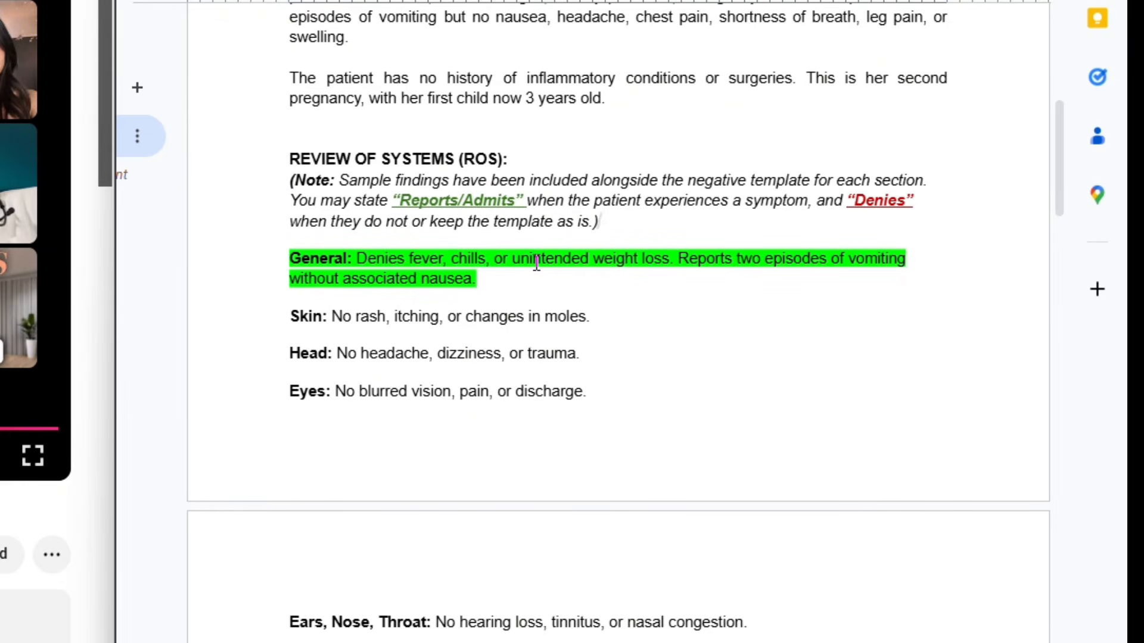
pyautogui.scroll(-2, 662, 262)
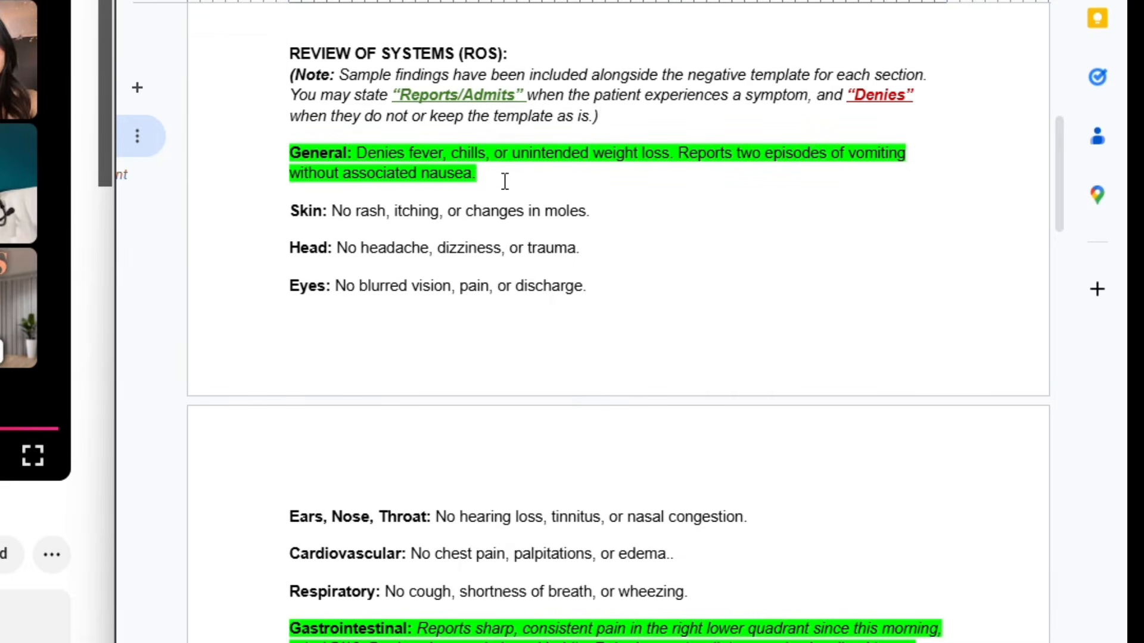
pyautogui.scroll(-4, 507, 183)
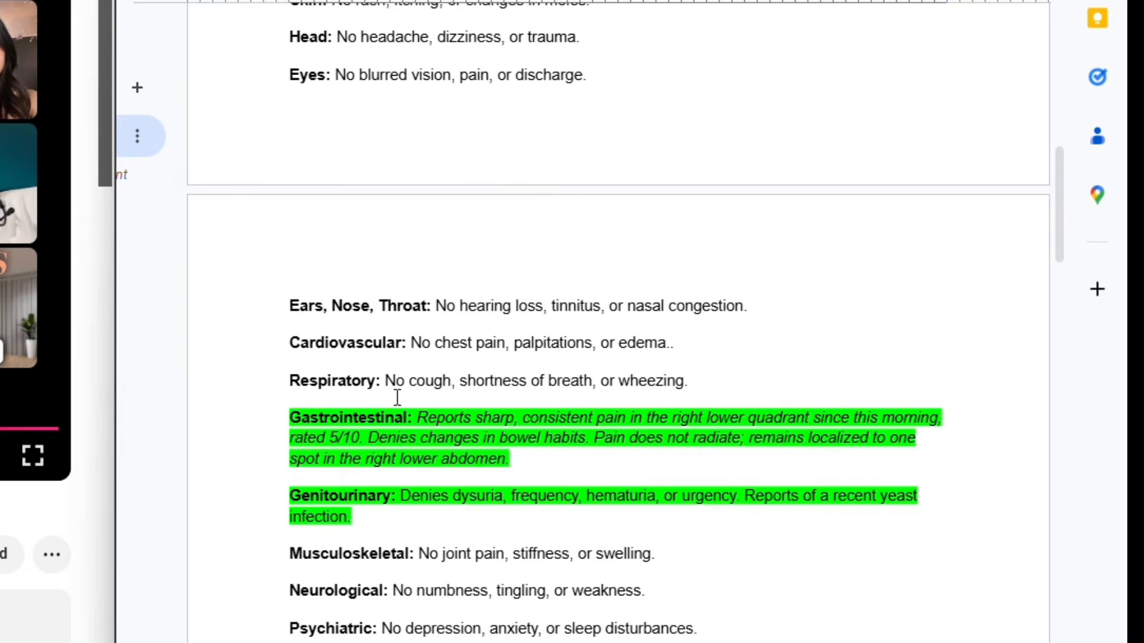
pyautogui.scroll(-2, 397, 398)
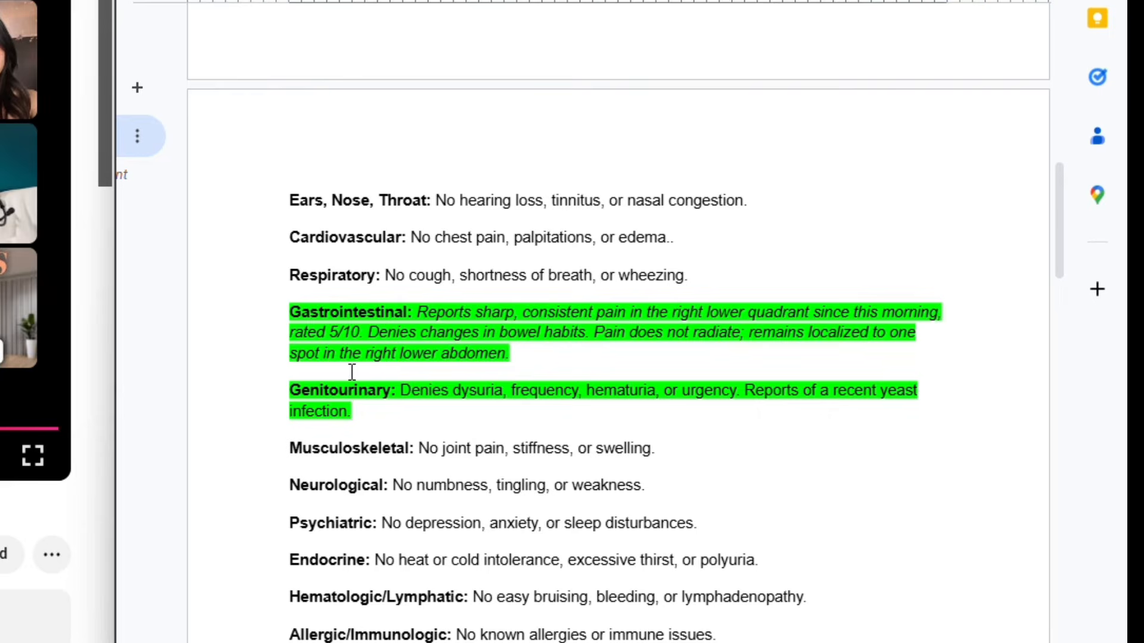
pyautogui.scroll(-4, 417, 355)
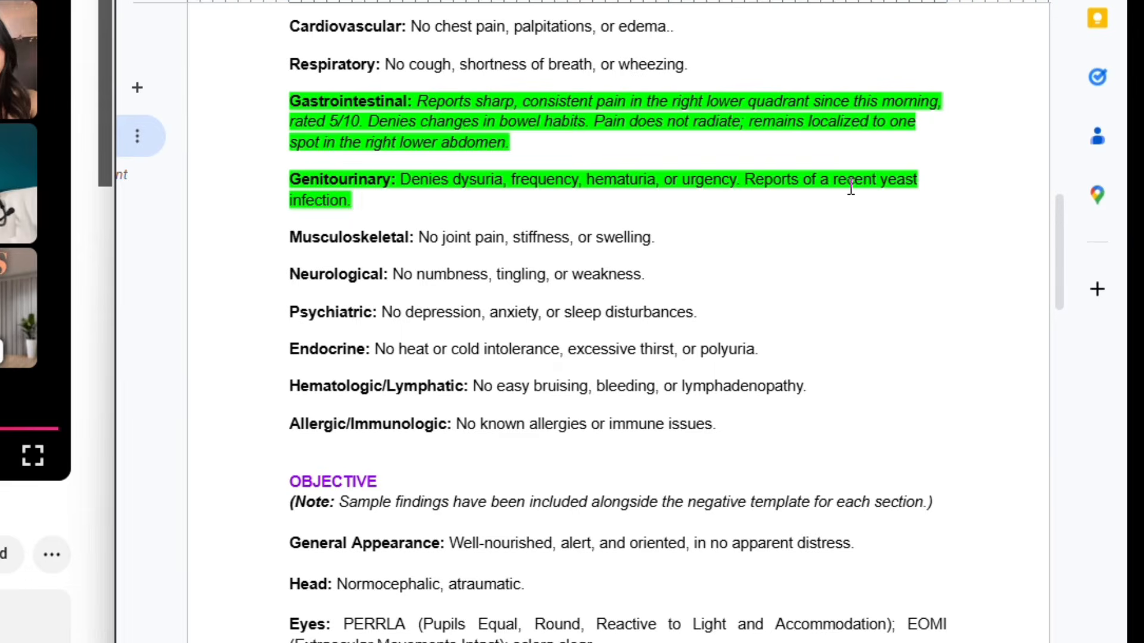
pyautogui.scroll(-2, 357, 360)
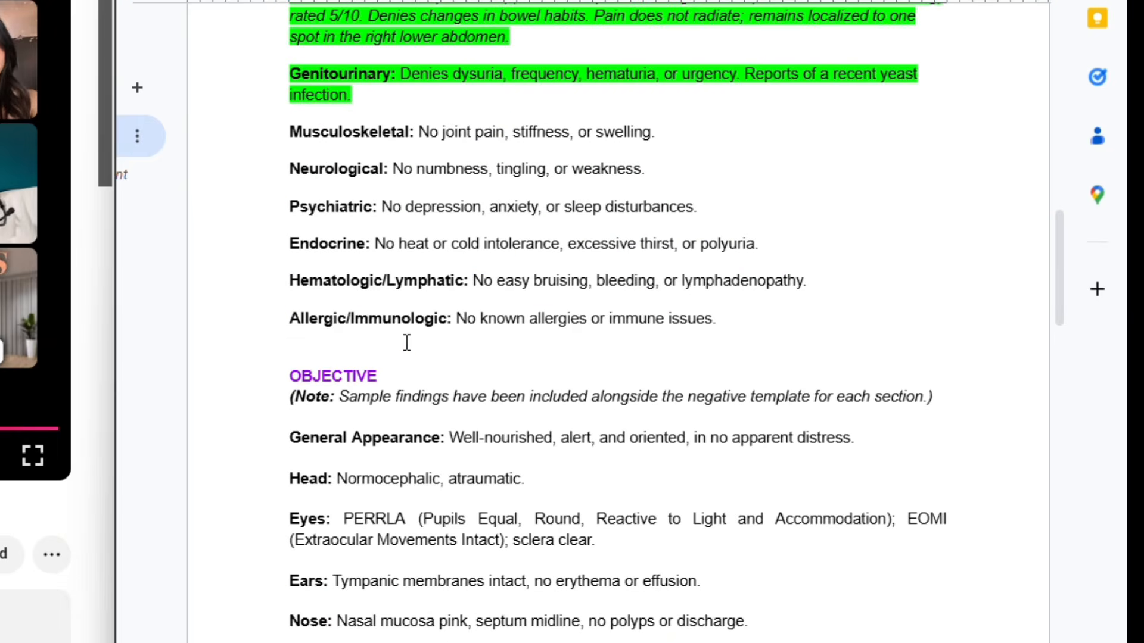
pyautogui.scroll(-4, 408, 340)
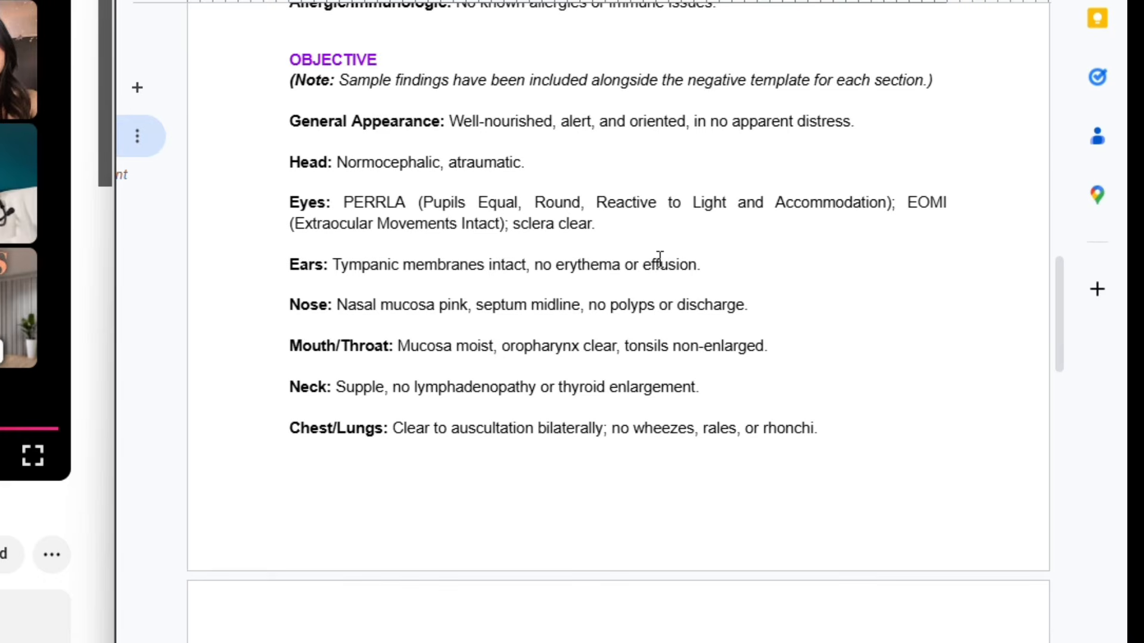
# Switch to the template version that still contains sample findings and view its Objective examination entries.
pyautogui.scroll(3, 623, 334)
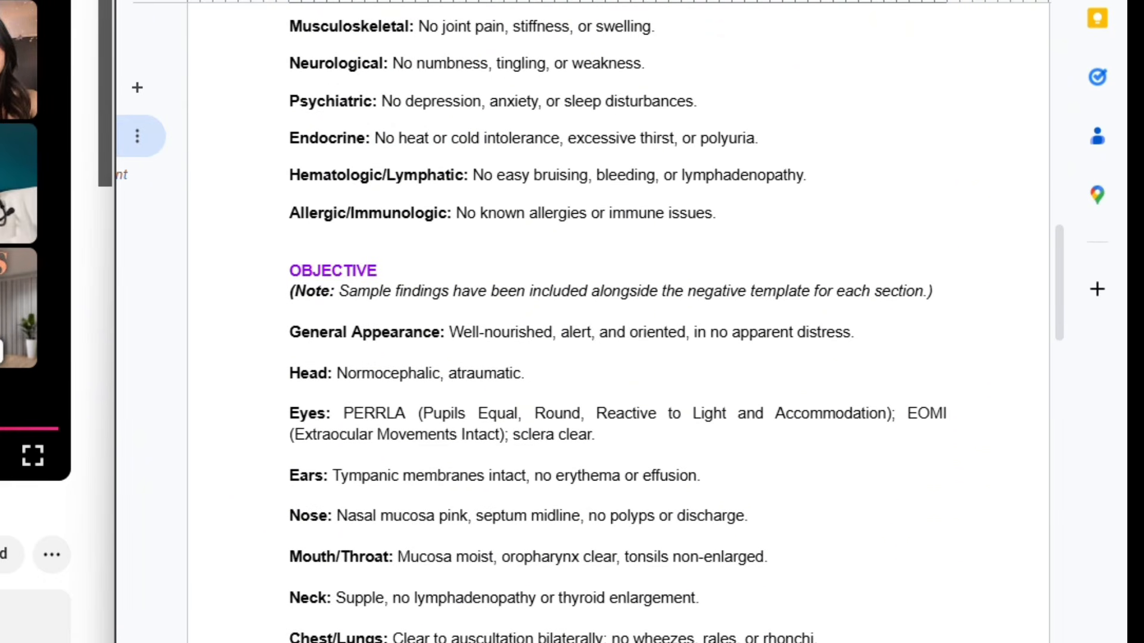
pyautogui.click(536, 1)
pyautogui.scroll(4, 599, 193)
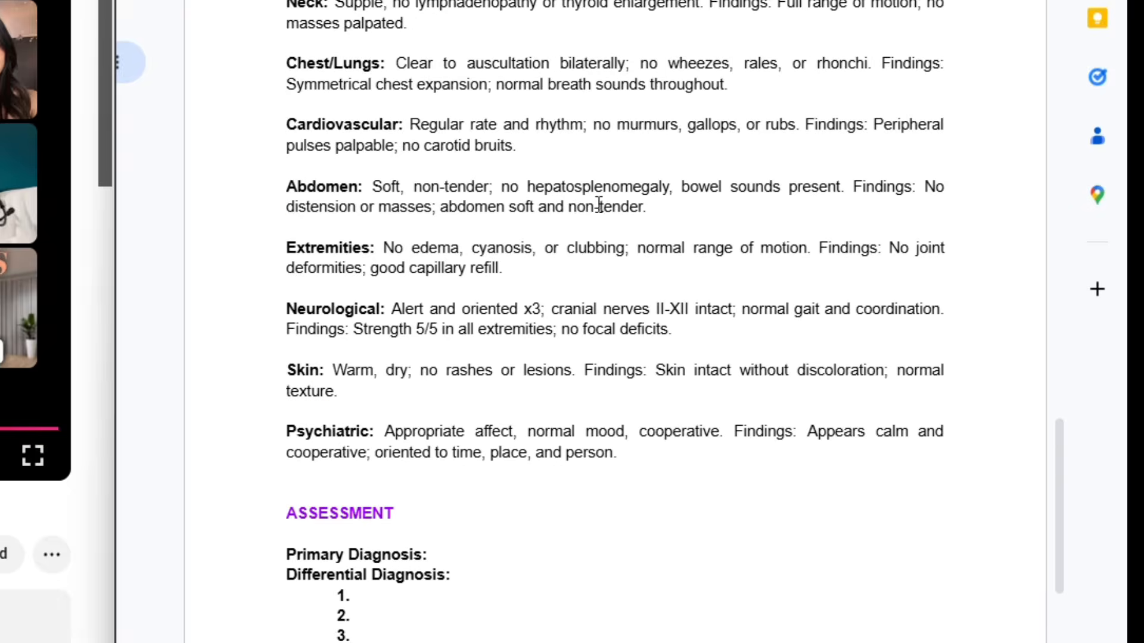
# Examine the sample findings in the template's Objective section, selecting the Findings text of the Neck, Chest/Lungs and Cardiovascular entries in turn.
pyautogui.scroll(5, 599, 204)
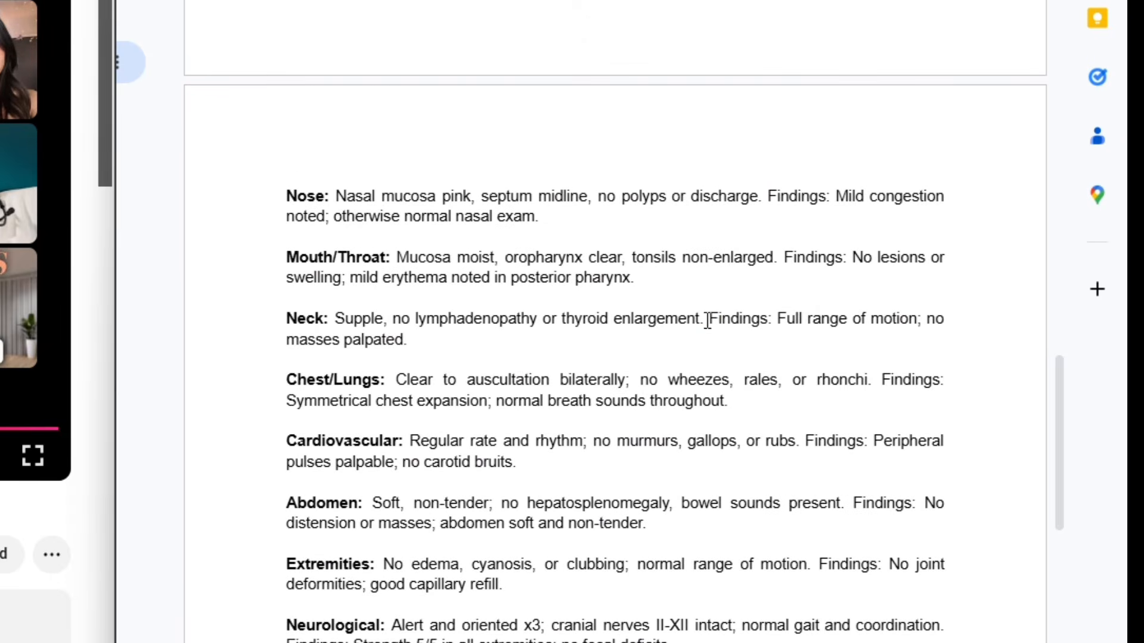
pyautogui.moveTo(707, 319); pyautogui.dragTo(763, 340)
pyautogui.moveTo(870, 380); pyautogui.dragTo(898, 396)
pyautogui.click(893, 399)
pyautogui.moveTo(804, 444); pyautogui.dragTo(830, 454)
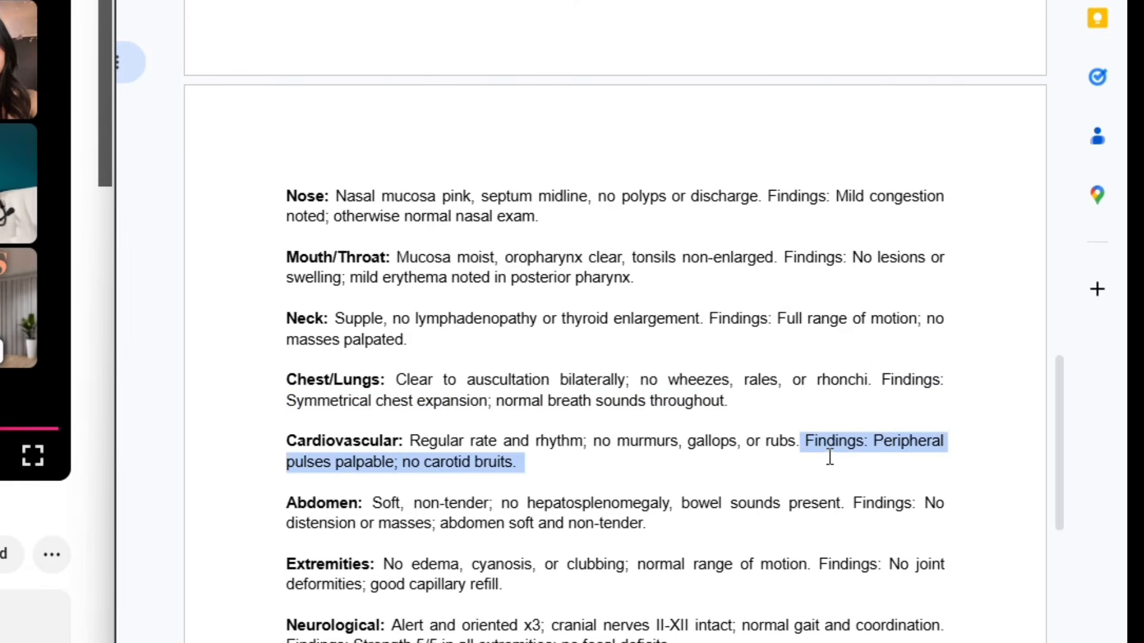
pyautogui.click(821, 460)
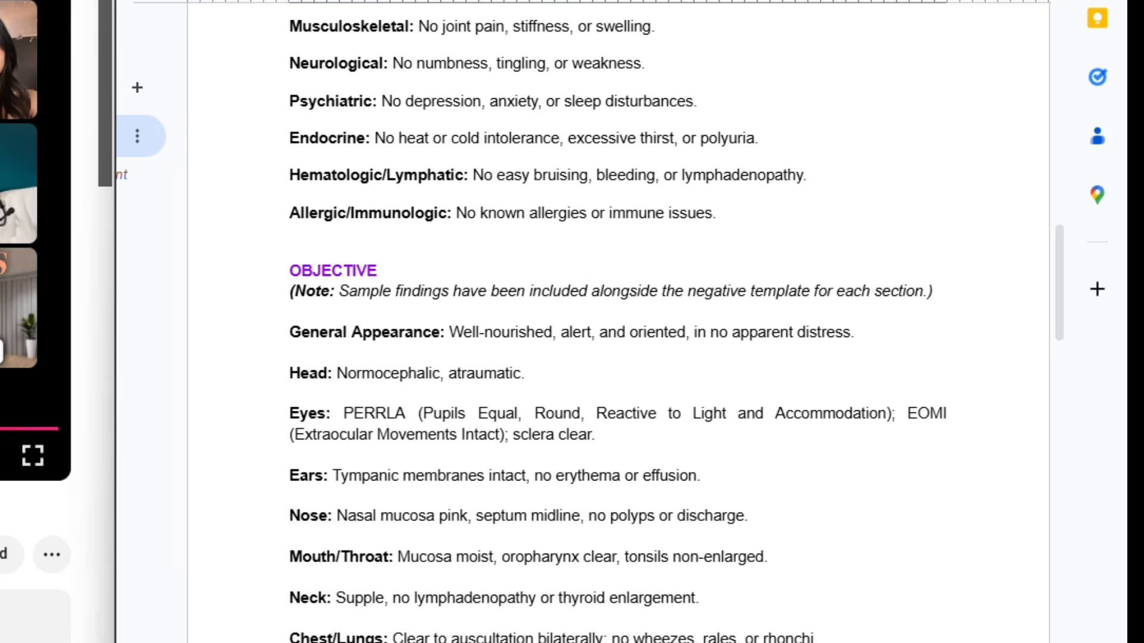
# Return to the completed abdominal pain note and review its Objective section, comparing the highlighted Abdomen and Genitourinary entries with the other body systems.
pyautogui.scroll(-5, 499, 171)
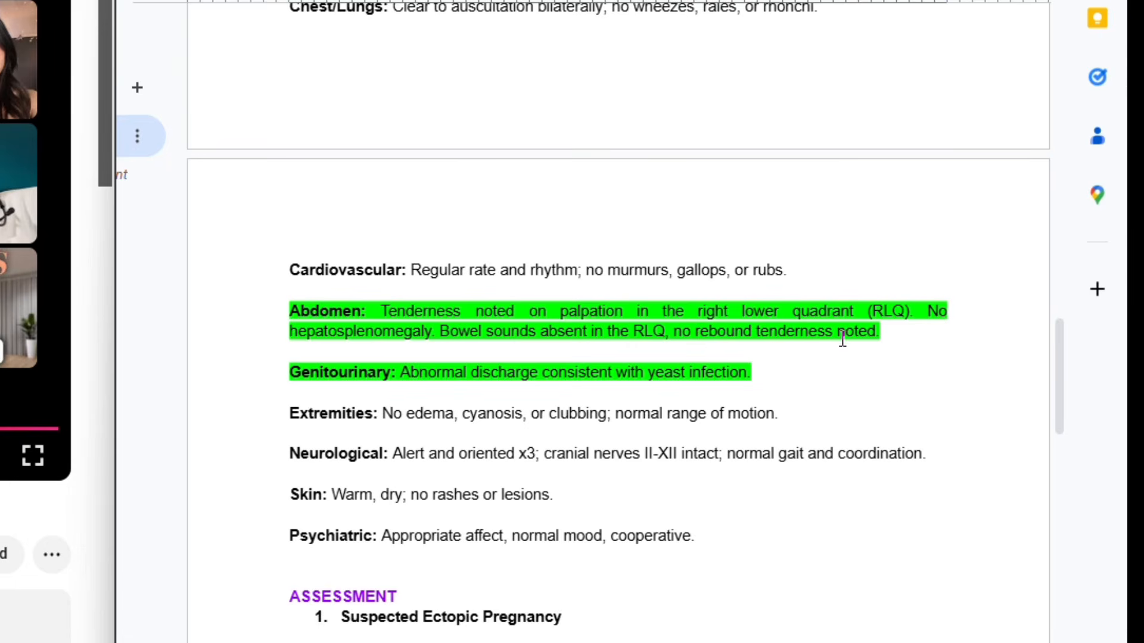
pyautogui.scroll(-1, 815, 344)
pyautogui.scroll(1, 454, 289)
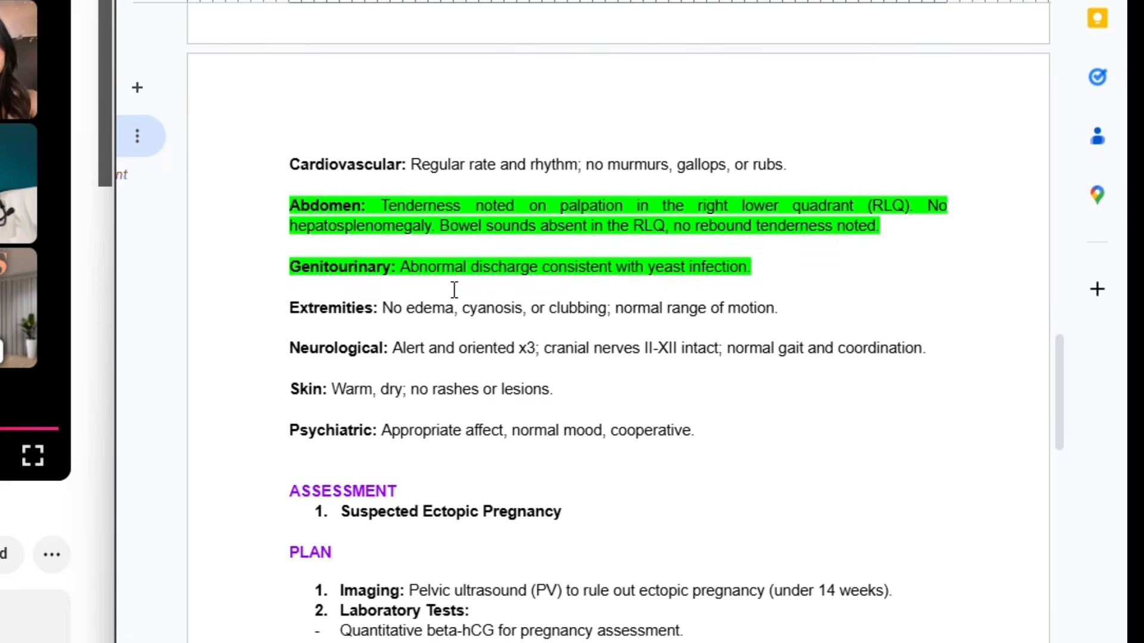
pyautogui.scroll(2, 517, 403)
pyautogui.scroll(1, 518, 404)
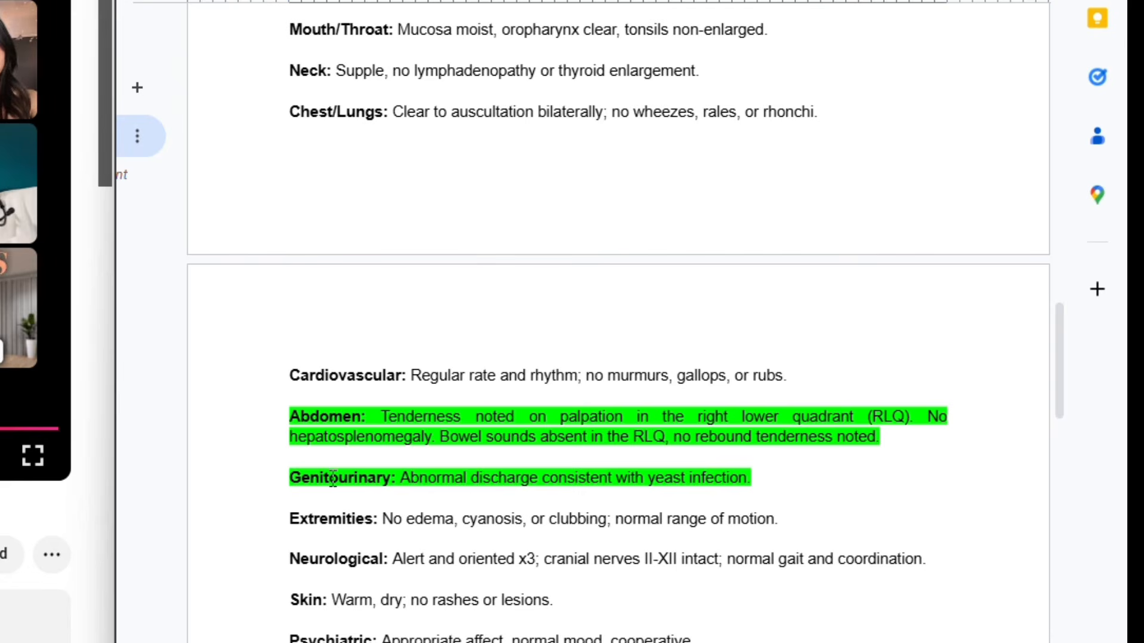
pyautogui.scroll(3, 572, 351)
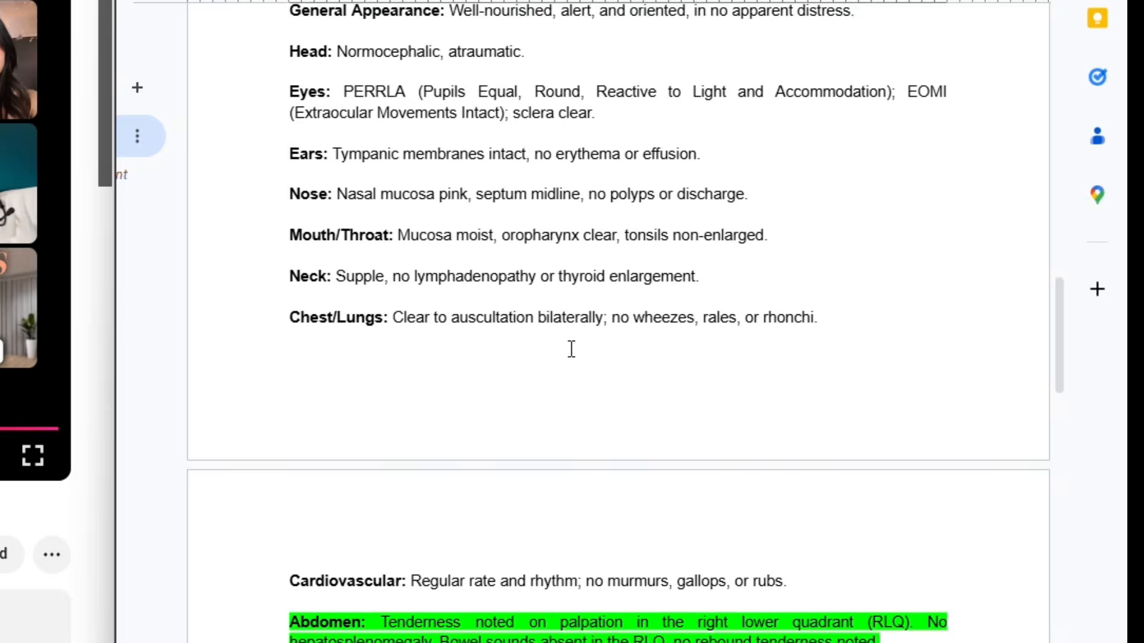
pyautogui.scroll(-5, 572, 349)
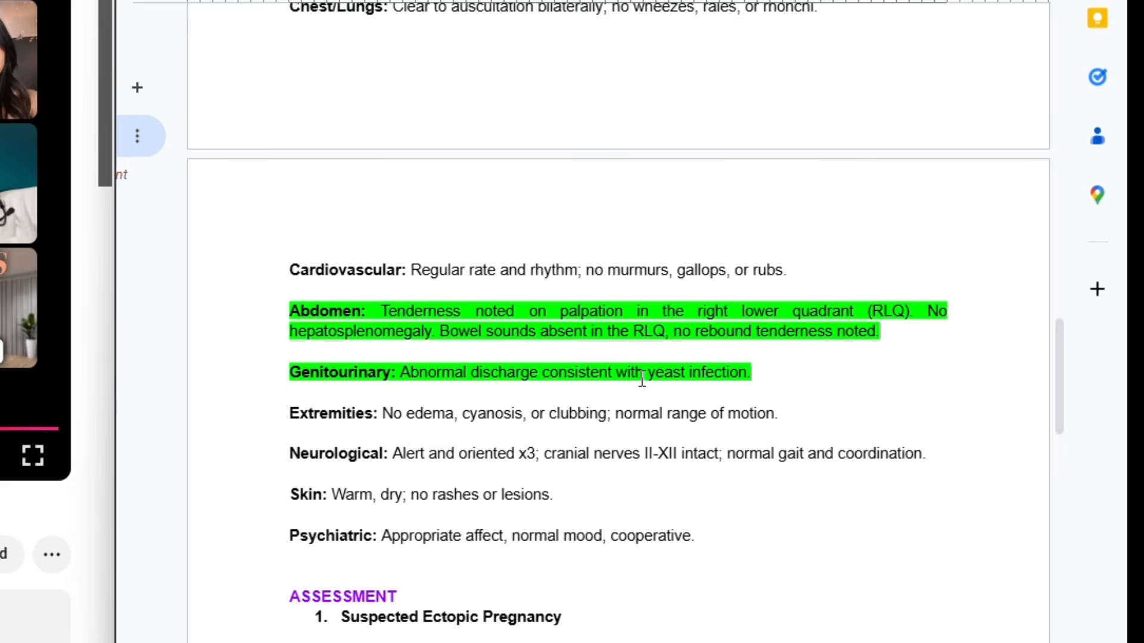
# Review the Assessment and Plan sections at the end of the completed note, including the imaging and laboratory test orders.
pyautogui.scroll(-8, 731, 359)
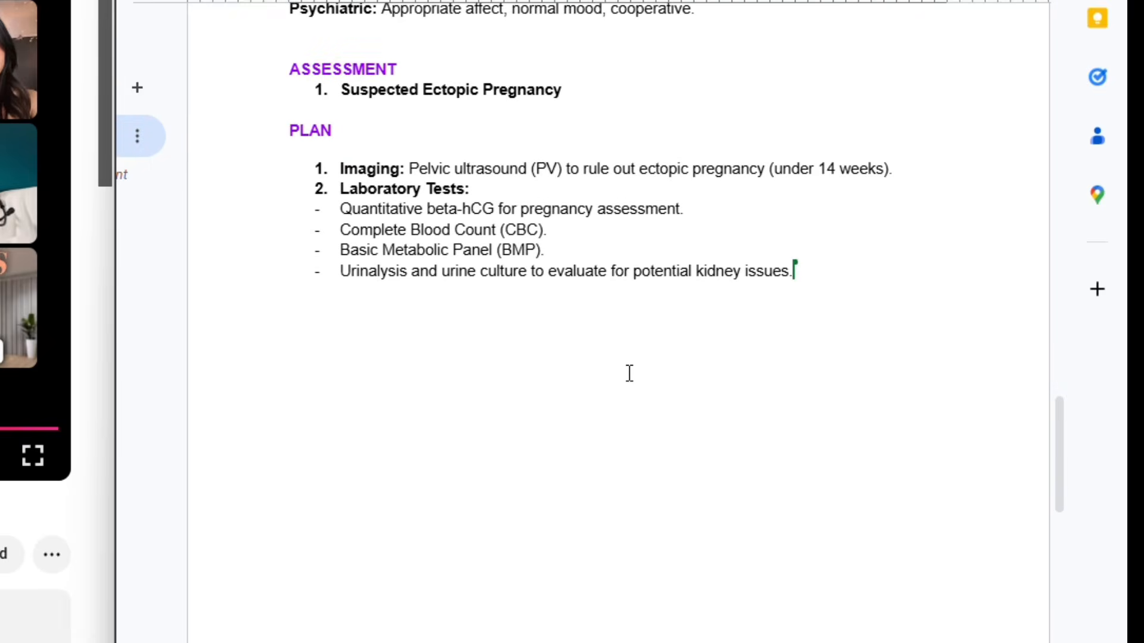
pyautogui.scroll(2, 628, 376)
pyautogui.scroll(5, 497, 430)
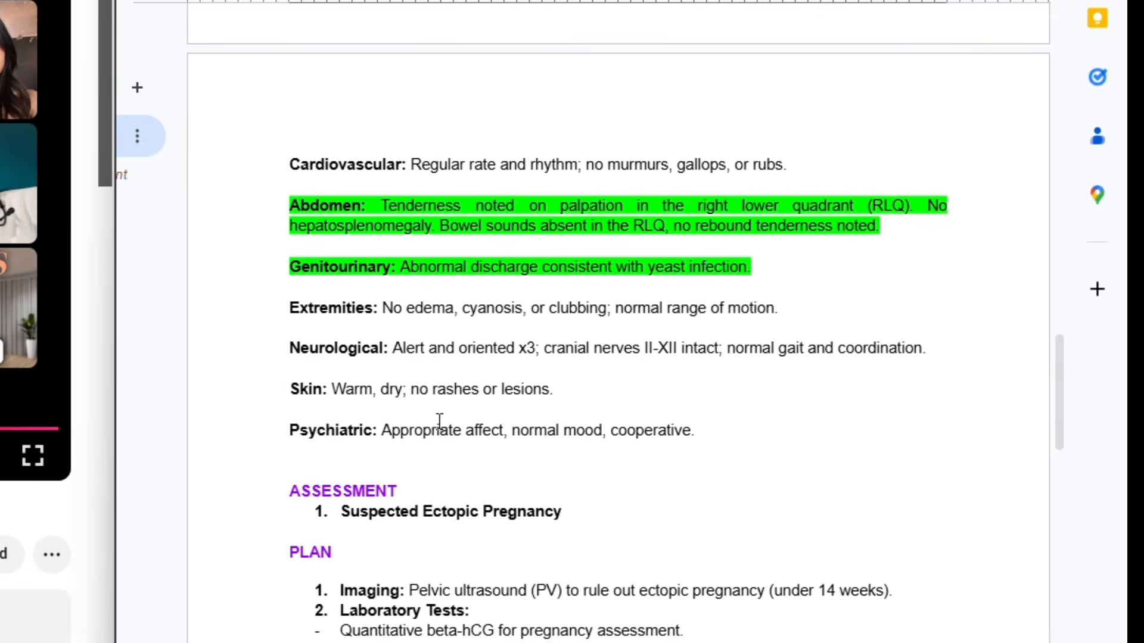